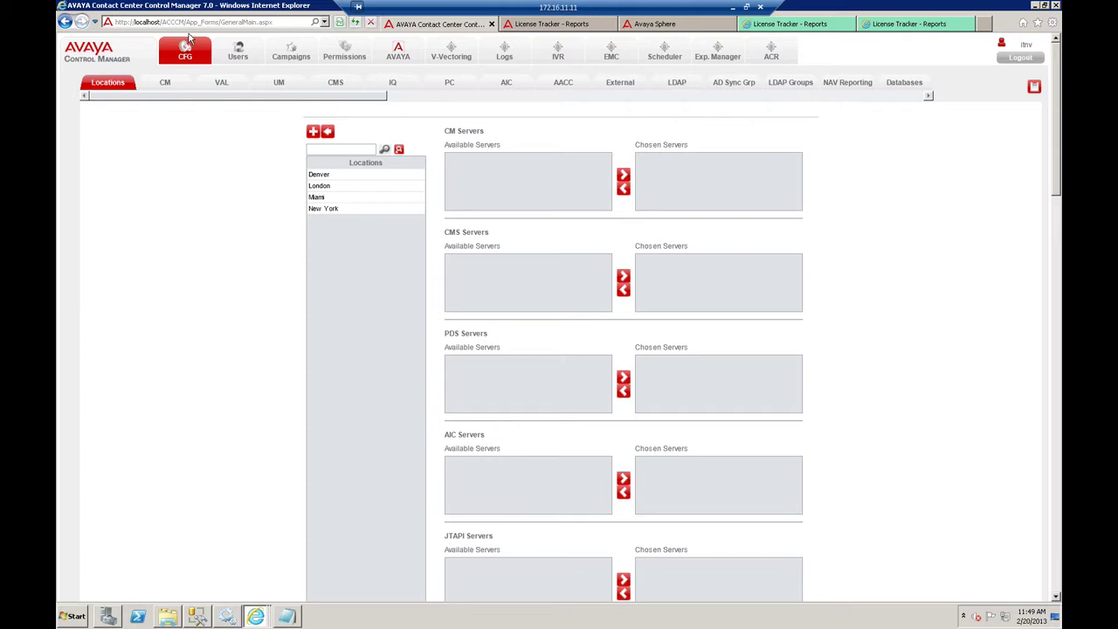
# - Load the CMProvider entry and the 53 server (Track Traffic Yes, 10-day history), then tick its row
pyautogui.click(166, 84)
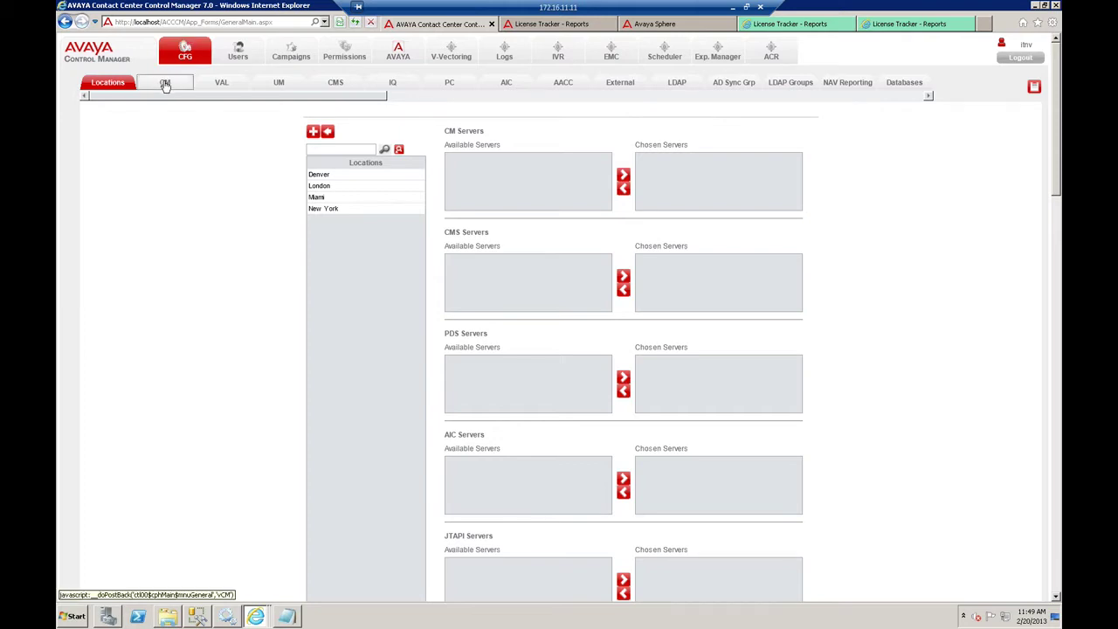
pyautogui.click(378, 233)
pyautogui.scroll(-2, 307, 294)
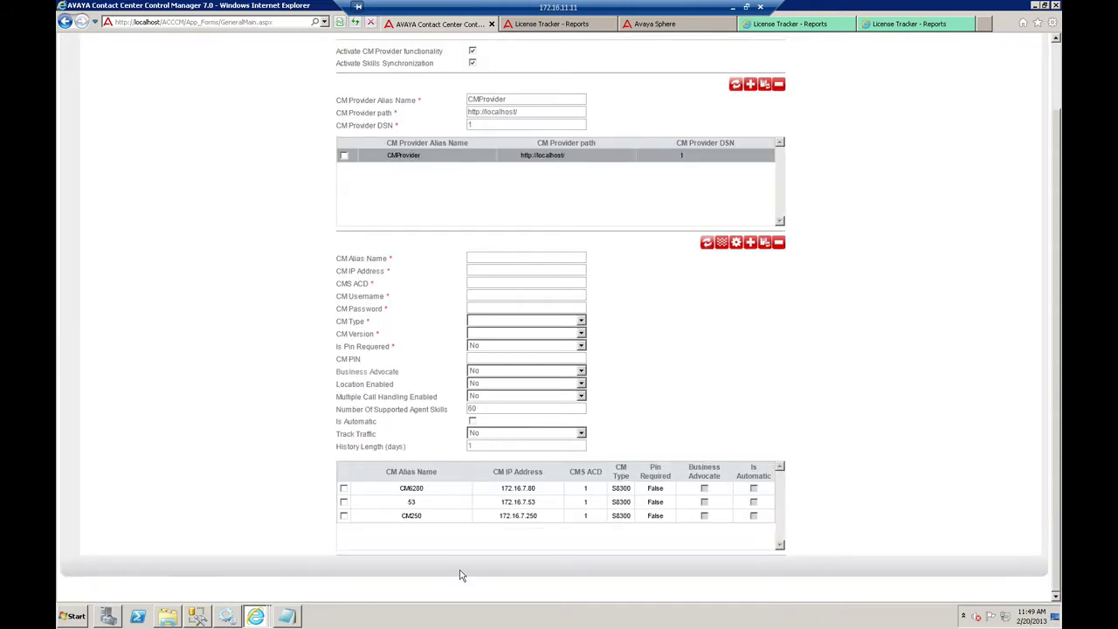
pyautogui.click(395, 504)
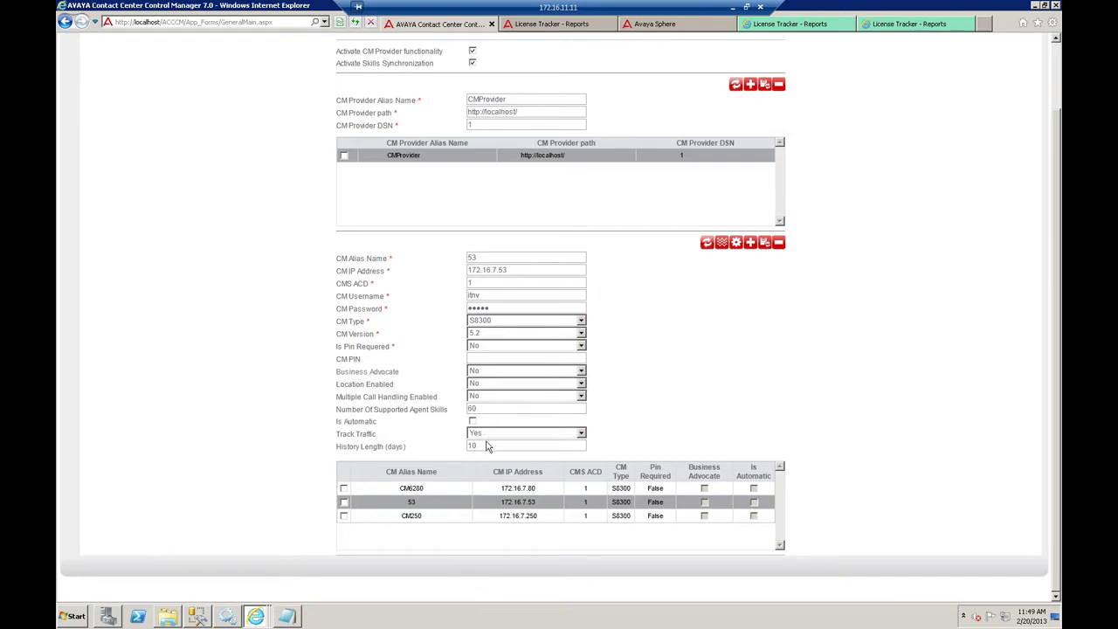
pyautogui.press('Tab')
pyautogui.click(343, 502)
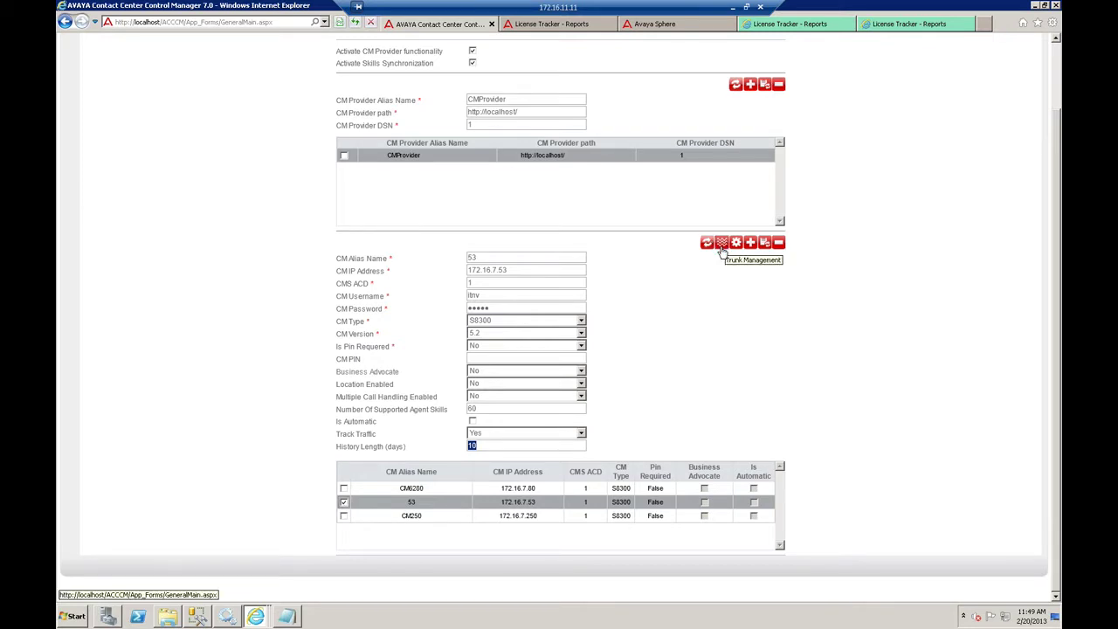
# - Show Trunk Management for server 53, with every trunk tracked, then switch to the Explorer folder window
pyautogui.click(722, 244)
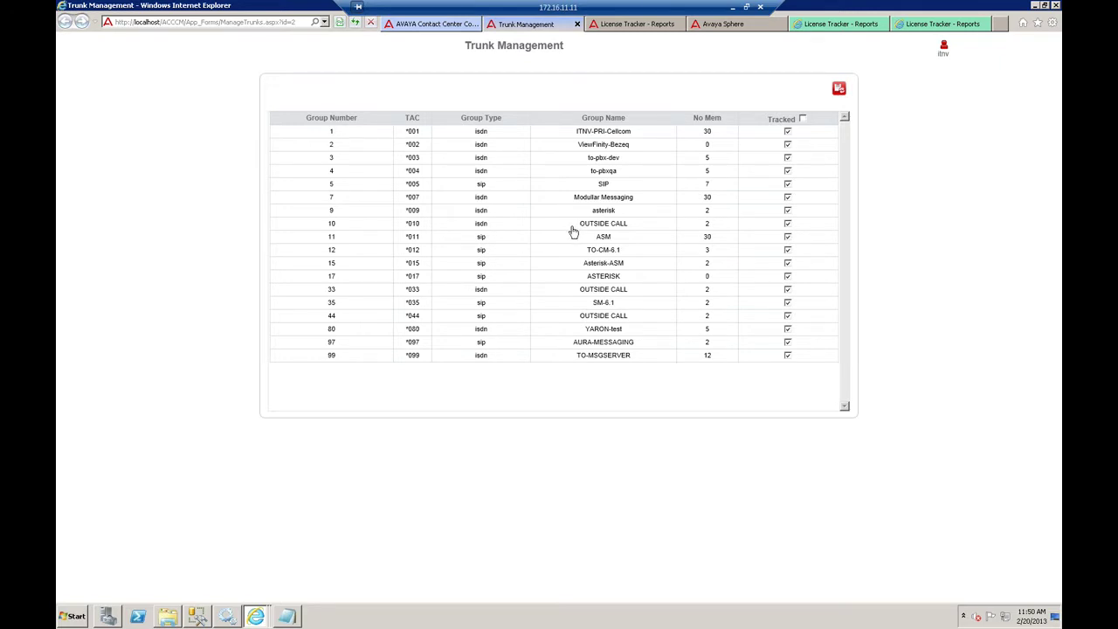
pyautogui.click(169, 616)
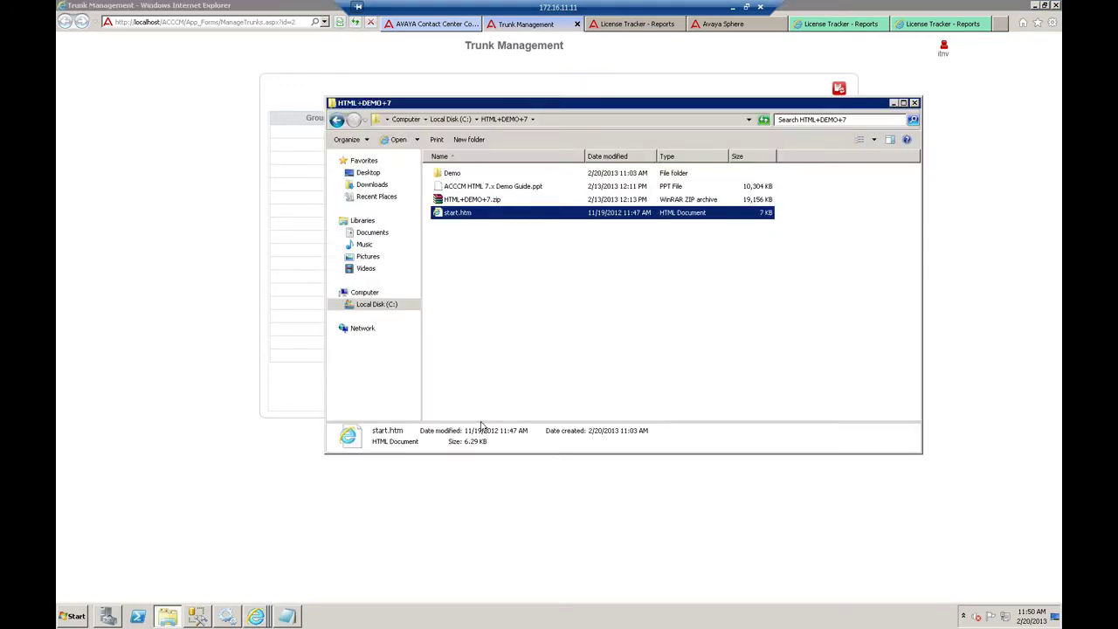
# - Browse to C:\Program Files (x86)\Avaya\Avaya Contact Center Control Manager 7\Services\ACCCM Synchronizer
pyautogui.click(405, 120)
pyautogui.doubleClick(473, 192)
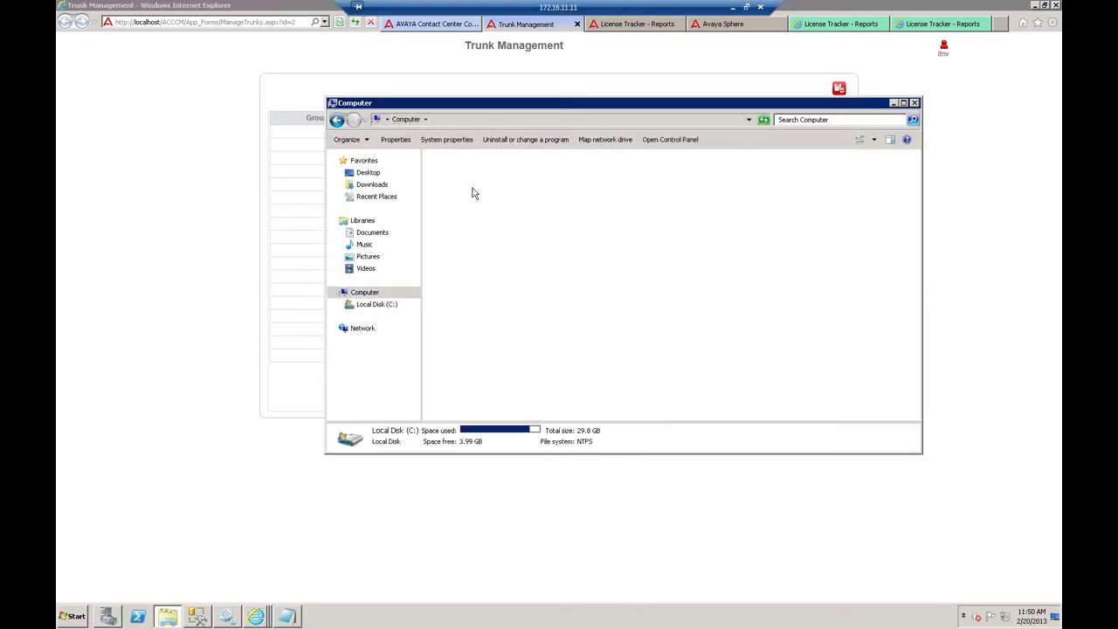
pyautogui.doubleClick(450, 300)
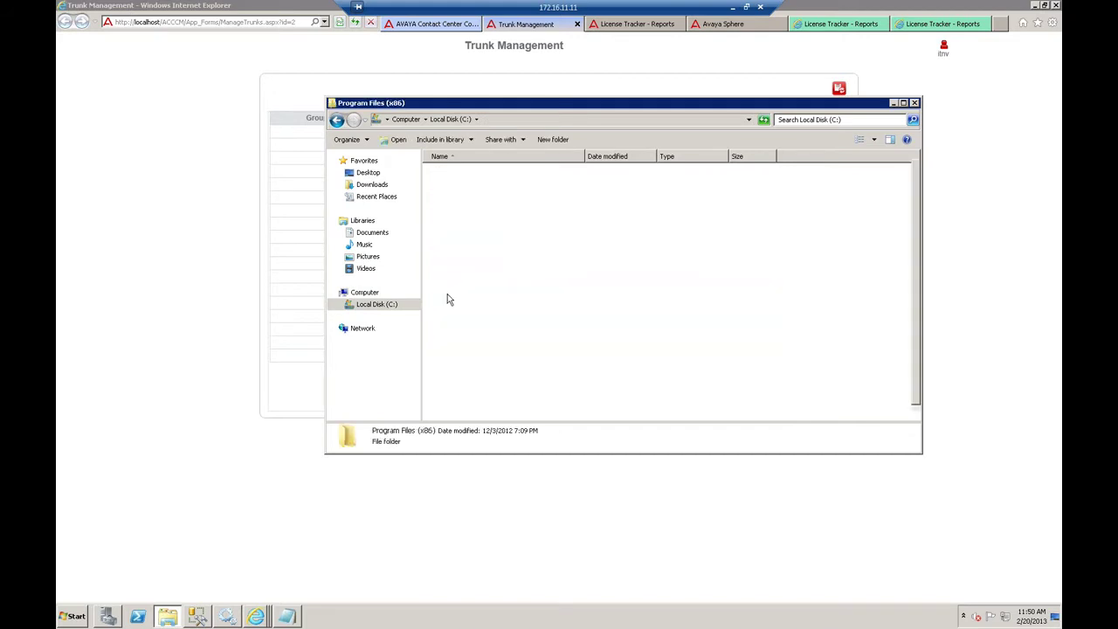
pyautogui.doubleClick(453, 173)
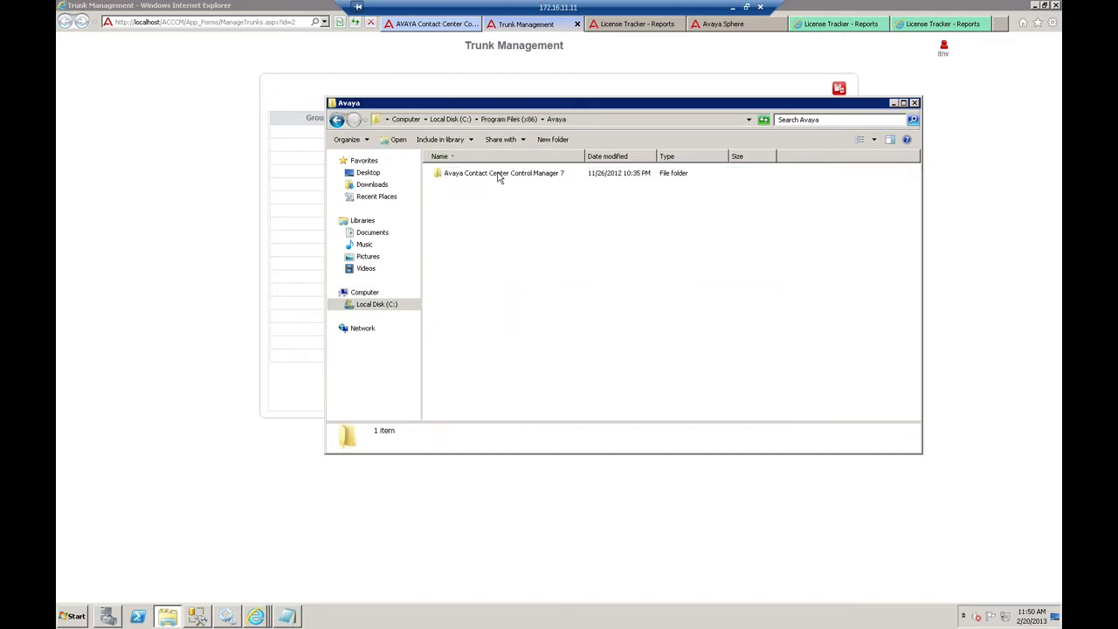
pyautogui.doubleClick(497, 174)
pyautogui.doubleClick(463, 201)
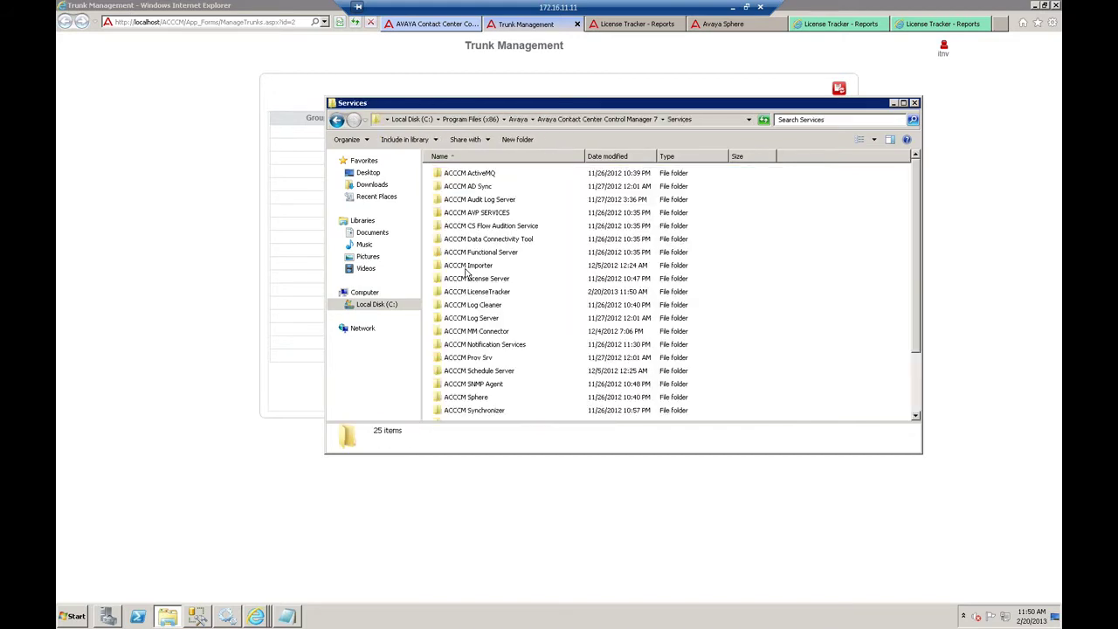
pyautogui.doubleClick(483, 409)
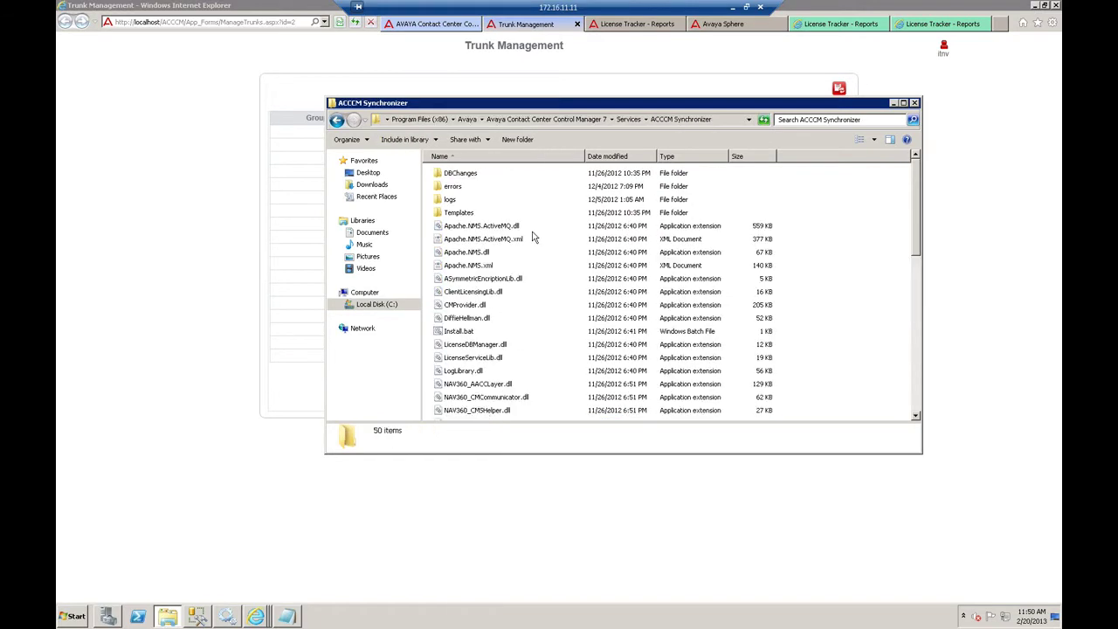
# - Sort the folder by type and select NAV360_Synchronizer.exe
pyautogui.click(685, 156)
pyautogui.click(494, 238)
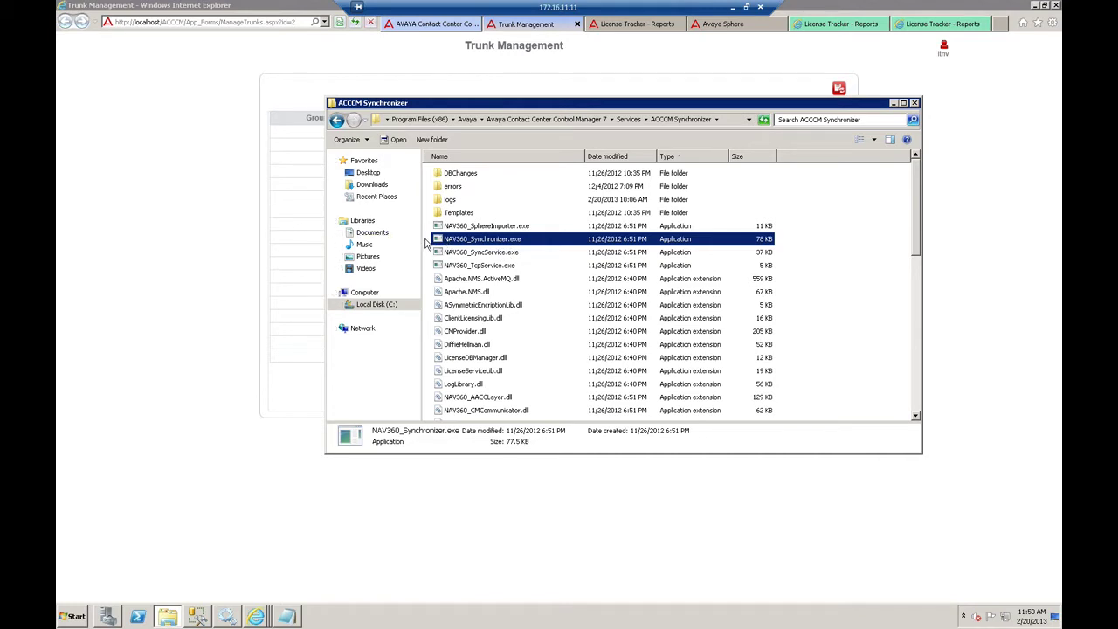
pyautogui.moveTo(442, 241)
# - Launch NAV360_Synchronizer.exe and untick Trunk in Objects to synchronize
pyautogui.doubleClick(502, 241)
pyautogui.moveTo(308, 228); pyautogui.dragTo(299, 256)
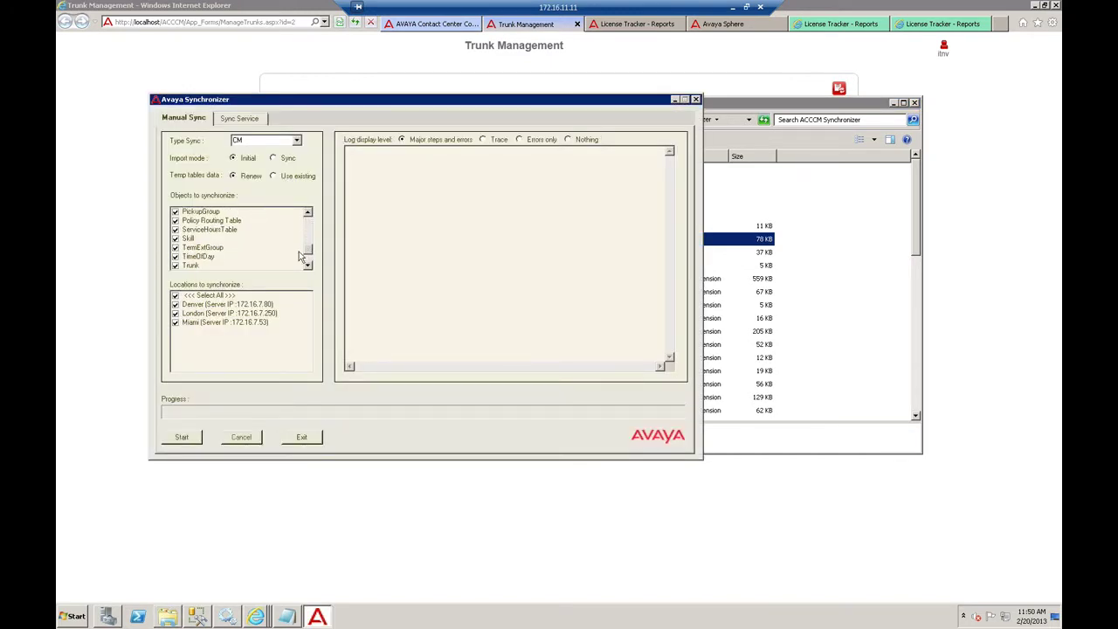
pyautogui.click(176, 265)
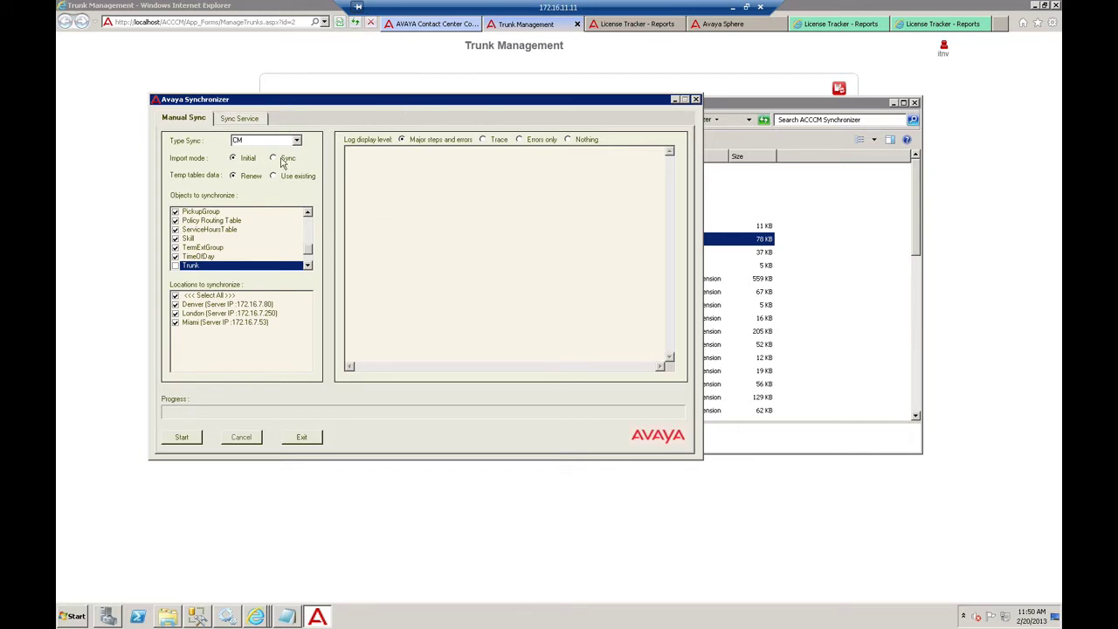
# - Check the CM settings and Trunk Management pages, then restore the Synchronizer window
pyautogui.click(433, 24)
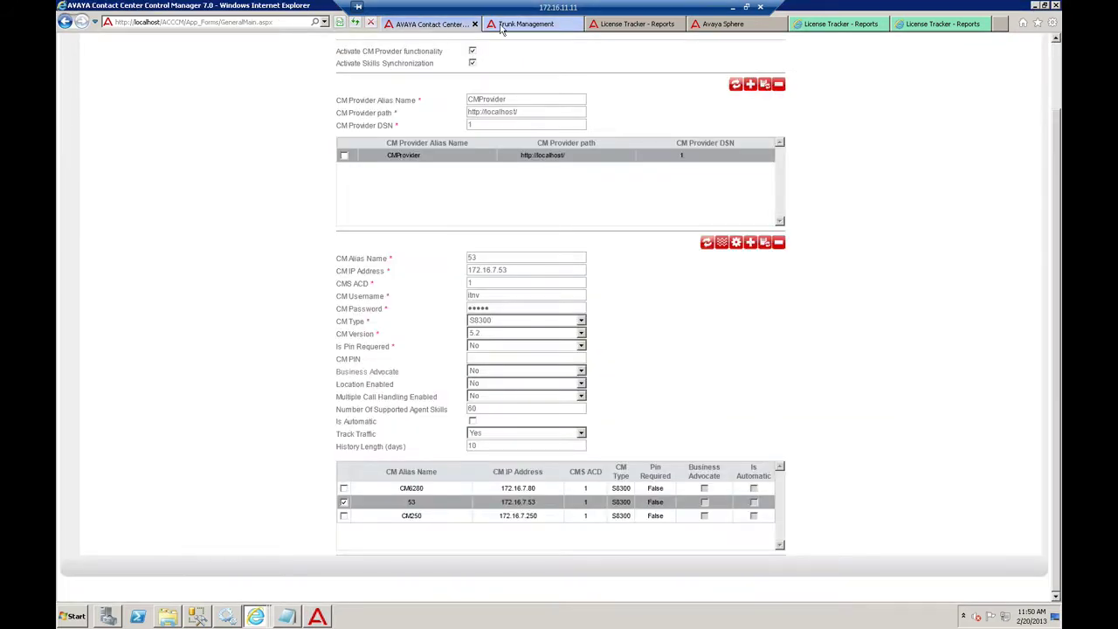
pyautogui.click(522, 25)
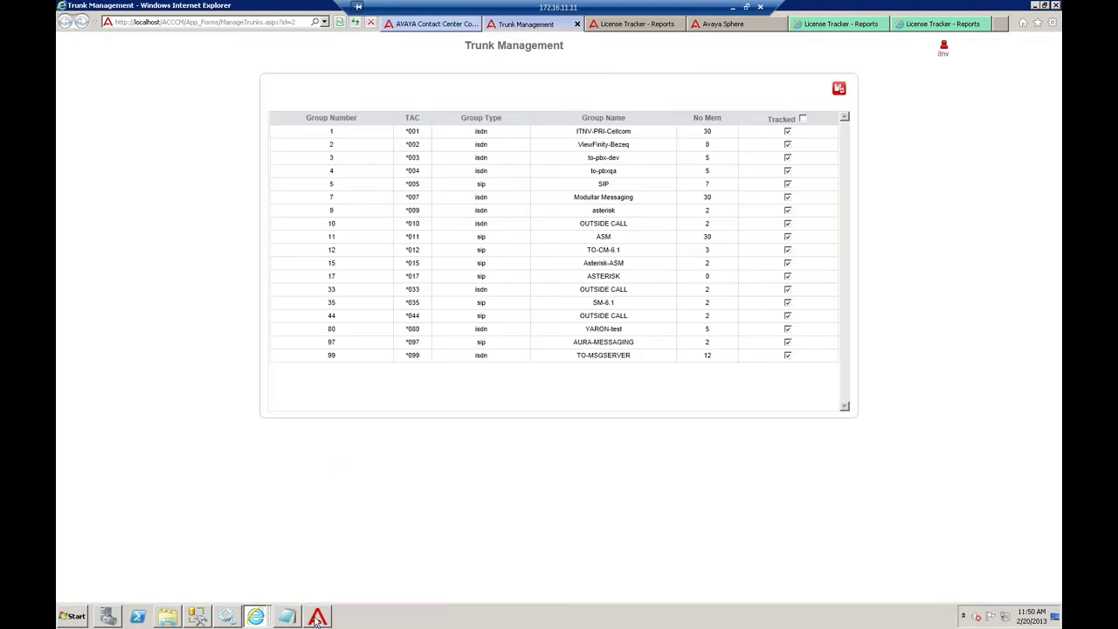
pyautogui.click(317, 617)
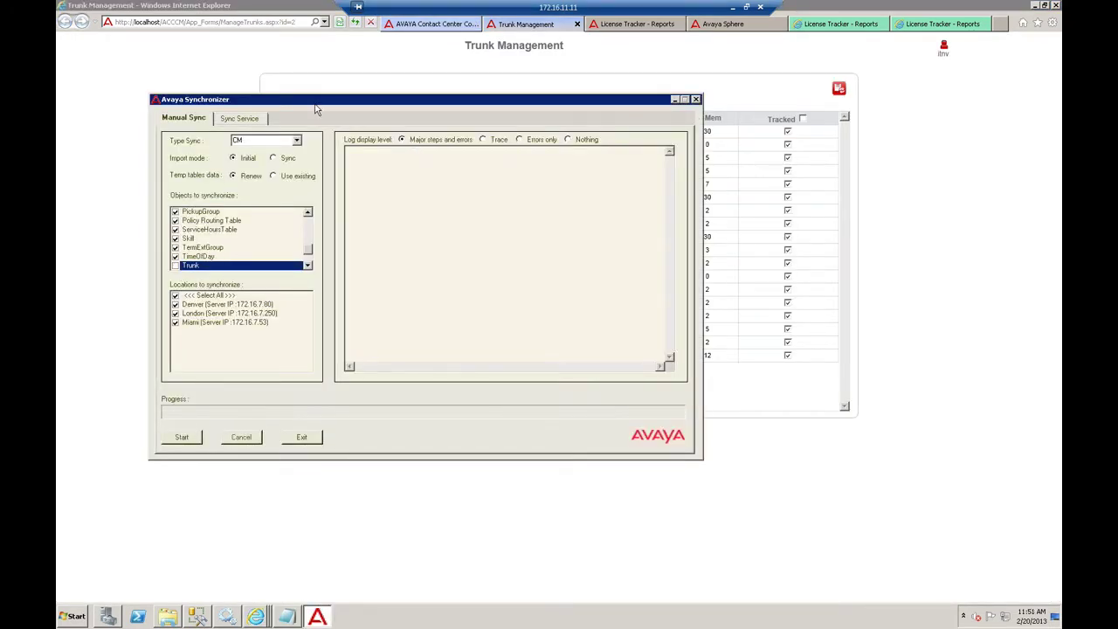
# - In SQL Server Management Studio, run Select Top 1000 Rows on ACCCM's dbo.Trunks table
pyautogui.click(197, 615)
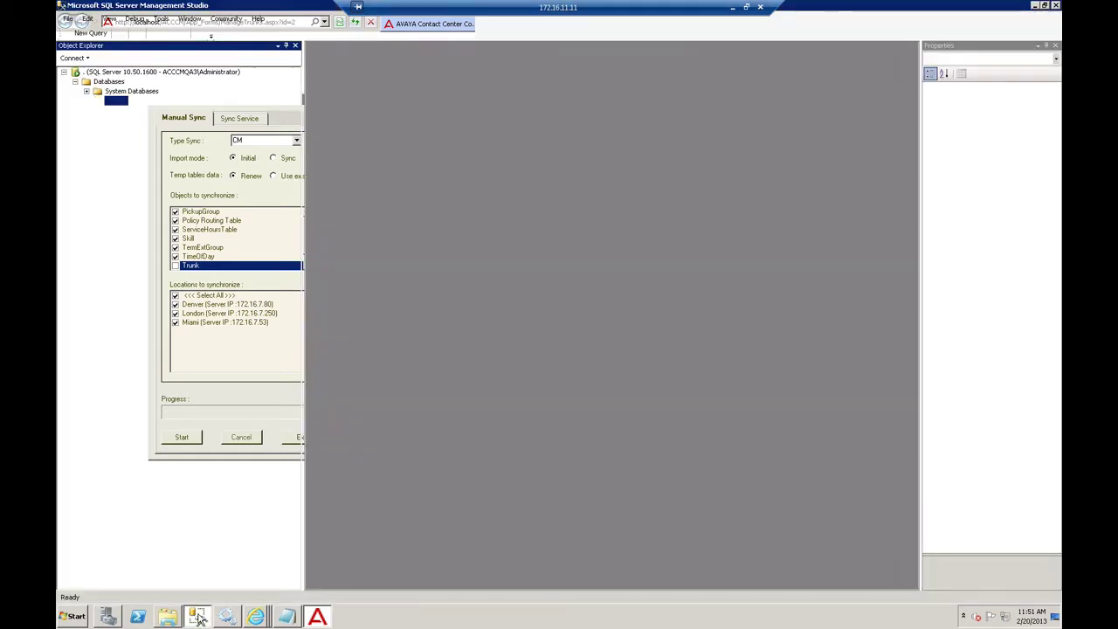
pyautogui.click(86, 100)
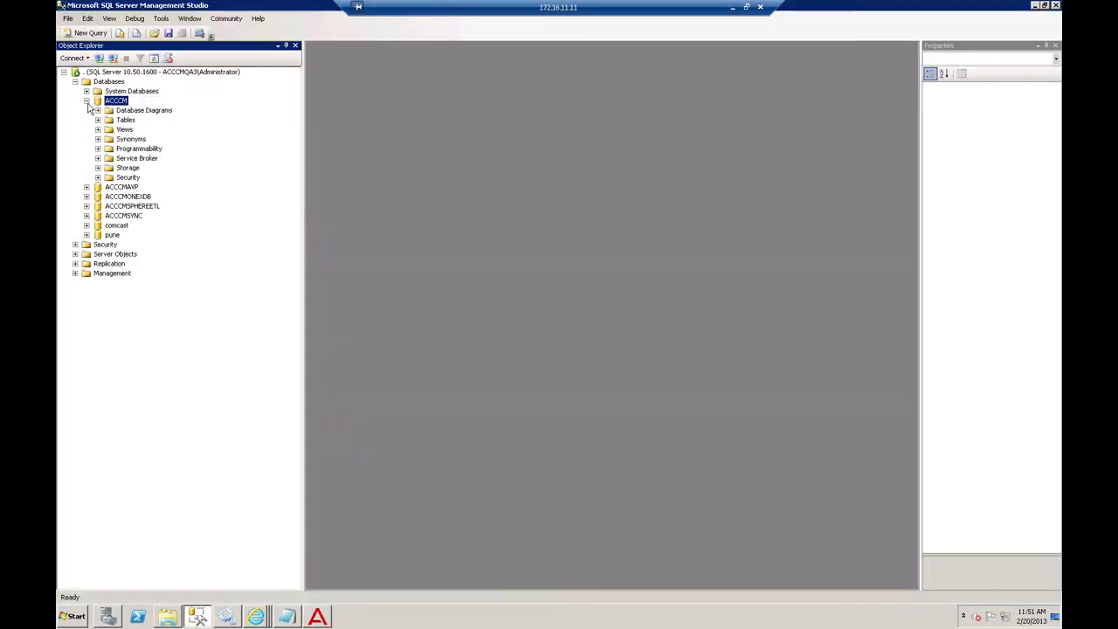
pyautogui.click(98, 120)
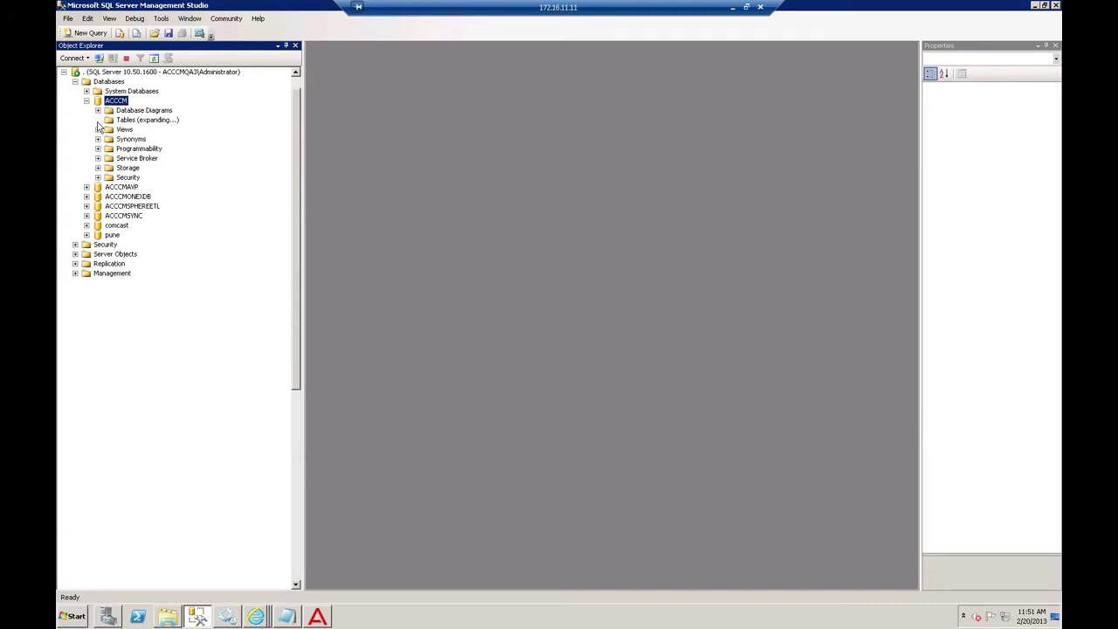
pyautogui.moveTo(295, 136); pyautogui.dragTo(274, 452)
pyautogui.click(142, 436)
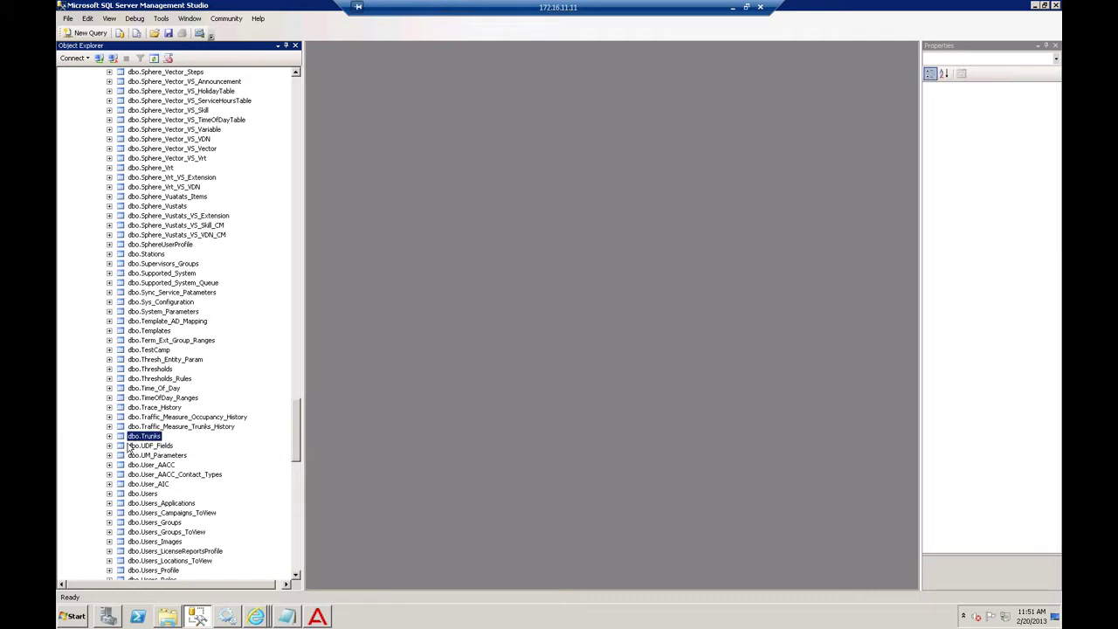
pyautogui.rightClick(162, 438)
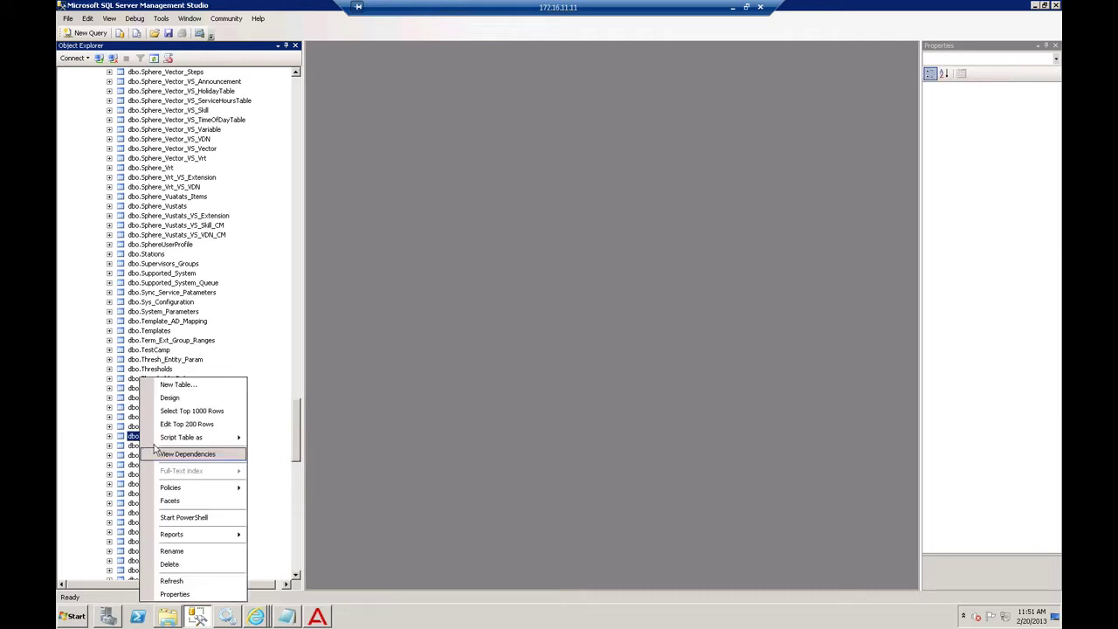
pyautogui.click(172, 411)
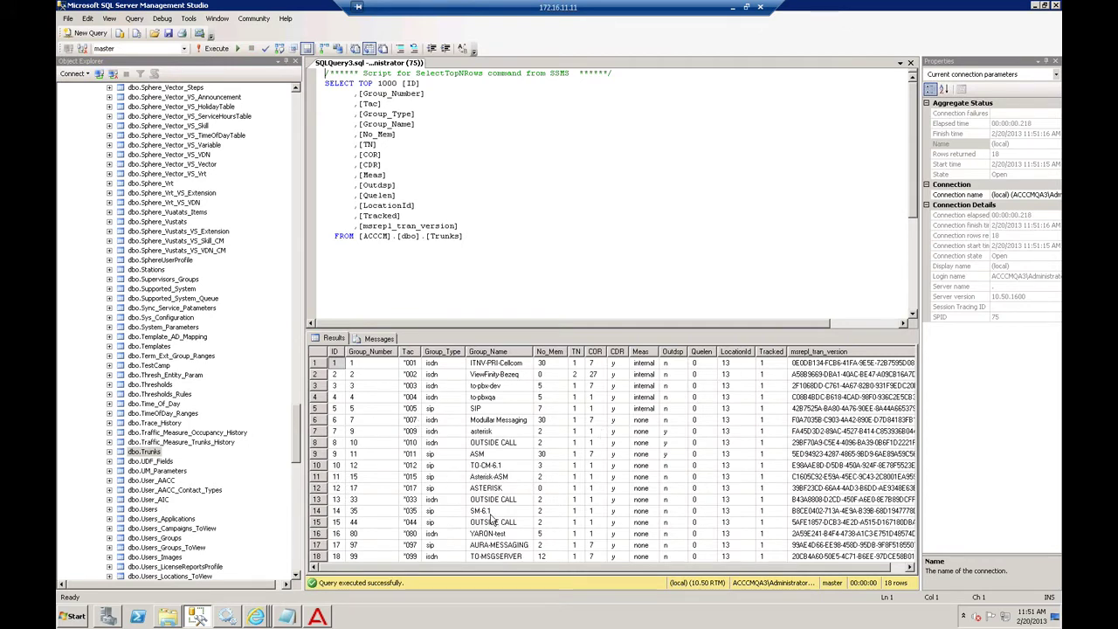
# - Compare the Meas column: rows 1–5 are internal, rows 6–18 are none
pyautogui.click(643, 362)
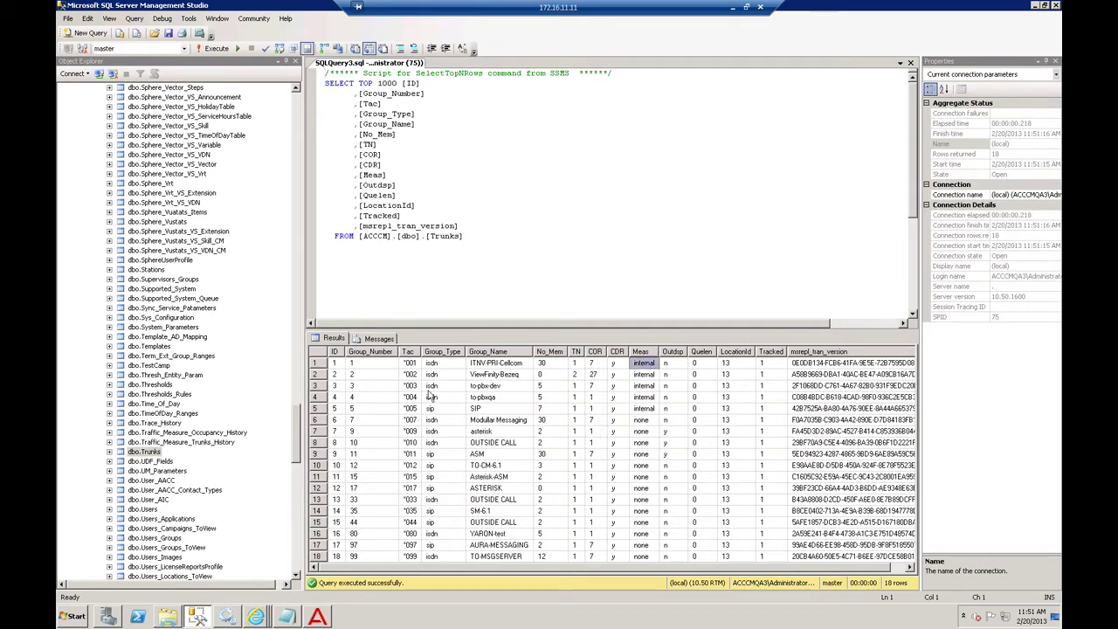
pyautogui.keyDown('shift'); pyautogui.click(644, 408); pyautogui.keyUp('shift')
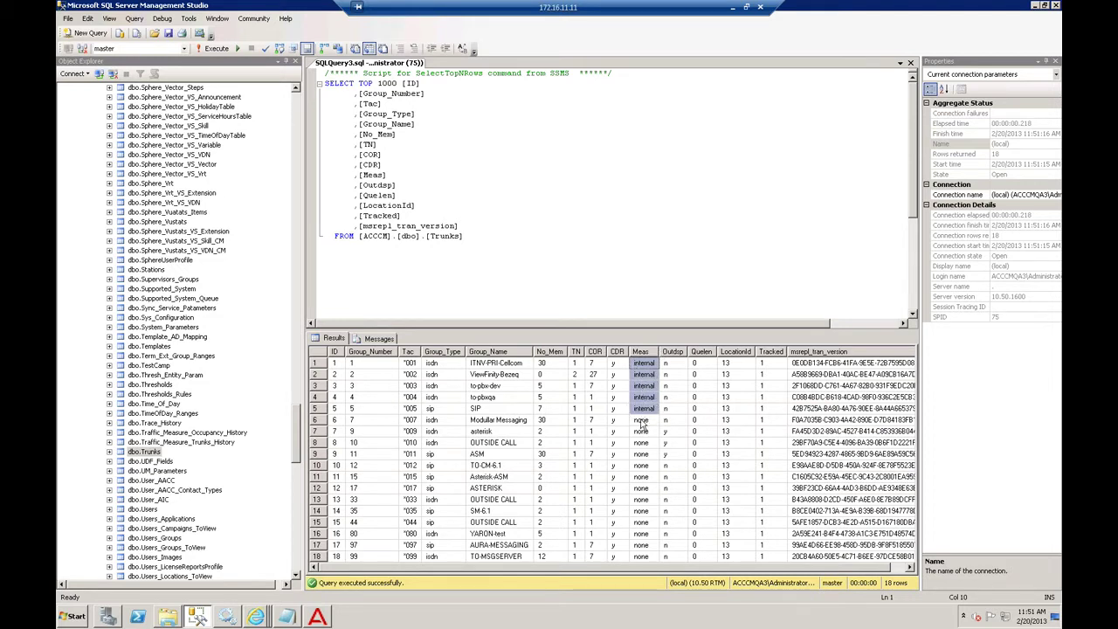
pyautogui.click(642, 421)
pyautogui.keyDown('shift'); pyautogui.click(644, 556); pyautogui.keyUp('shift')
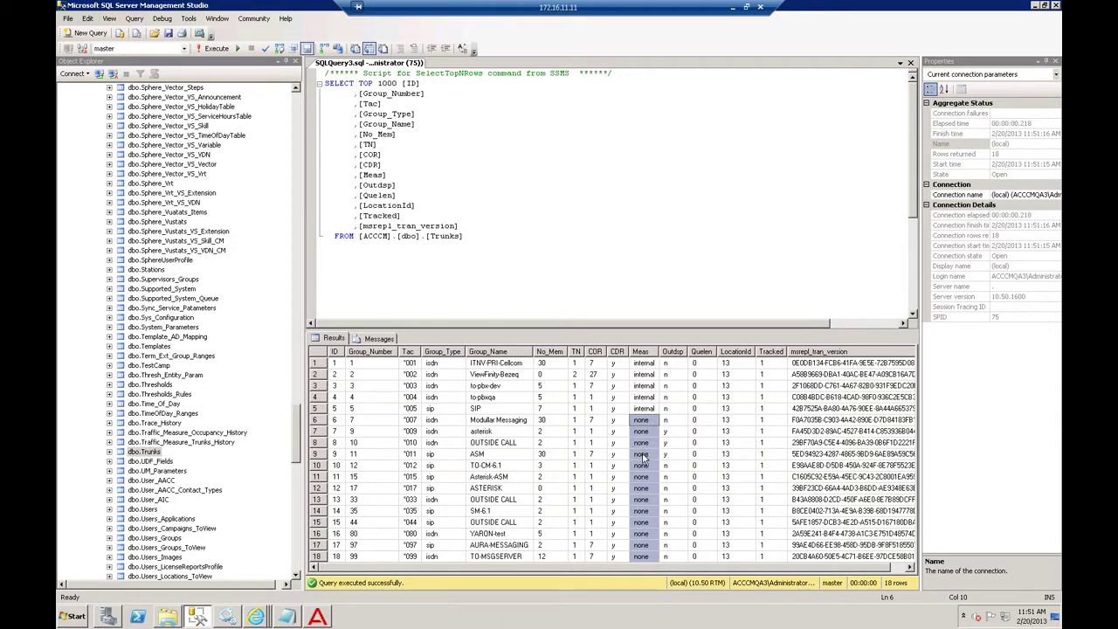
pyautogui.click(642, 433)
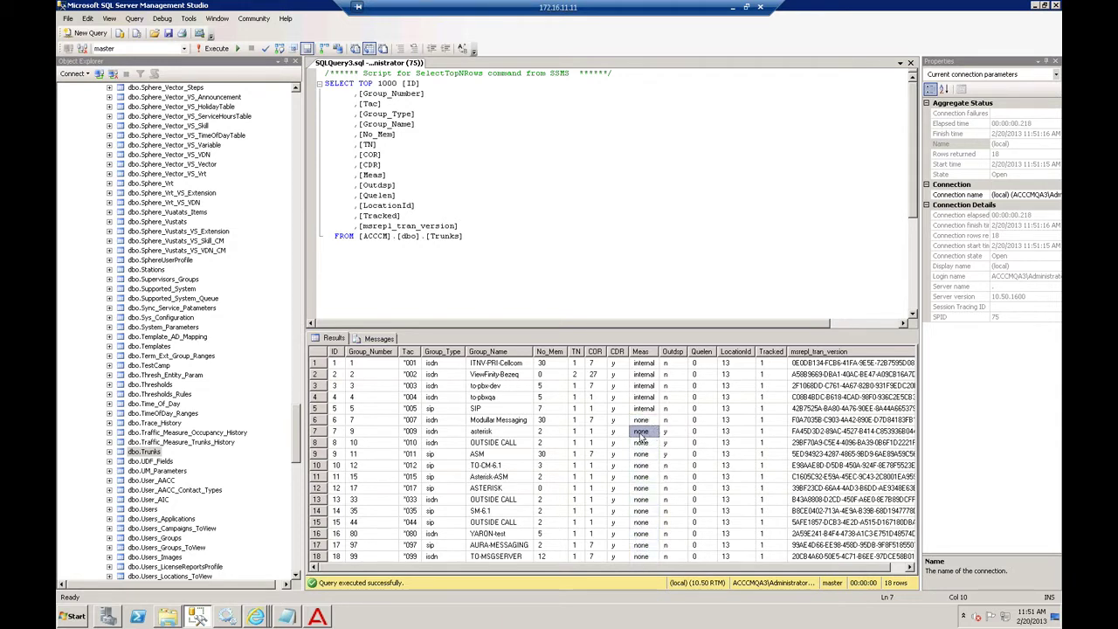
pyautogui.press('Up')
pyautogui.press('Up')
pyautogui.click(644, 434)
pyautogui.click(650, 442)
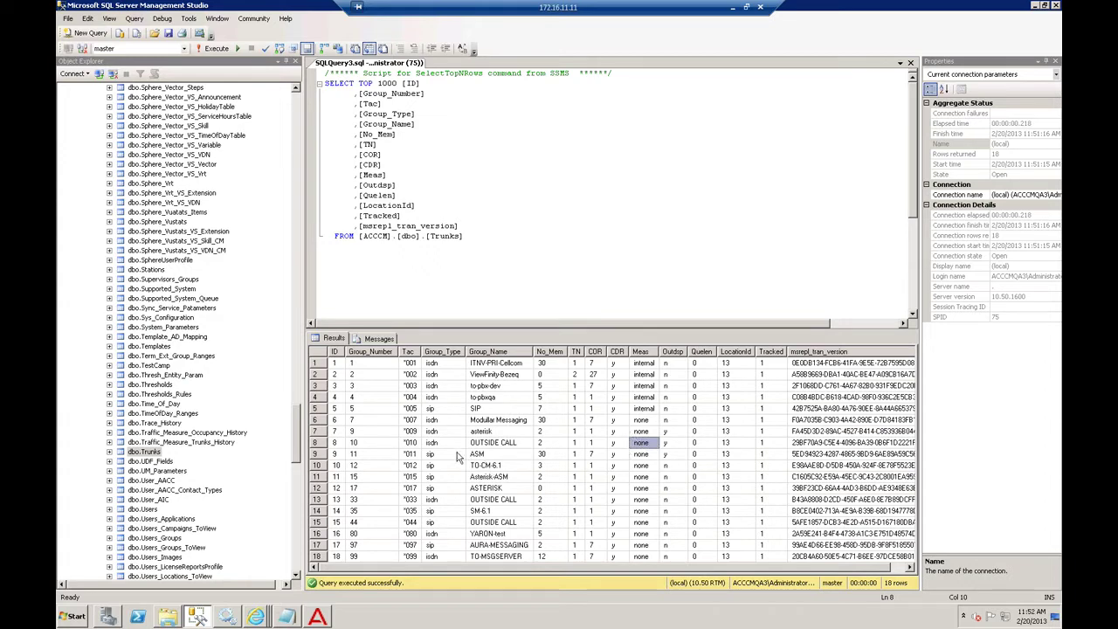
pyautogui.click(225, 616)
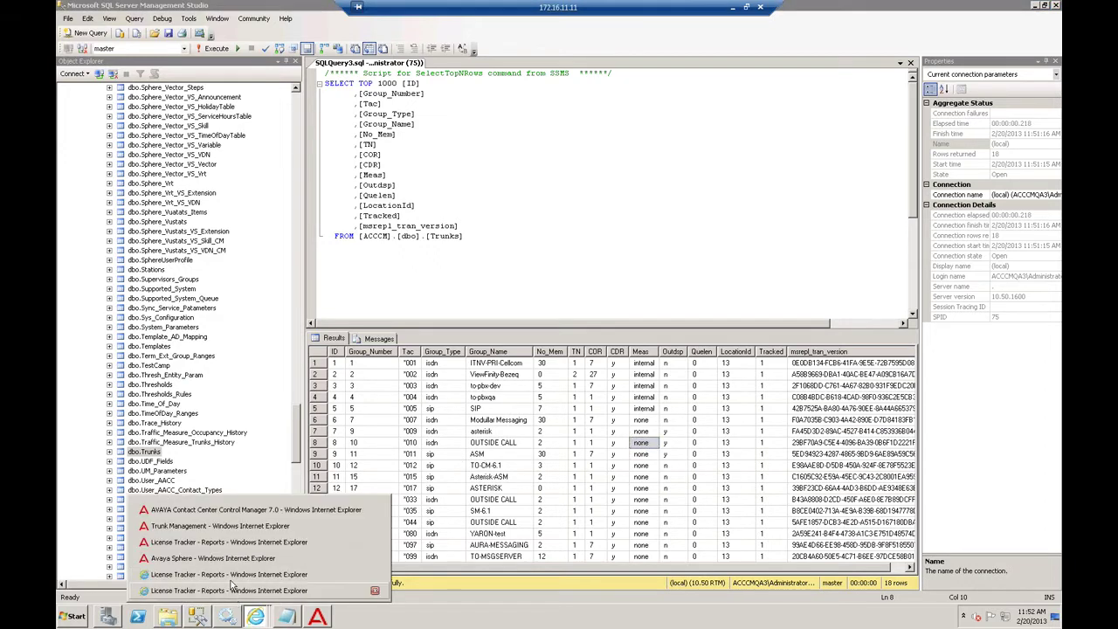
# - Return to the CM configuration page, showing server 53's 10-day History Length, scrolled to the top
pyautogui.click(225, 512)
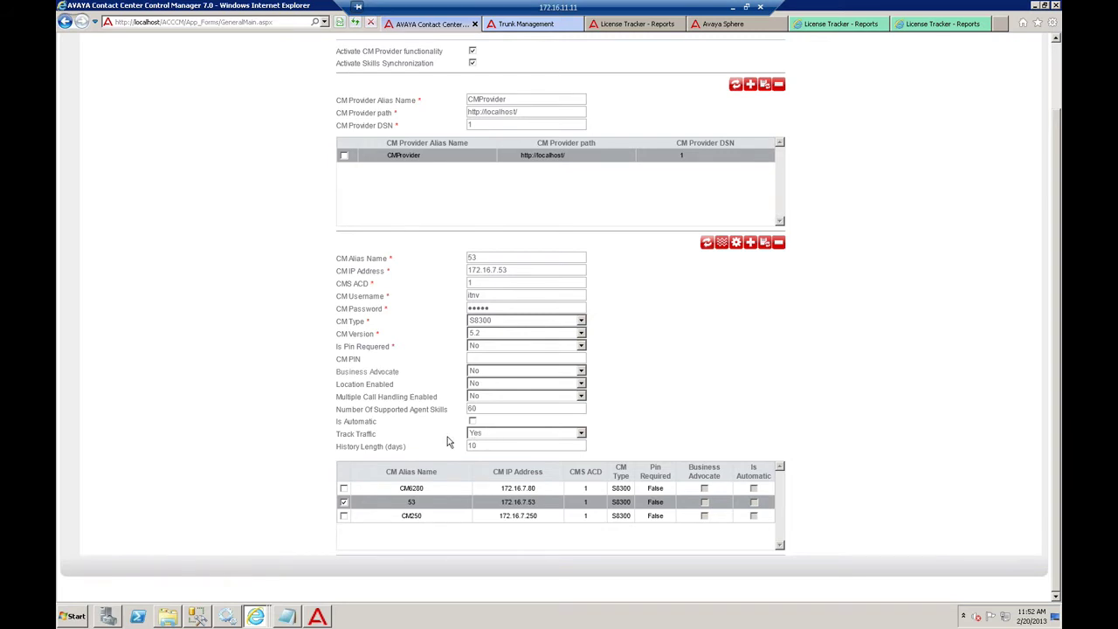
pyautogui.moveTo(479, 446); pyautogui.dragTo(437, 447)
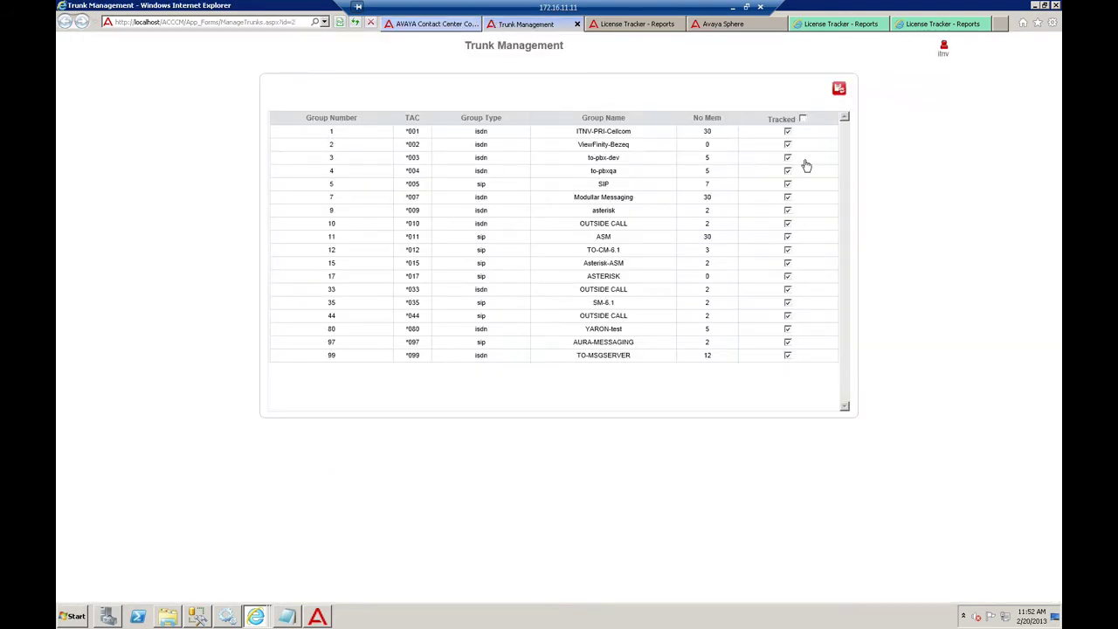
pyautogui.click(440, 28)
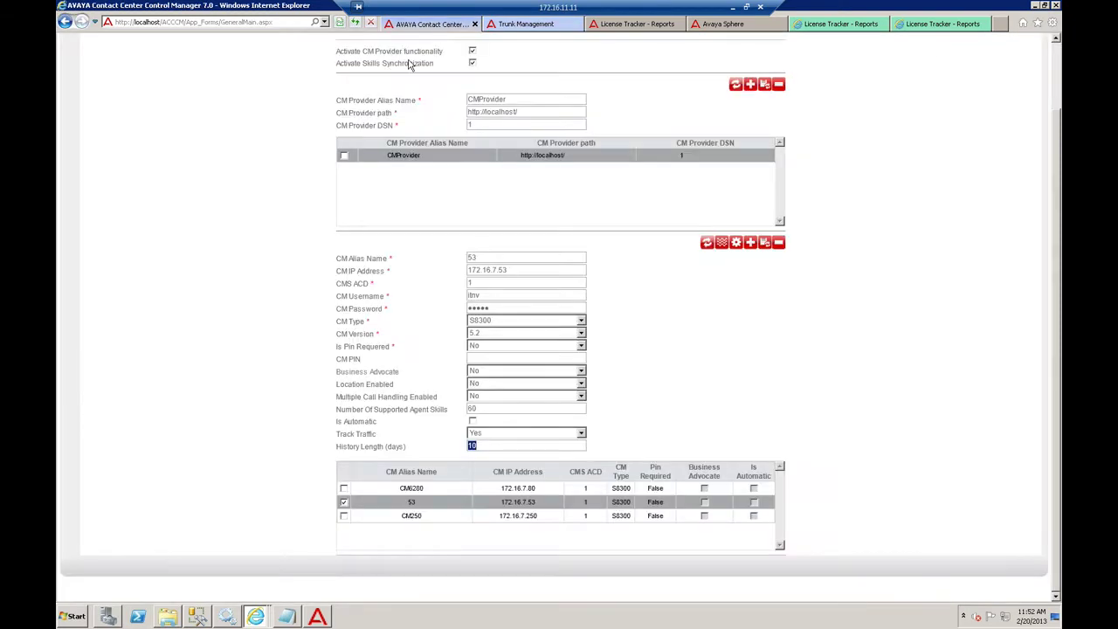
pyautogui.scroll(2, 265, 193)
pyautogui.moveTo(184, 103); pyautogui.dragTo(305, 101)
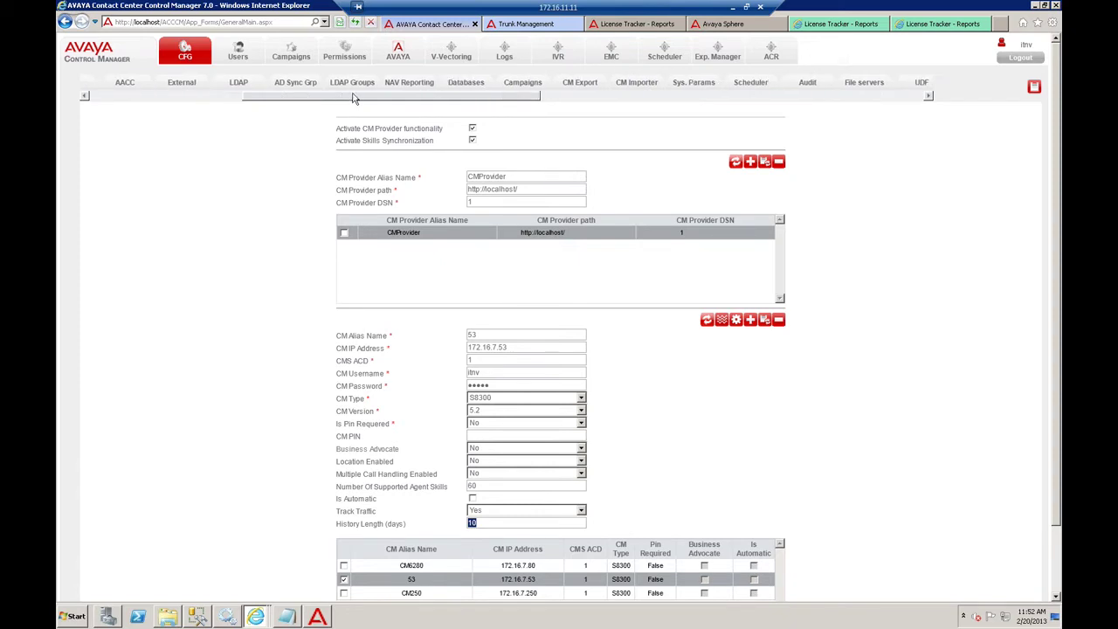
# - Open License Tracker and load the cm62 entry, keeping CM6280 as its CM system
pyautogui.moveTo(284, 99); pyautogui.dragTo(504, 92)
pyautogui.click(683, 84)
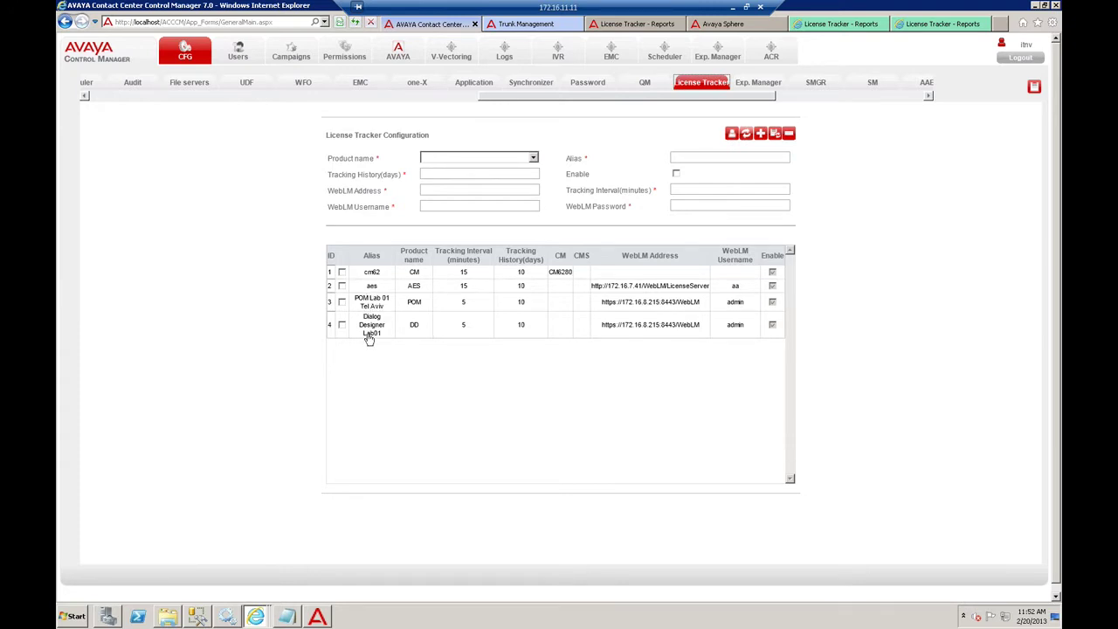
pyautogui.click(374, 272)
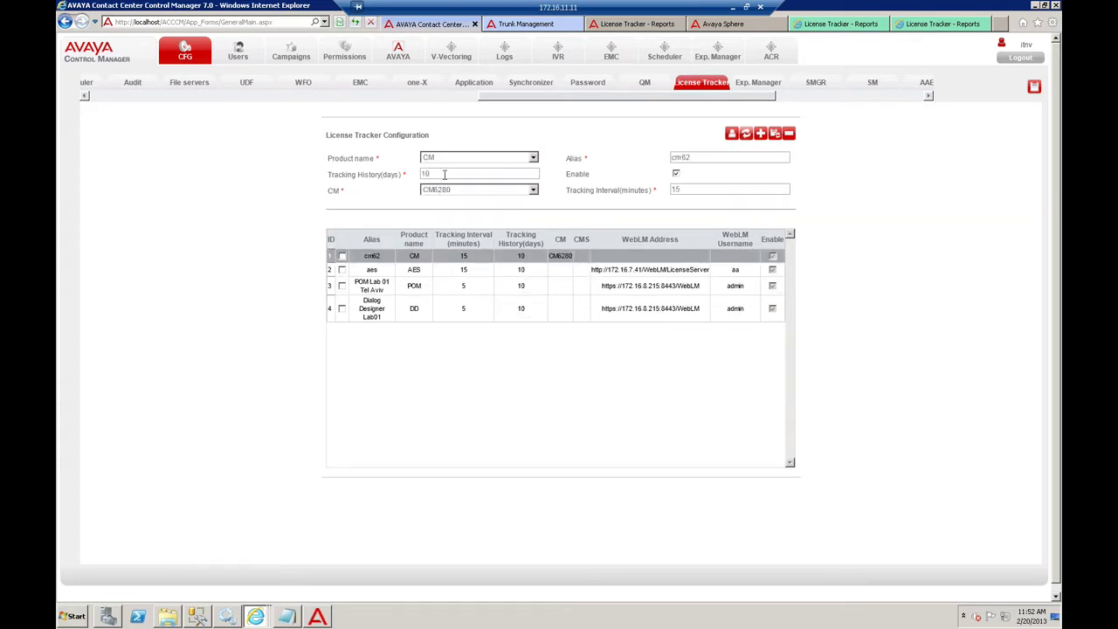
pyautogui.click(488, 193)
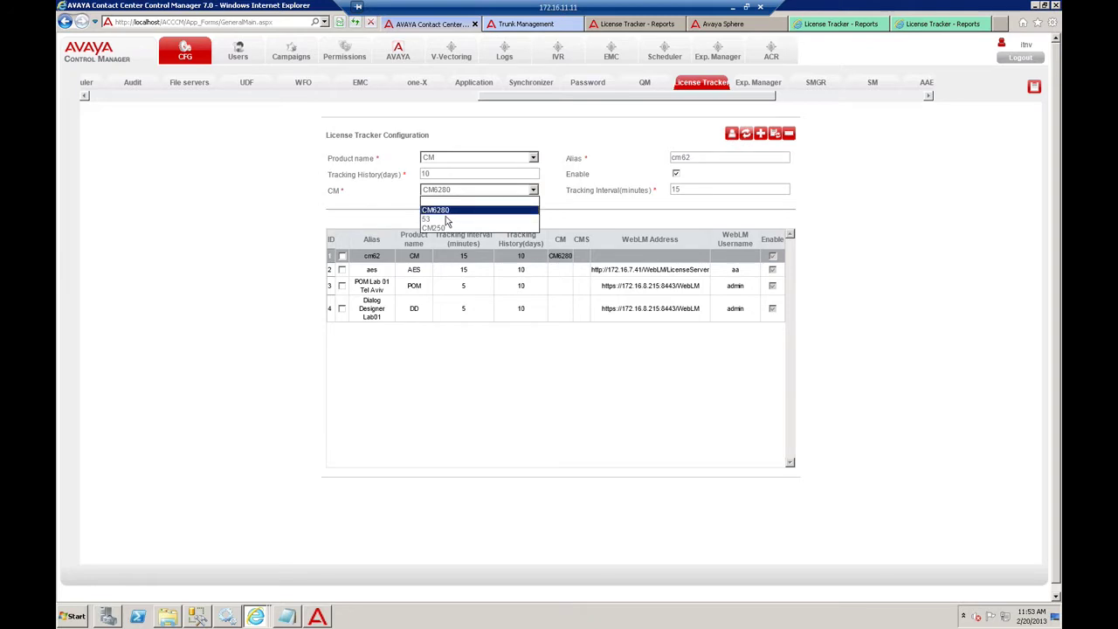
pyautogui.click(294, 220)
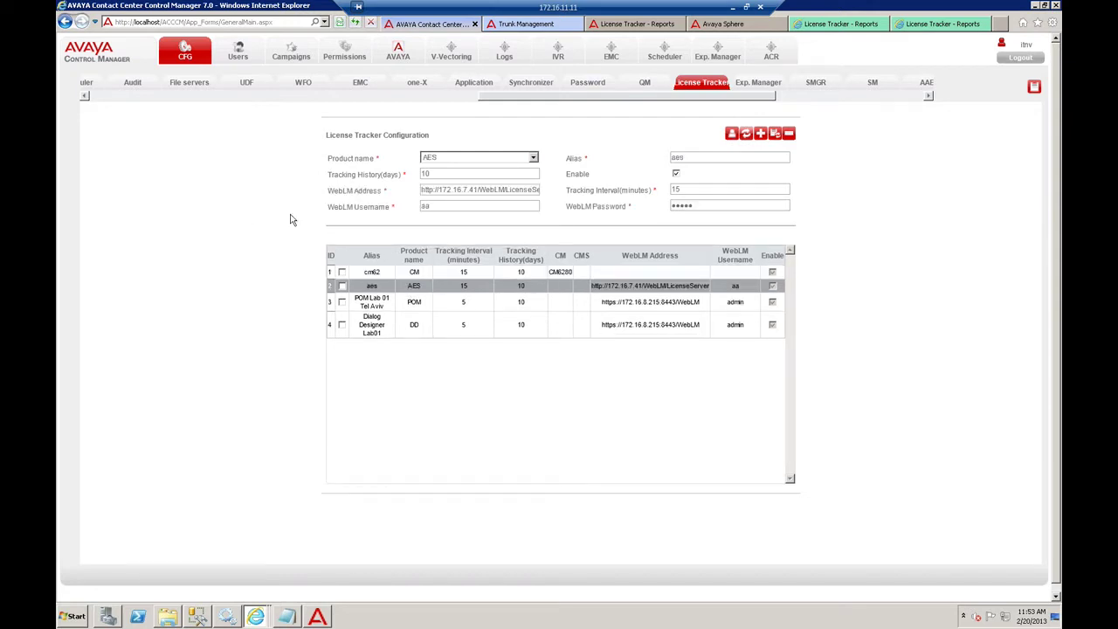
# - Change the AES entry's WebLM username to admin and review its address, 10-day history and 15-minute interval
pyautogui.click(442, 205)
pyautogui.press('BackSpace')
pyautogui.write('dmin')
pyautogui.doubleClick(446, 205)
pyautogui.click(439, 189)
pyautogui.moveTo(423, 190); pyautogui.dragTo(542, 185)
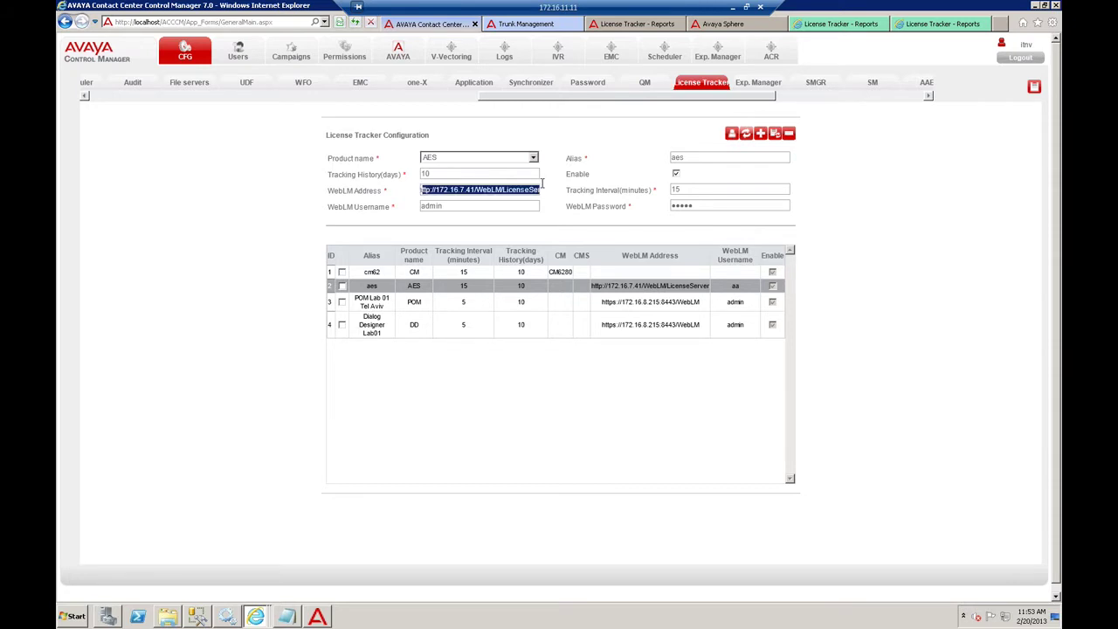
pyautogui.click(463, 190)
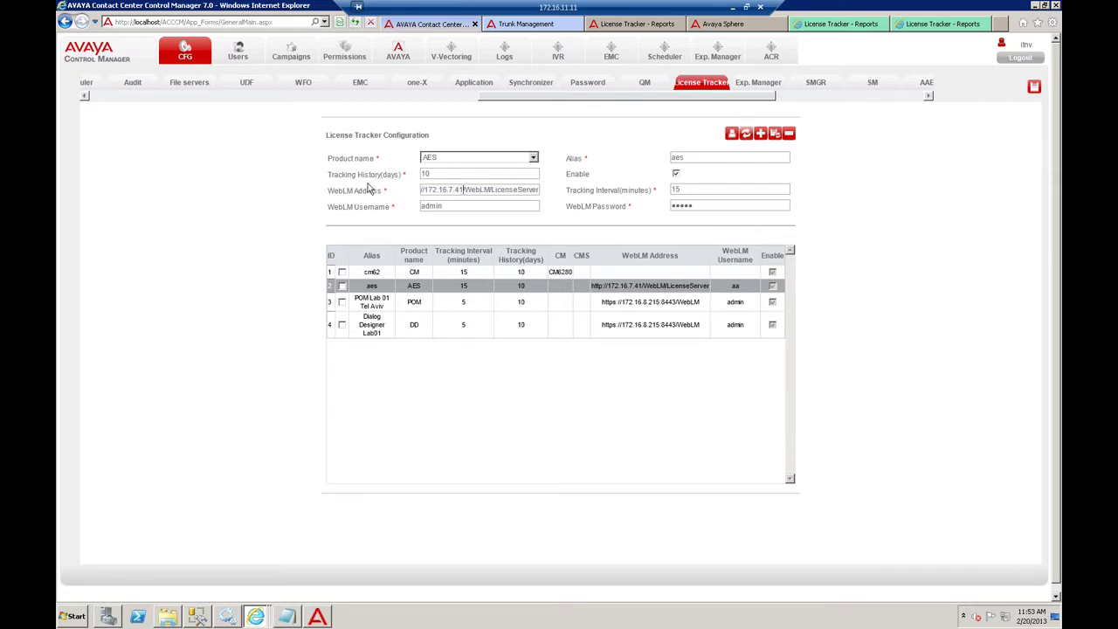
pyautogui.hotkey('shift', 'Home')
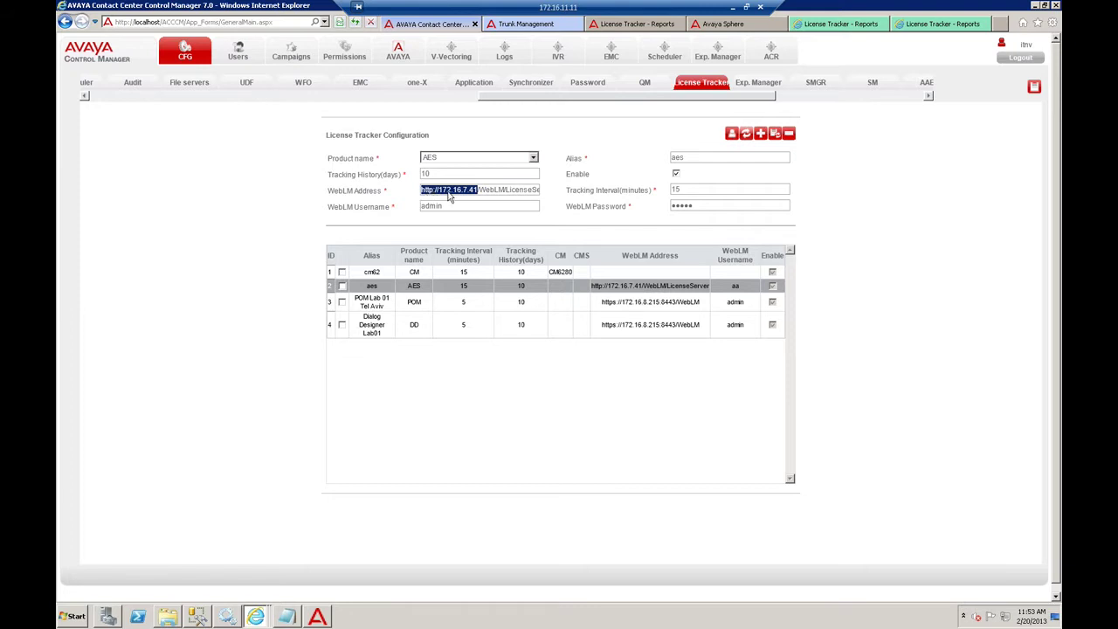
pyautogui.click(450, 194)
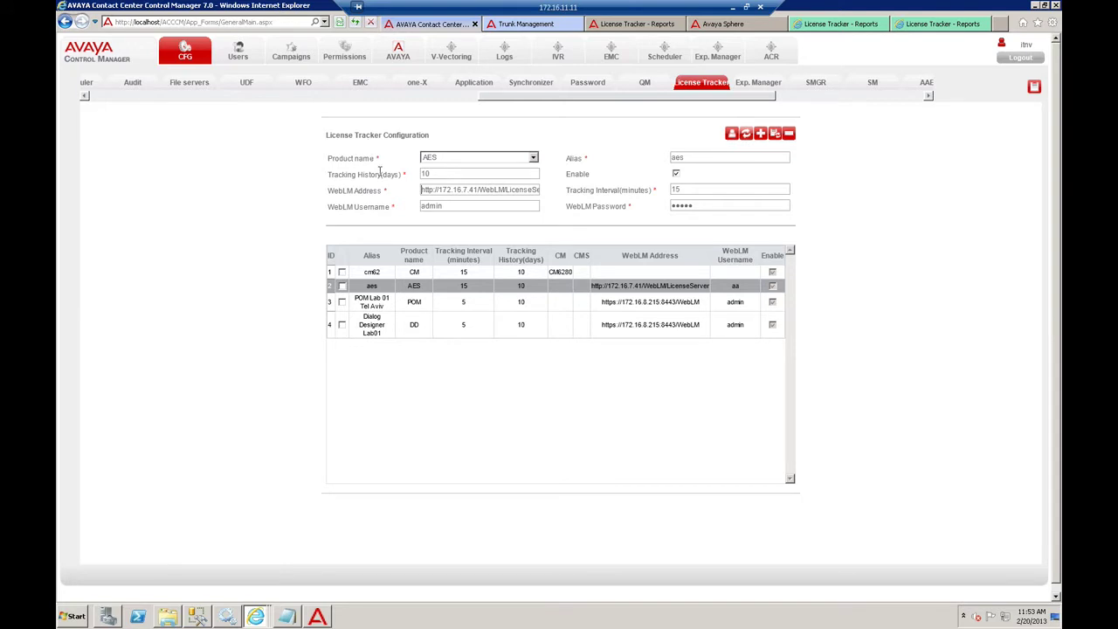
pyautogui.moveTo(433, 173); pyautogui.dragTo(244, 195)
pyautogui.doubleClick(708, 189)
# - Open WebLM Products Management, confirming leaving License Tracker, and click into the product name field
pyautogui.moveTo(645, 96); pyautogui.dragTo(756, 103)
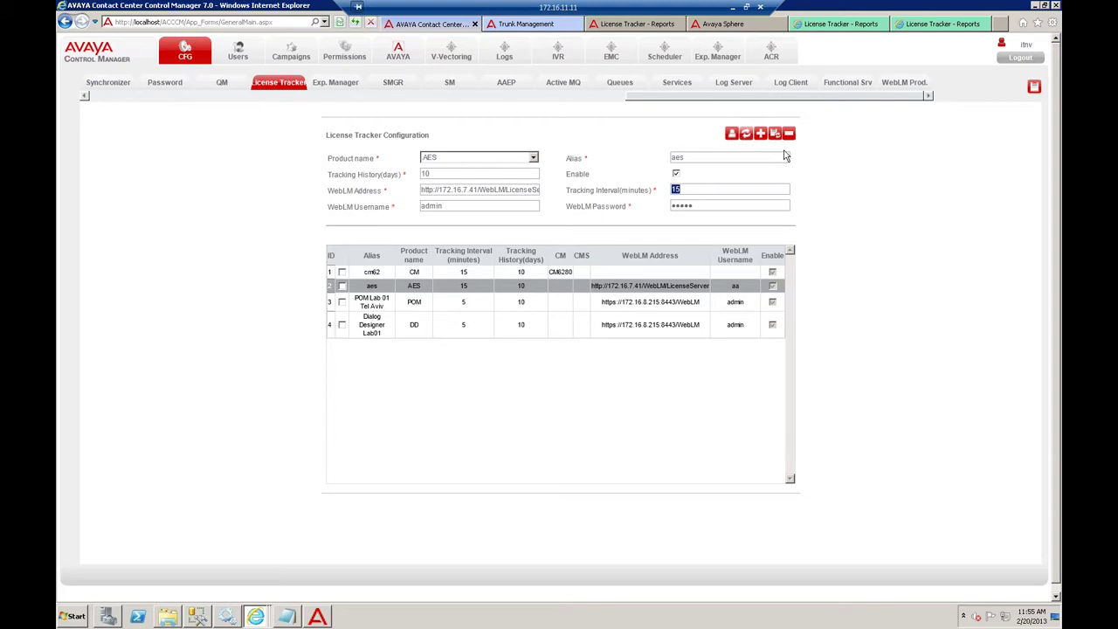
pyautogui.click(904, 84)
pyautogui.click(570, 317)
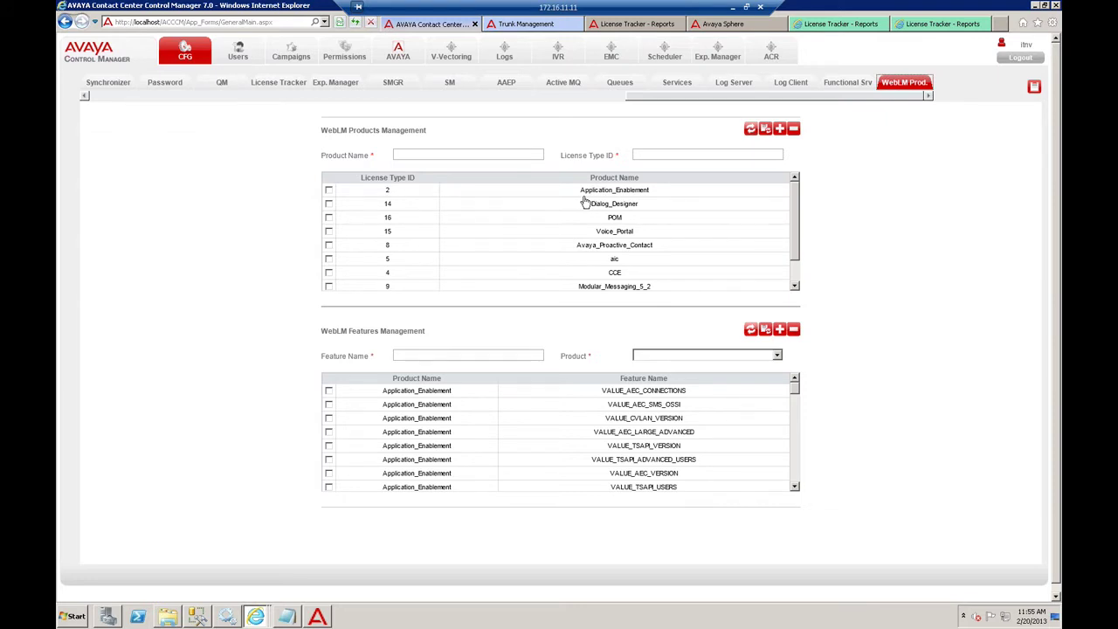
pyautogui.click(489, 154)
pyautogui.hscroll(-3, 647, 99)
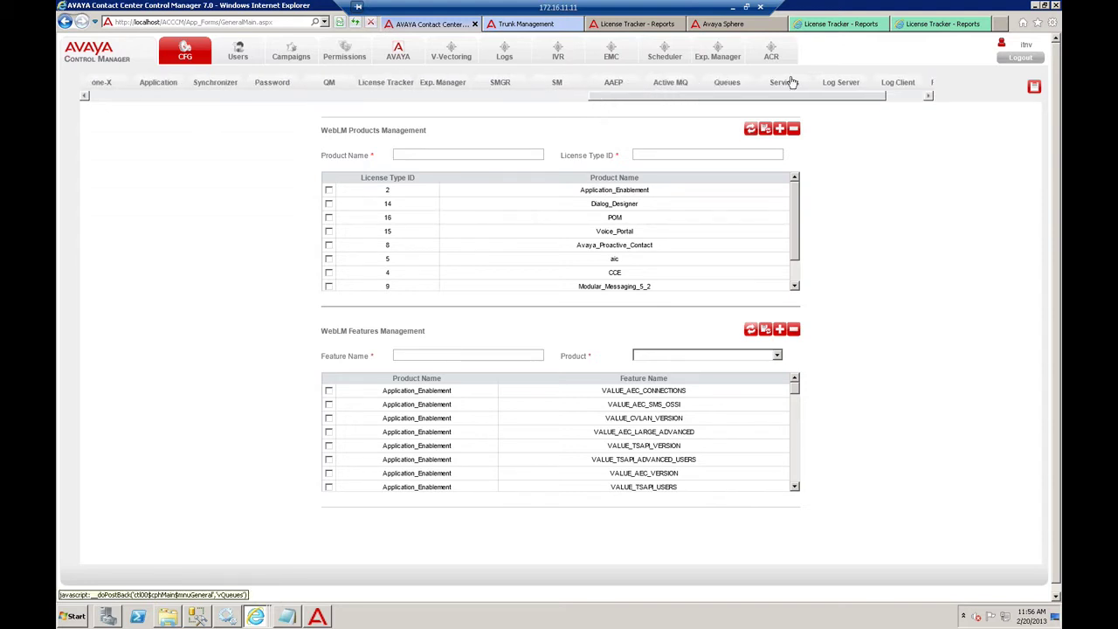
# - Load and tick the cm62 tracker entry in License Tracker, then open its License Notifications window
pyautogui.click(395, 84)
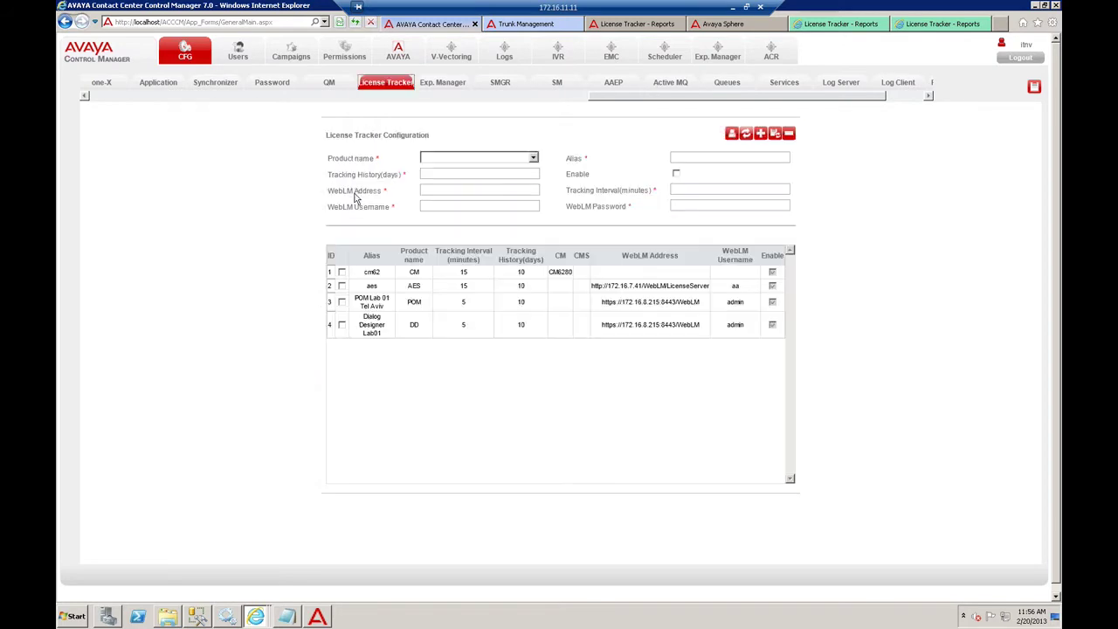
pyautogui.click(377, 272)
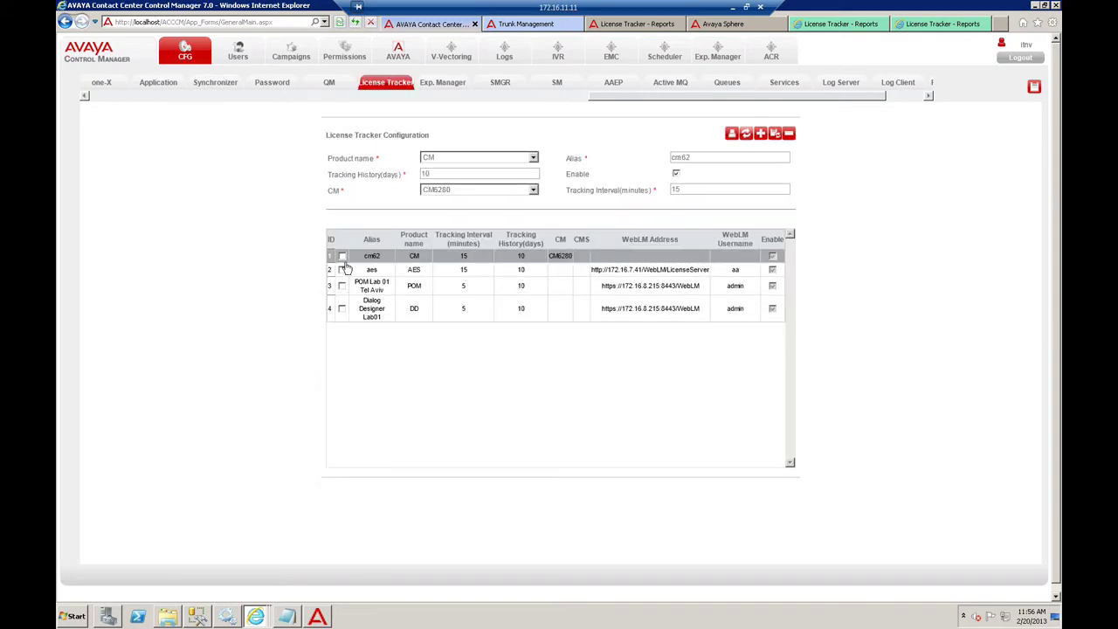
pyautogui.click(342, 256)
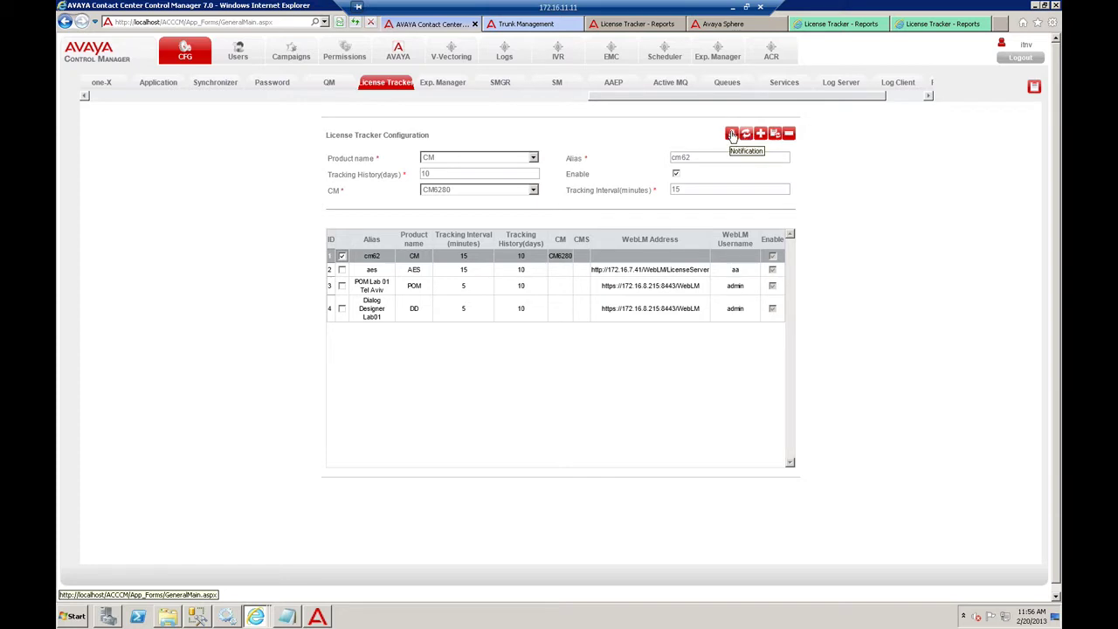
pyautogui.click(731, 134)
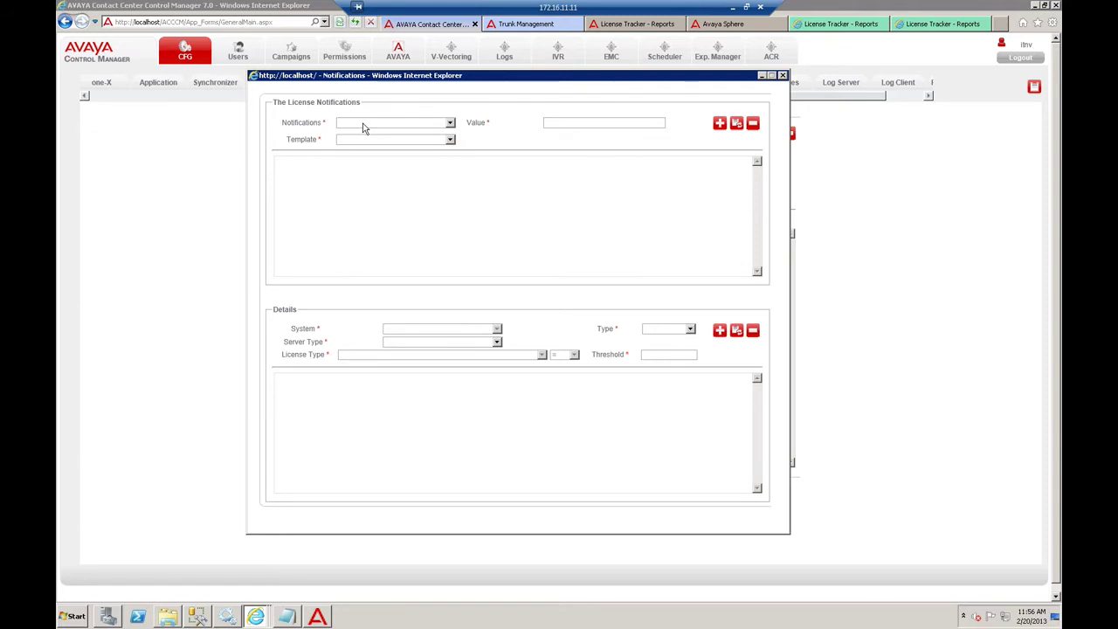
# - Check the ACCCM Notification Service in the Windows services list, then close the list
pyautogui.click(230, 615)
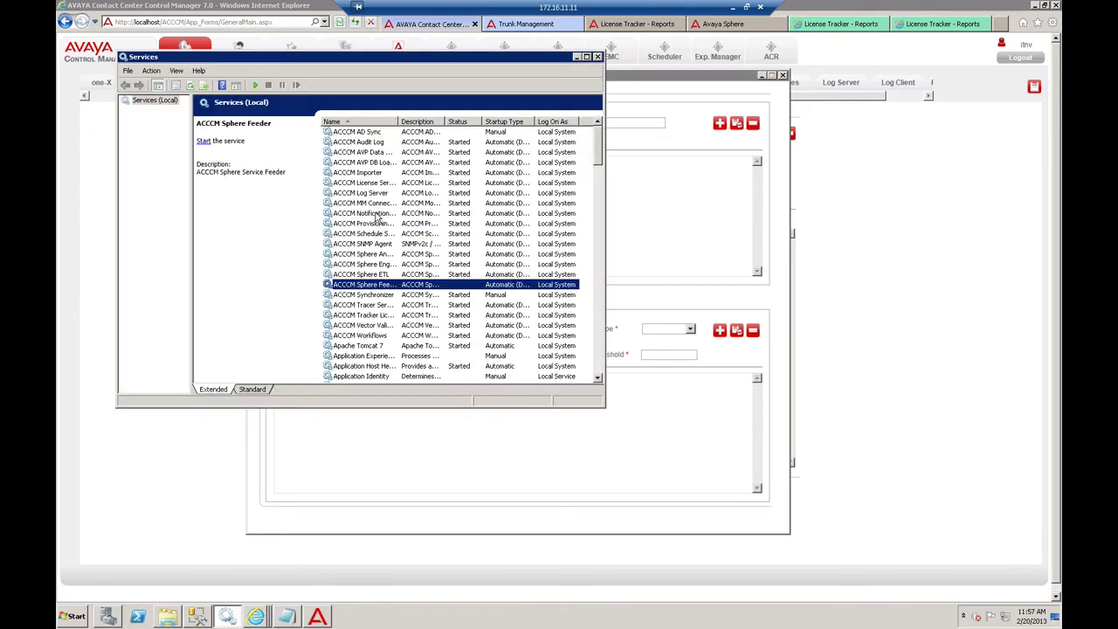
pyautogui.click(377, 215)
pyautogui.moveTo(399, 122); pyautogui.dragTo(445, 121)
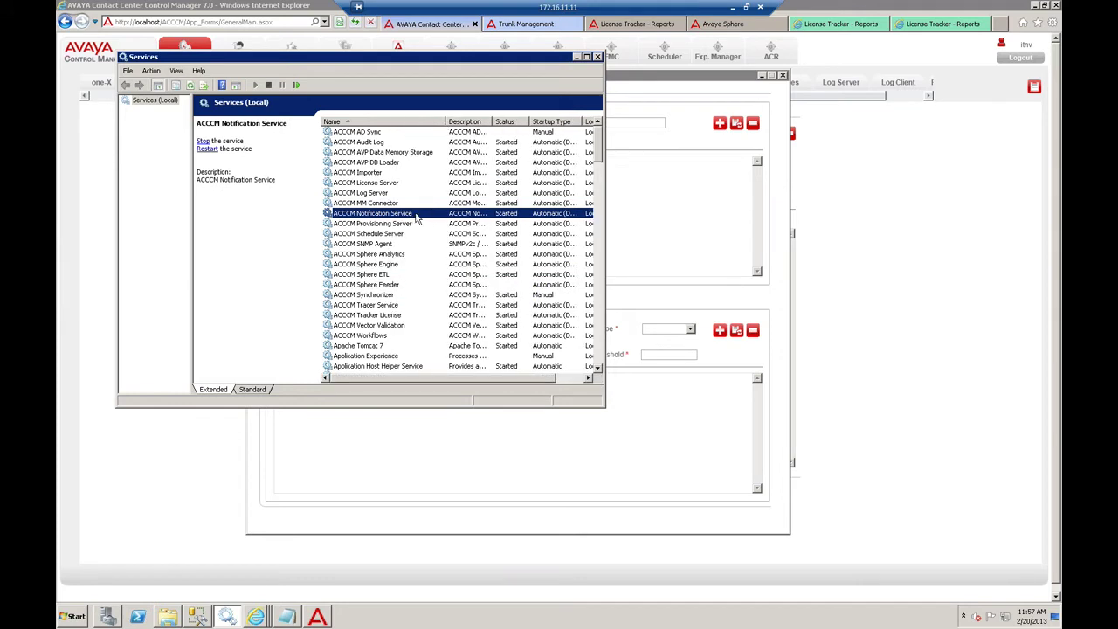
pyautogui.click(576, 57)
# - Set the notification to EMAIL with the recipient's e-mail address and the License Usage Threshold EMAIL template
pyautogui.click(384, 123)
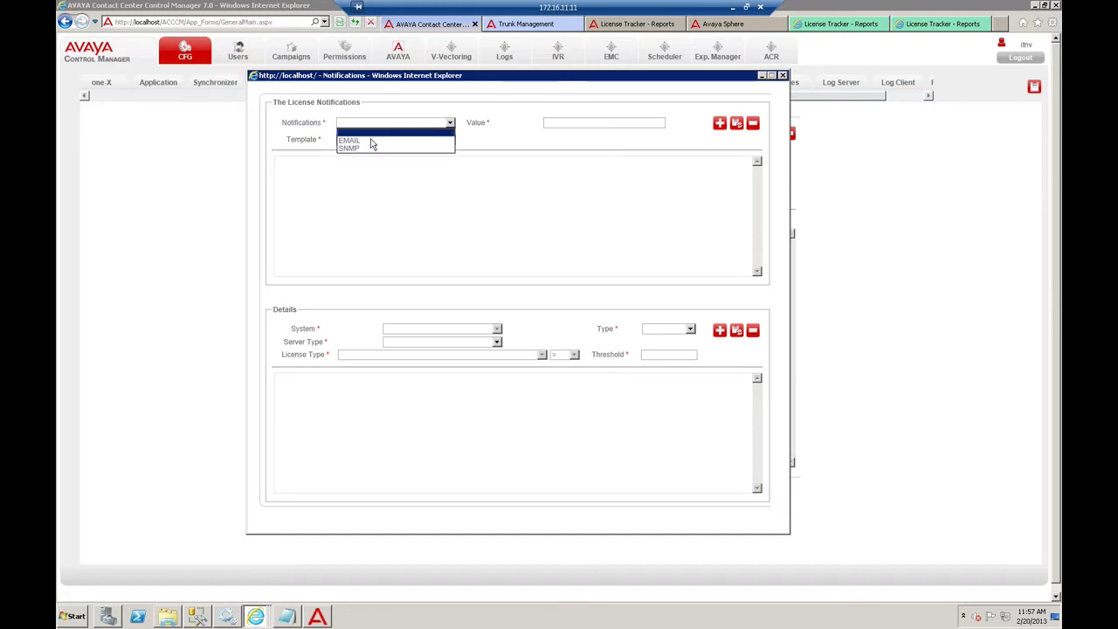
pyautogui.click(372, 141)
pyautogui.click(583, 122)
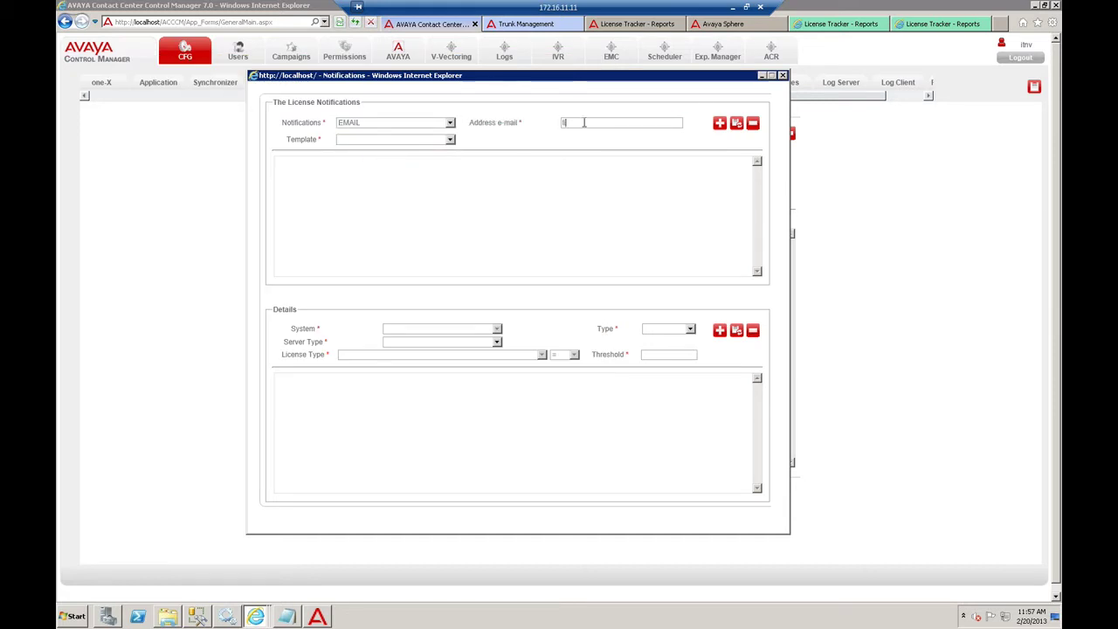
pyautogui.click(430, 141)
pyautogui.click(393, 158)
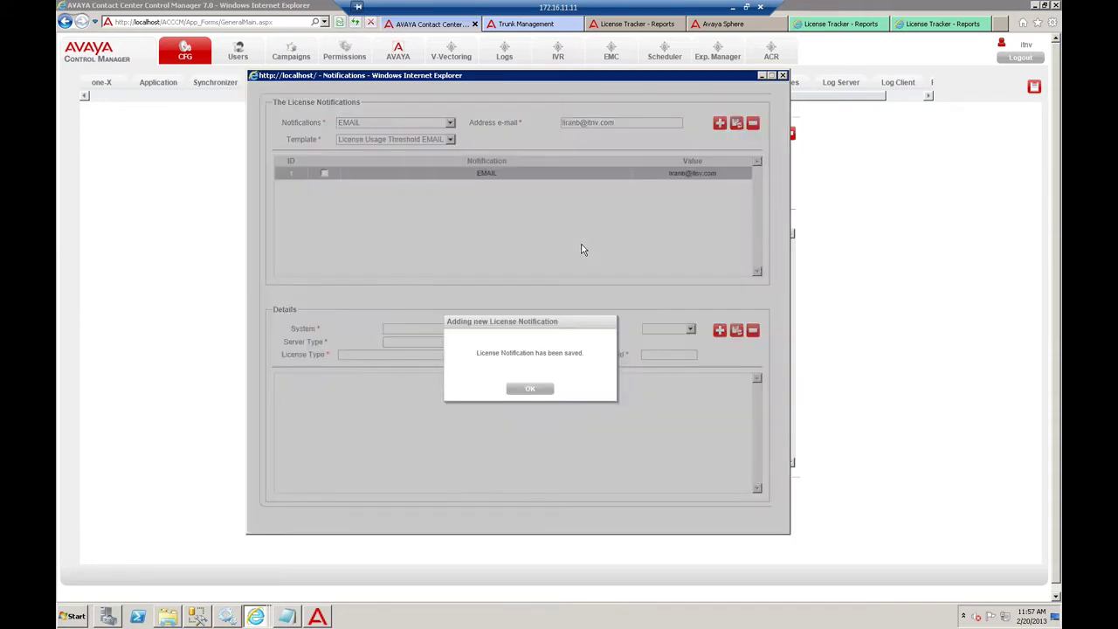
# - Start a new detail rule for system cm62, server type CM, license type Logged-In ACD Agents
pyautogui.click(521, 387)
pyautogui.click(411, 330)
pyautogui.click(403, 342)
pyautogui.click(413, 332)
pyautogui.click(406, 351)
pyautogui.click(407, 342)
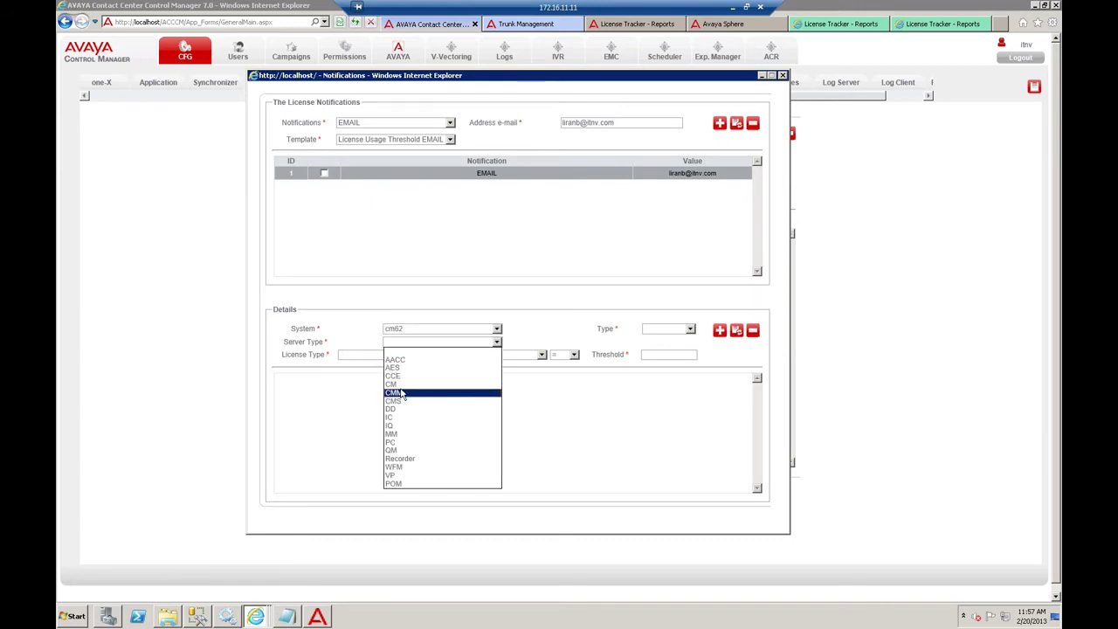
pyautogui.click(402, 383)
pyautogui.click(408, 357)
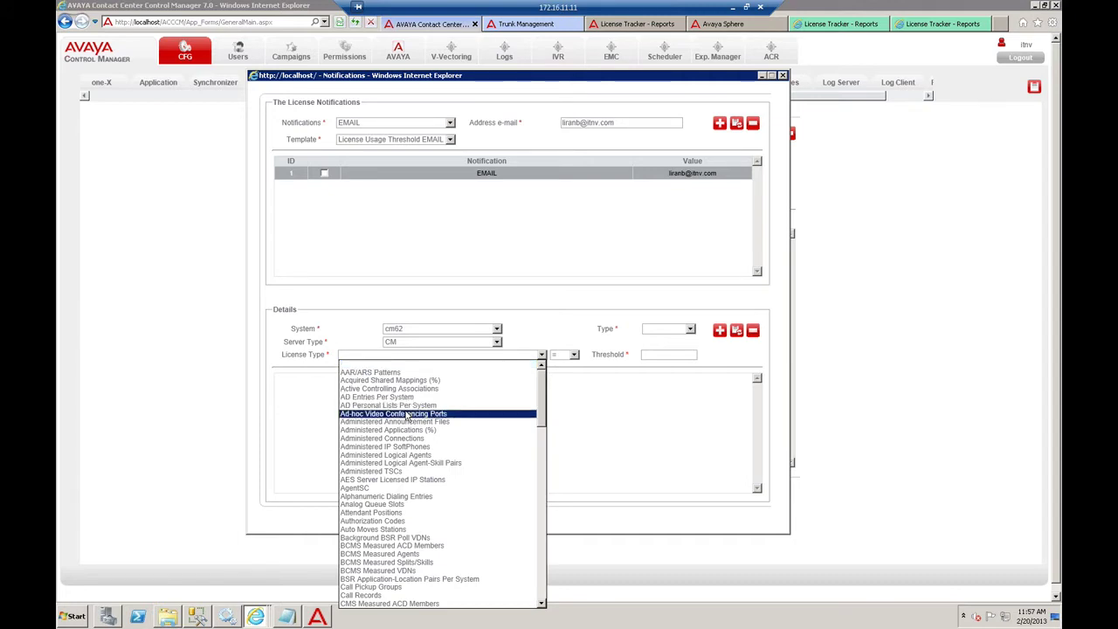
pyautogui.press('l')
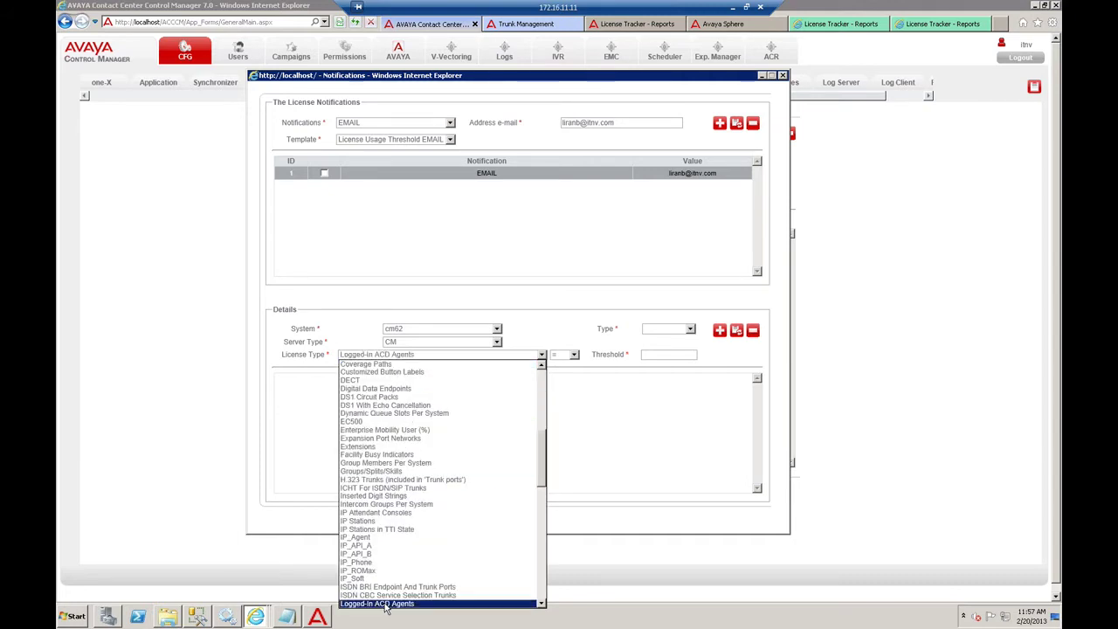
pyautogui.click(384, 602)
# - Set the threshold to greater than 100 with alert type Usage, and save the rule
pyautogui.click(574, 355)
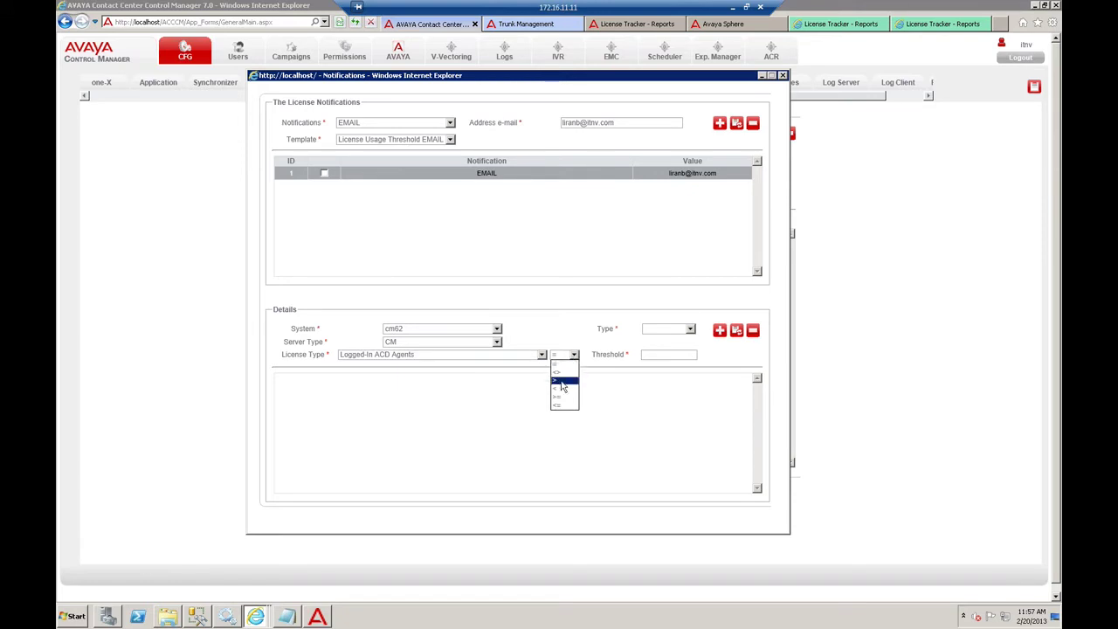
pyautogui.click(559, 381)
pyautogui.click(660, 354)
pyautogui.write('100')
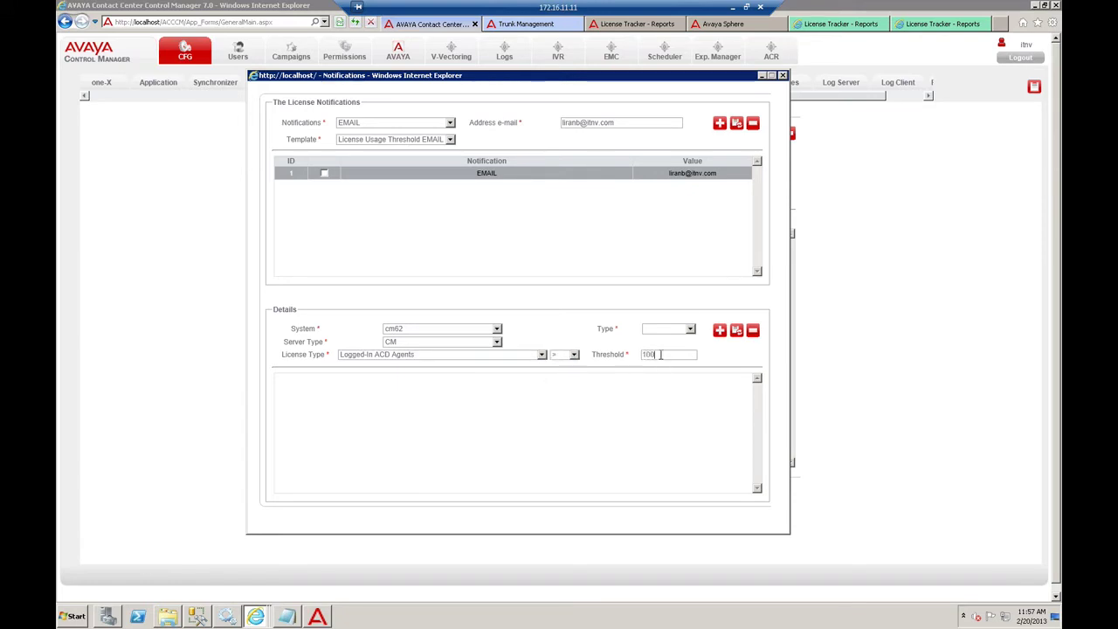
pyautogui.click(662, 330)
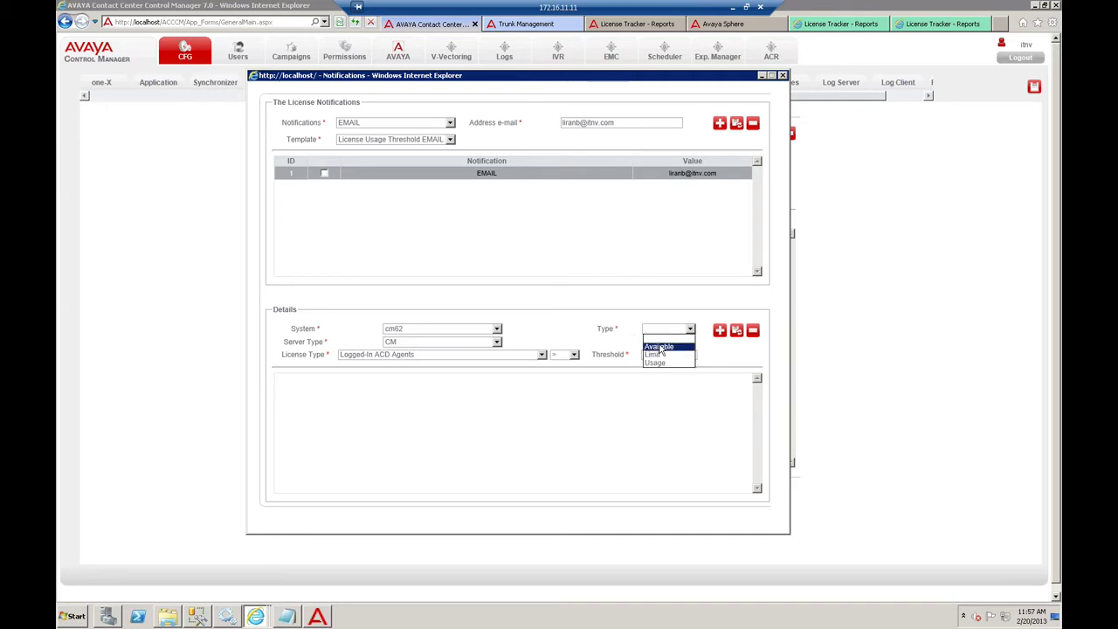
pyautogui.click(659, 347)
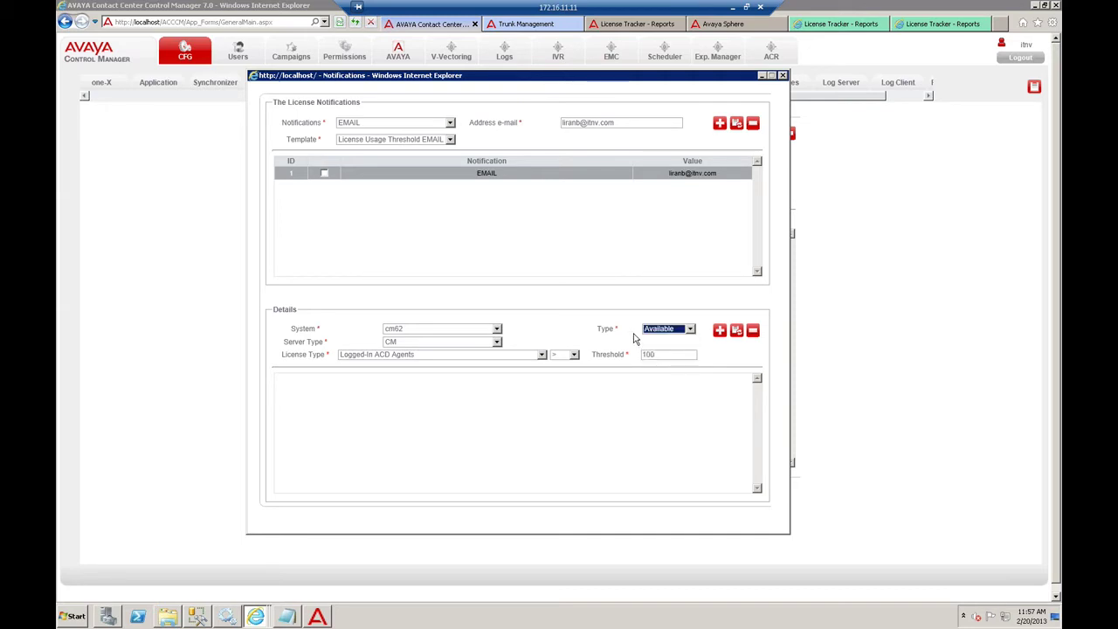
pyautogui.click(661, 330)
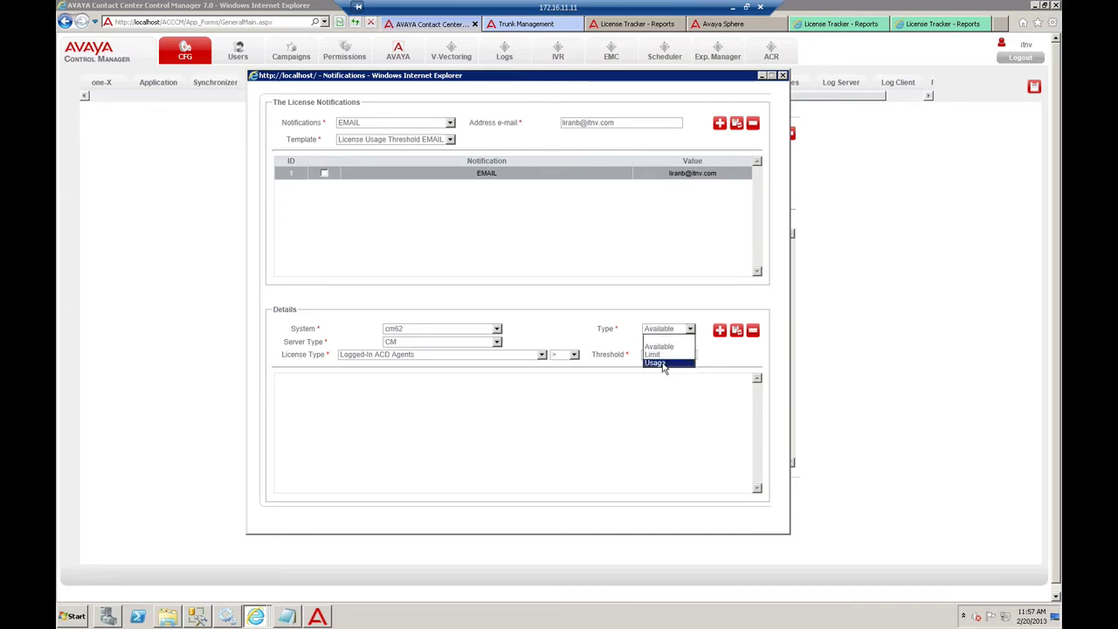
pyautogui.click(660, 365)
pyautogui.click(668, 355)
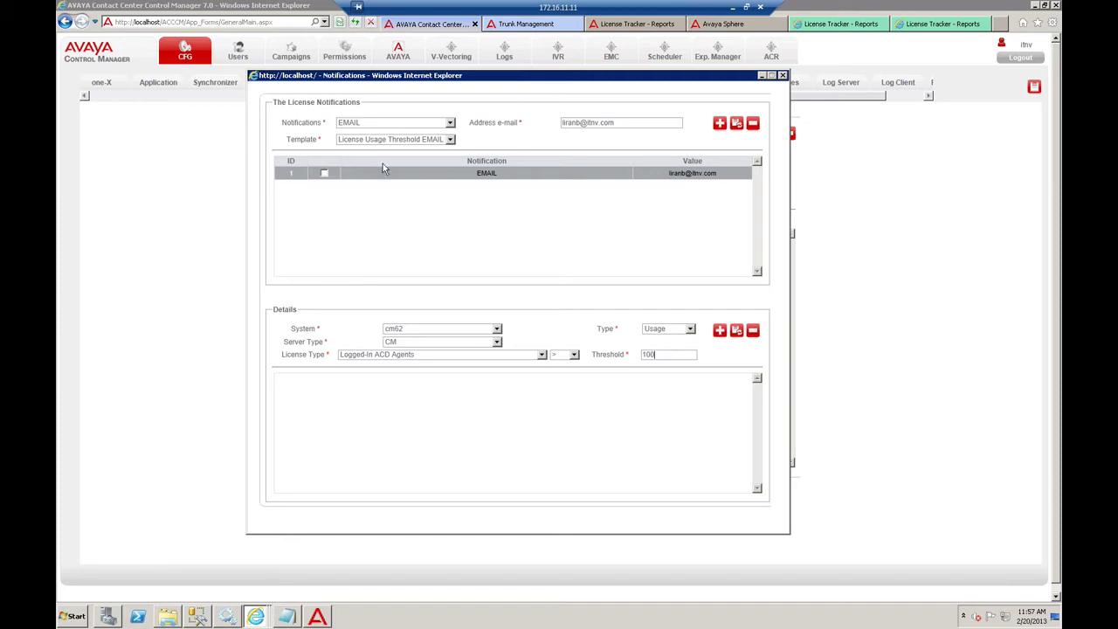
pyautogui.moveTo(626, 121); pyautogui.dragTo(322, 210)
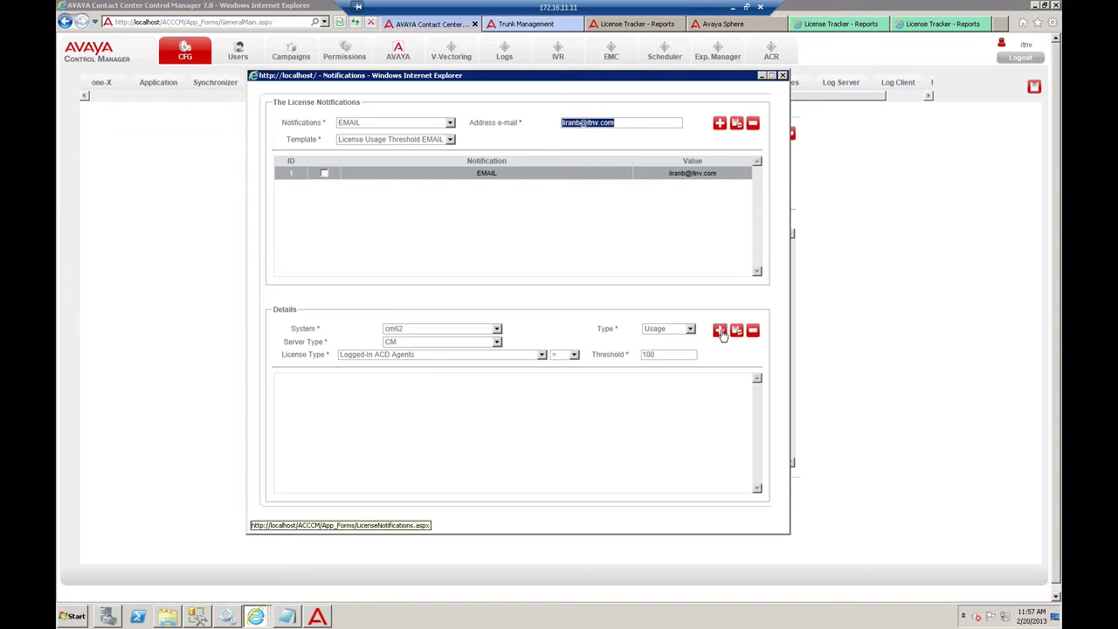
pyautogui.click(718, 330)
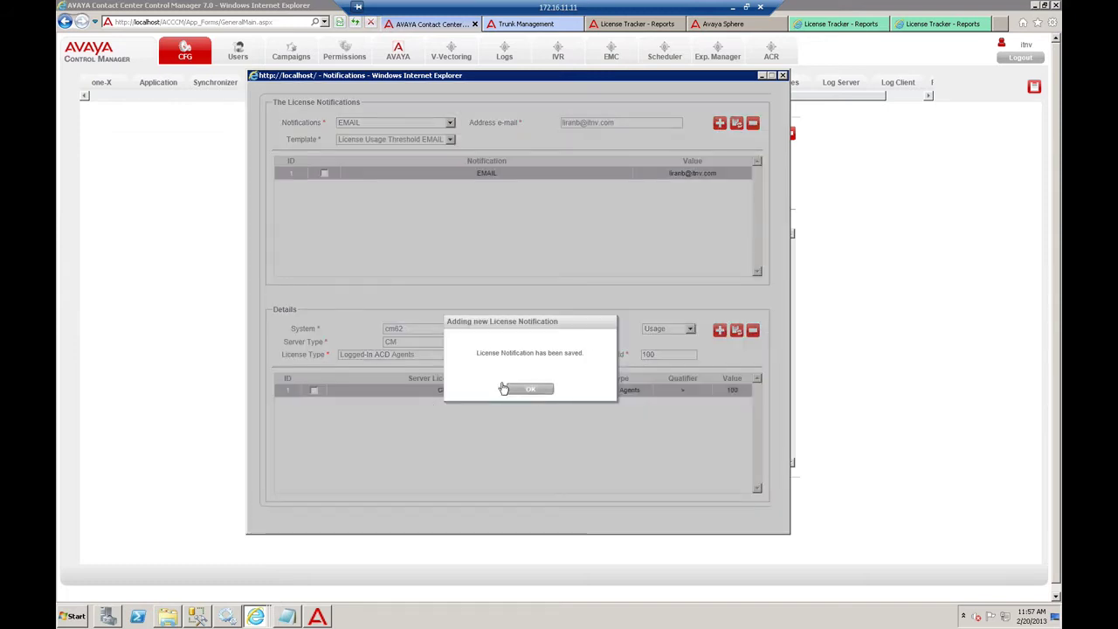
pyautogui.click(527, 388)
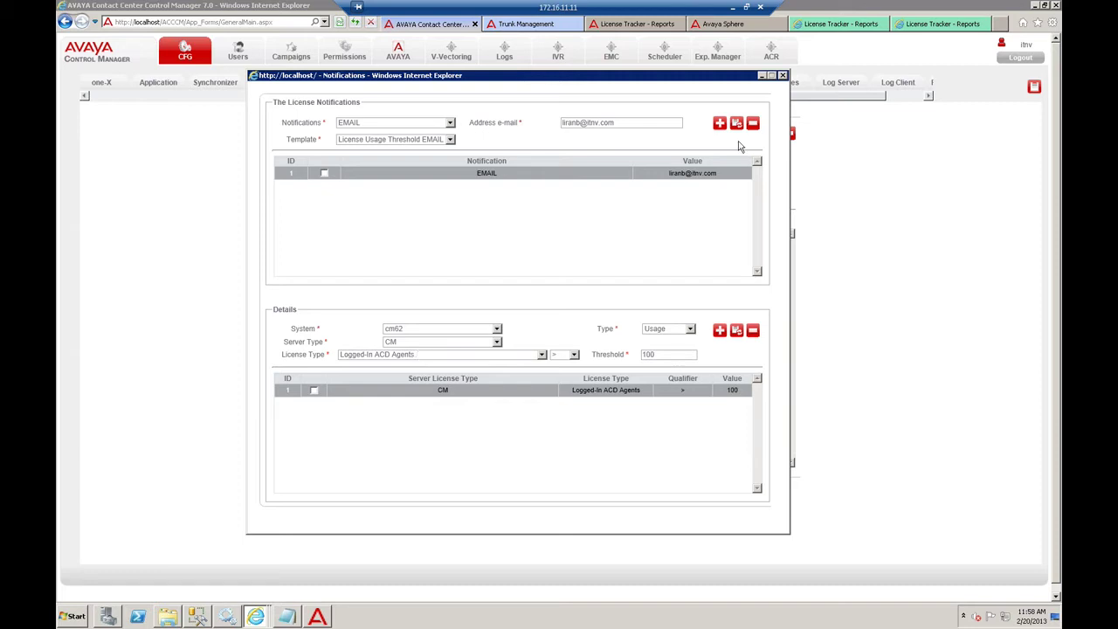
pyautogui.moveTo(626, 83); pyautogui.dragTo(637, 81)
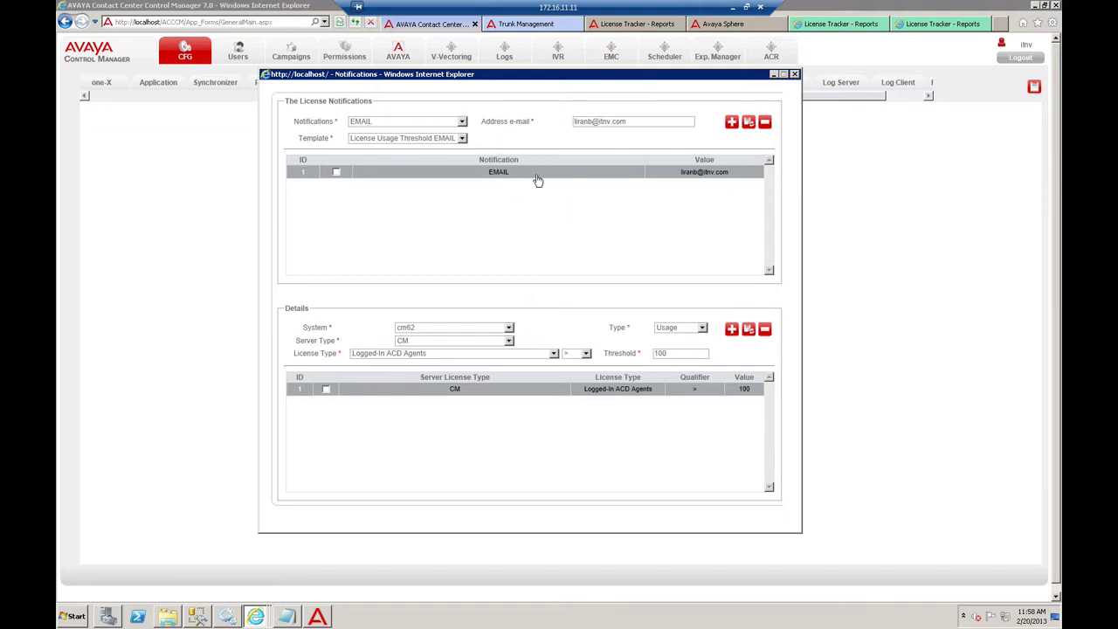
pyautogui.click(365, 124)
pyautogui.click(366, 125)
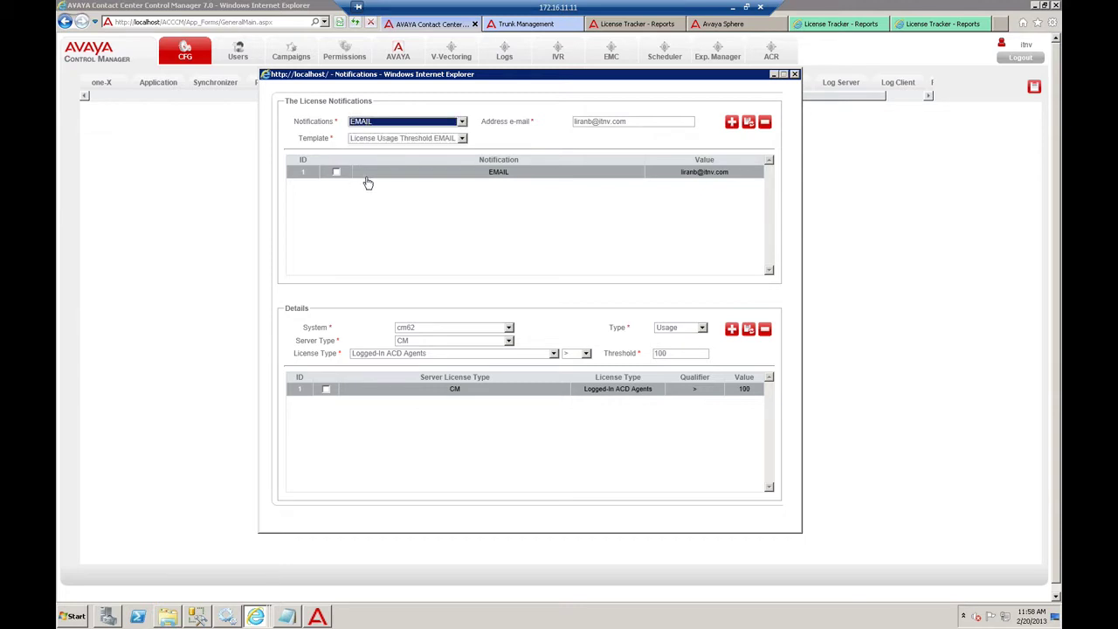
pyautogui.press('Tab')
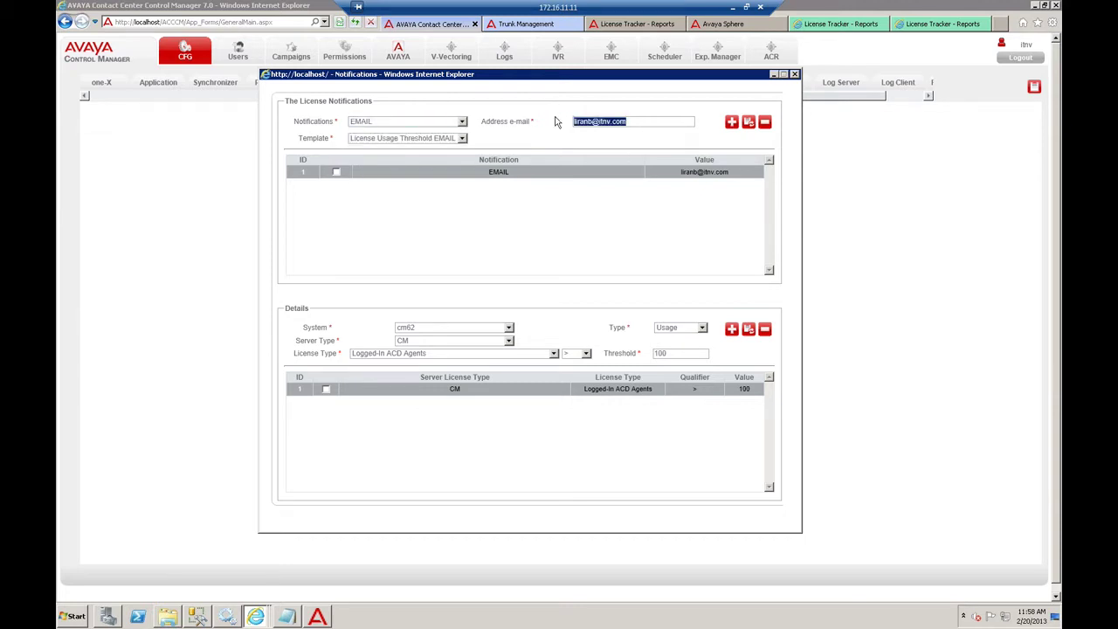
pyautogui.click(637, 120)
pyautogui.moveTo(612, 120); pyautogui.dragTo(526, 115)
pyautogui.click(555, 144)
pyautogui.click(228, 617)
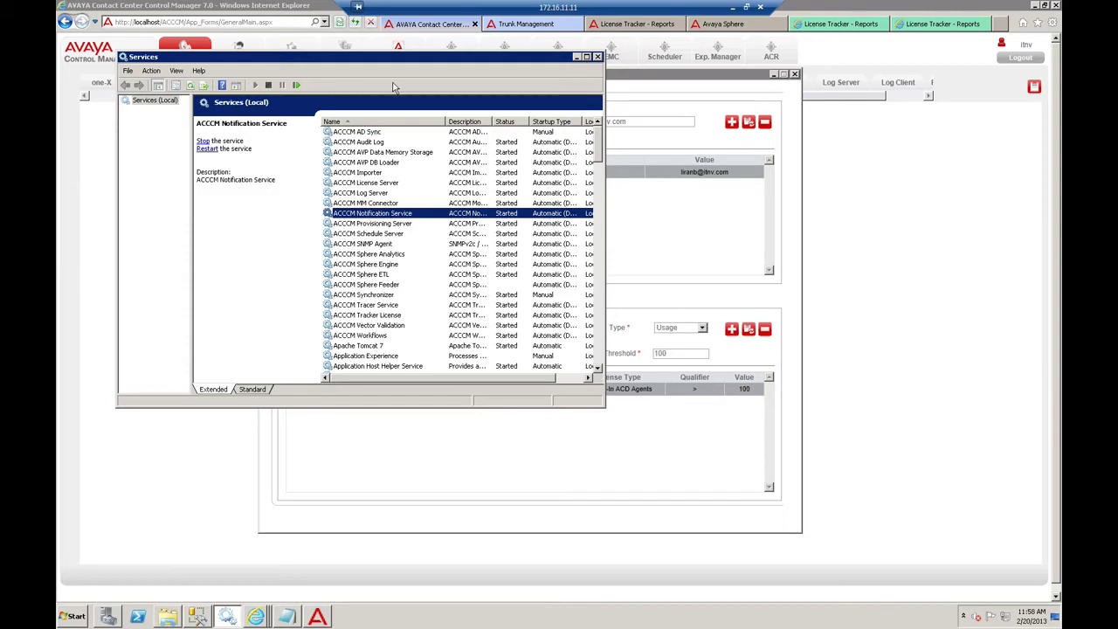
pyautogui.moveTo(398, 57); pyautogui.dragTo(676, 207)
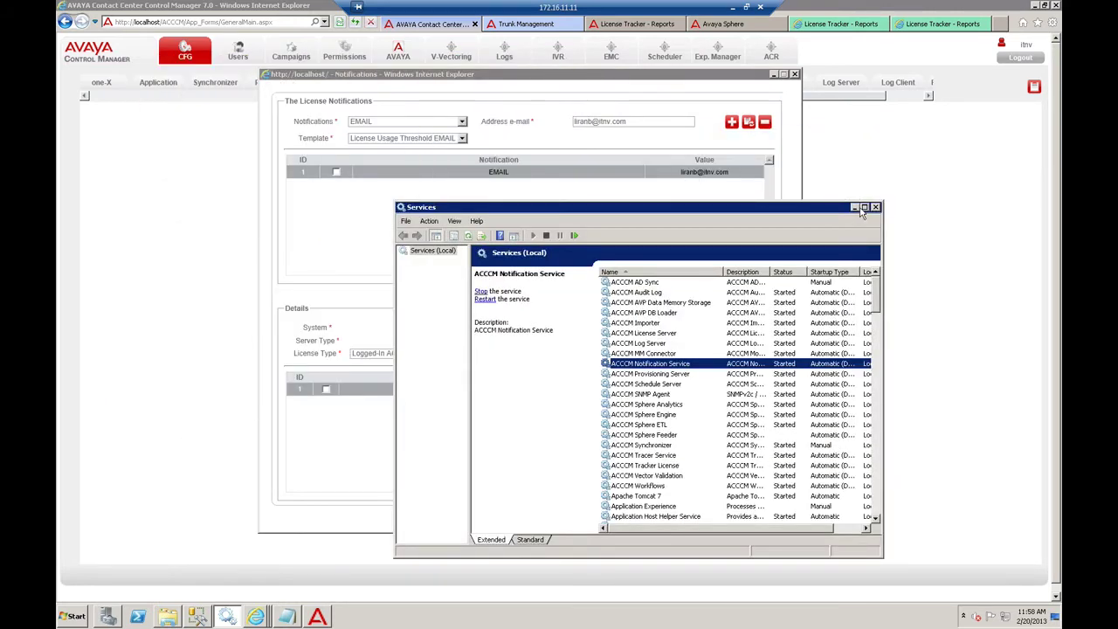
pyautogui.click(854, 207)
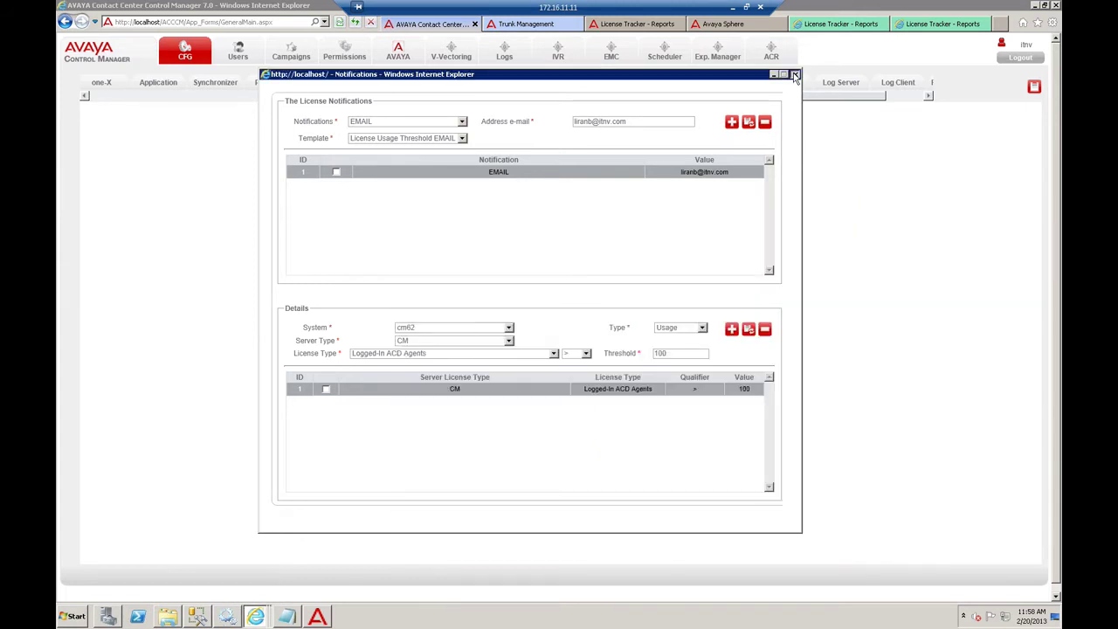
pyautogui.click(794, 76)
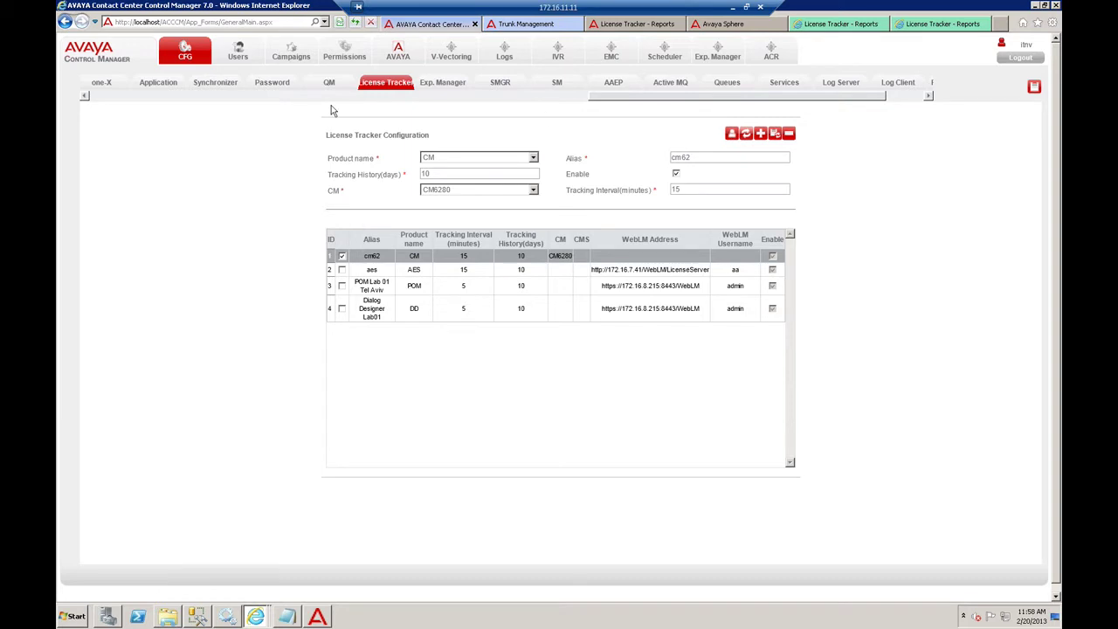
# - Load the itnvcms connection in the CMS settings, reset the form, then go to License Tracker Reports
pyautogui.moveTo(619, 97); pyautogui.dragTo(605, 97)
pyautogui.moveTo(391, 110); pyautogui.dragTo(218, 103)
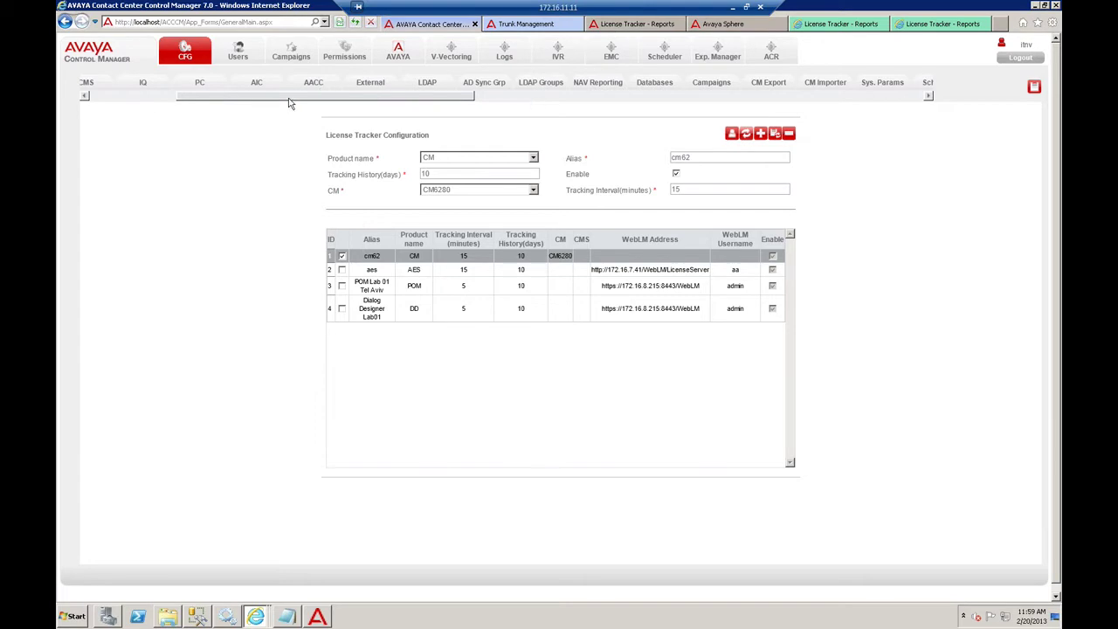
pyautogui.moveTo(289, 104); pyautogui.dragTo(194, 103)
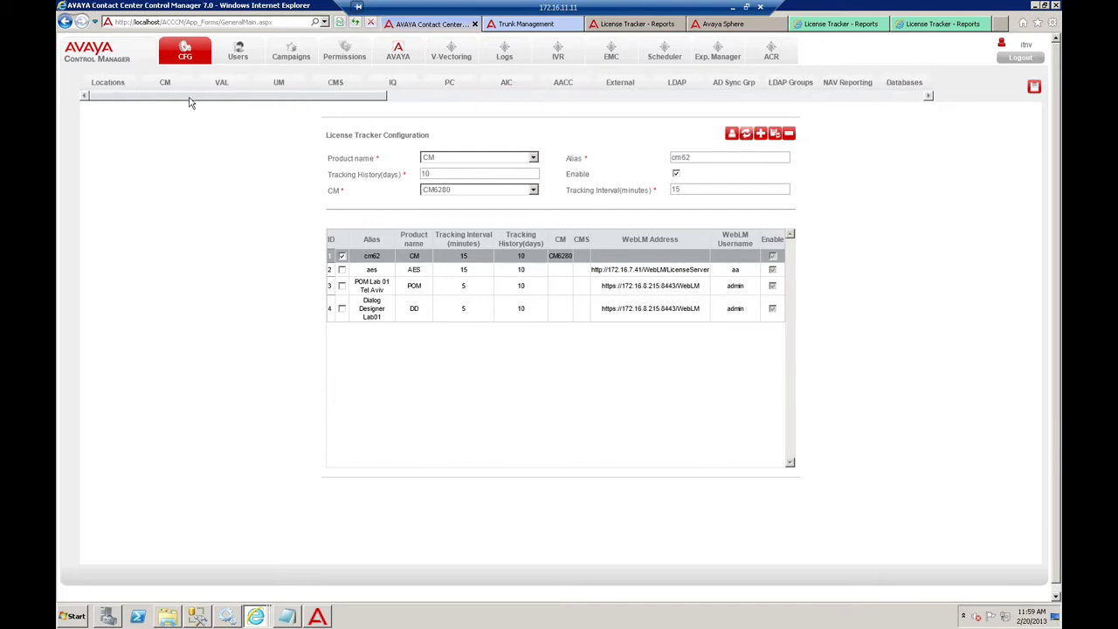
pyautogui.click(344, 86)
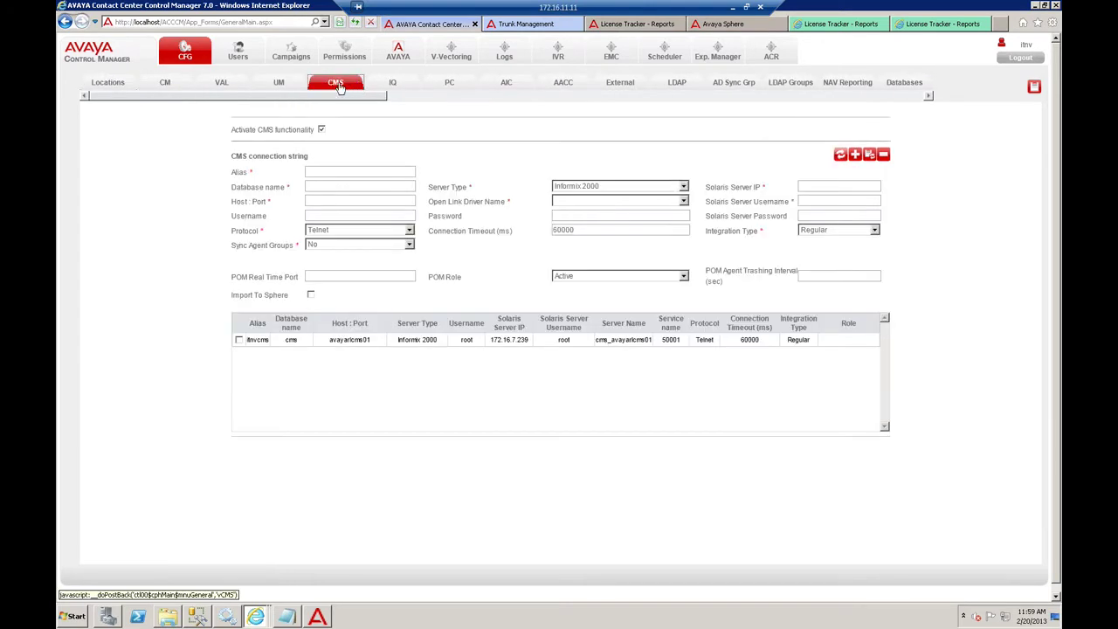
pyautogui.click(320, 340)
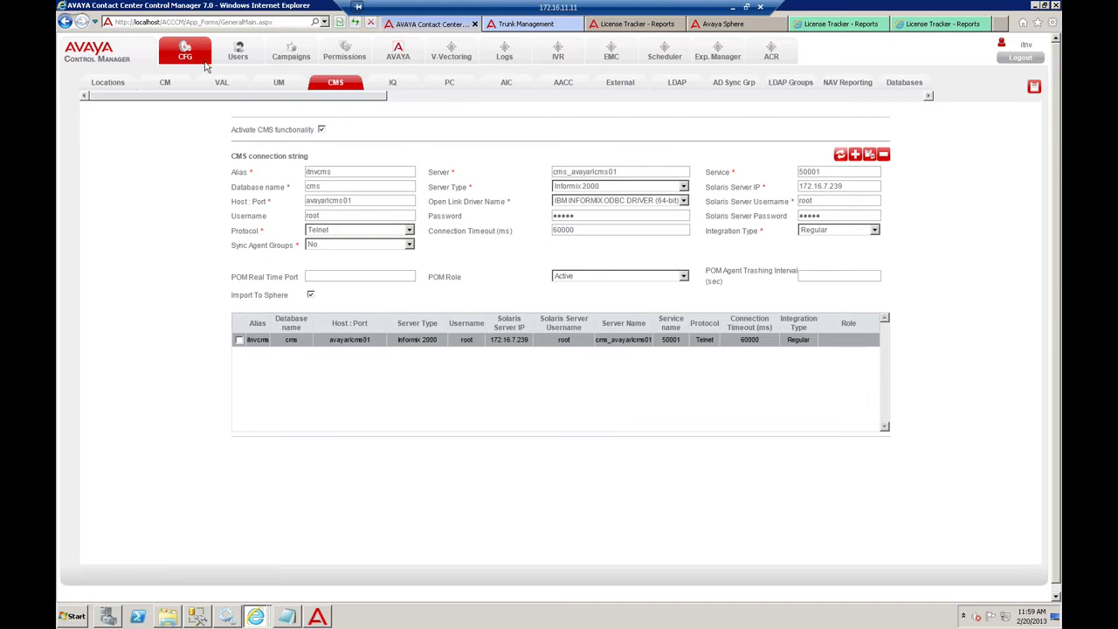
pyautogui.click(335, 83)
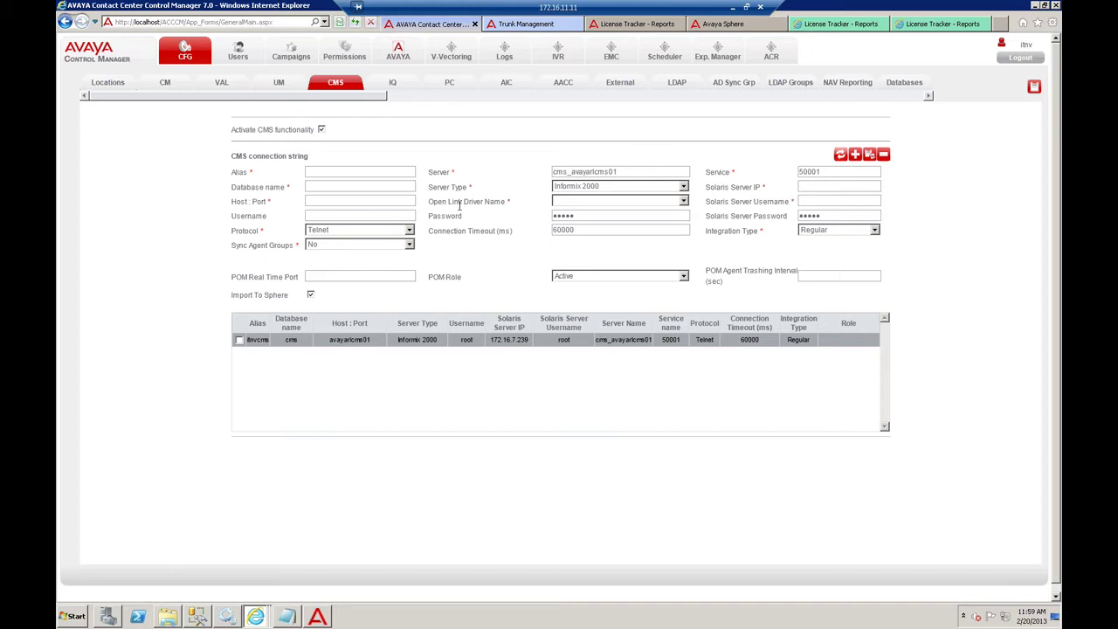
pyautogui.click(611, 25)
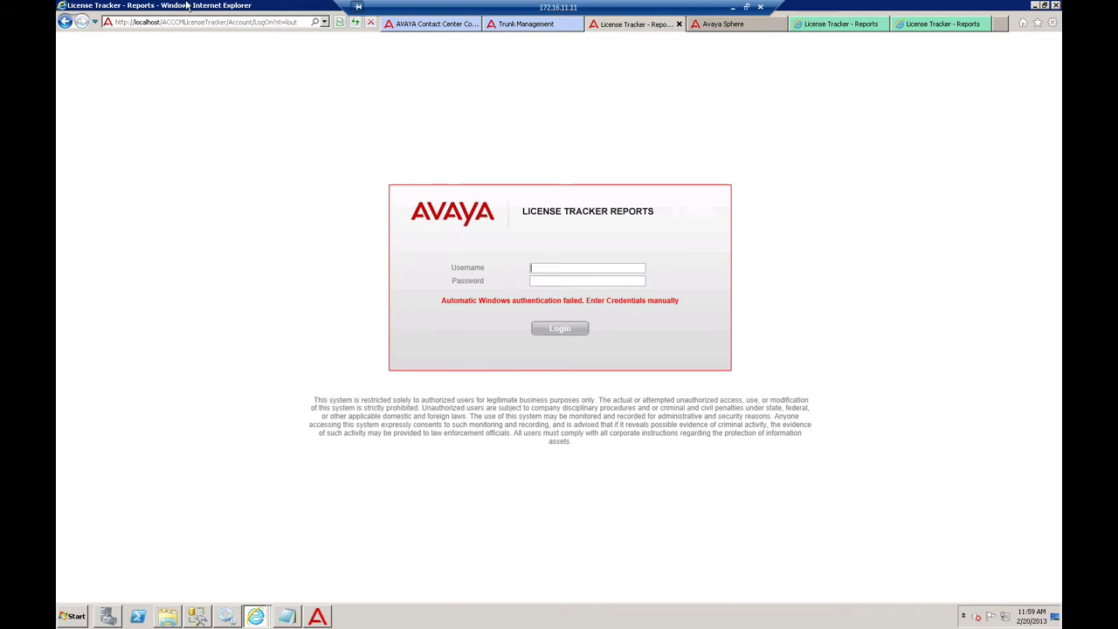
# - Log in to License Tracker Reports with the login username and account password
pyautogui.click(172, 23)
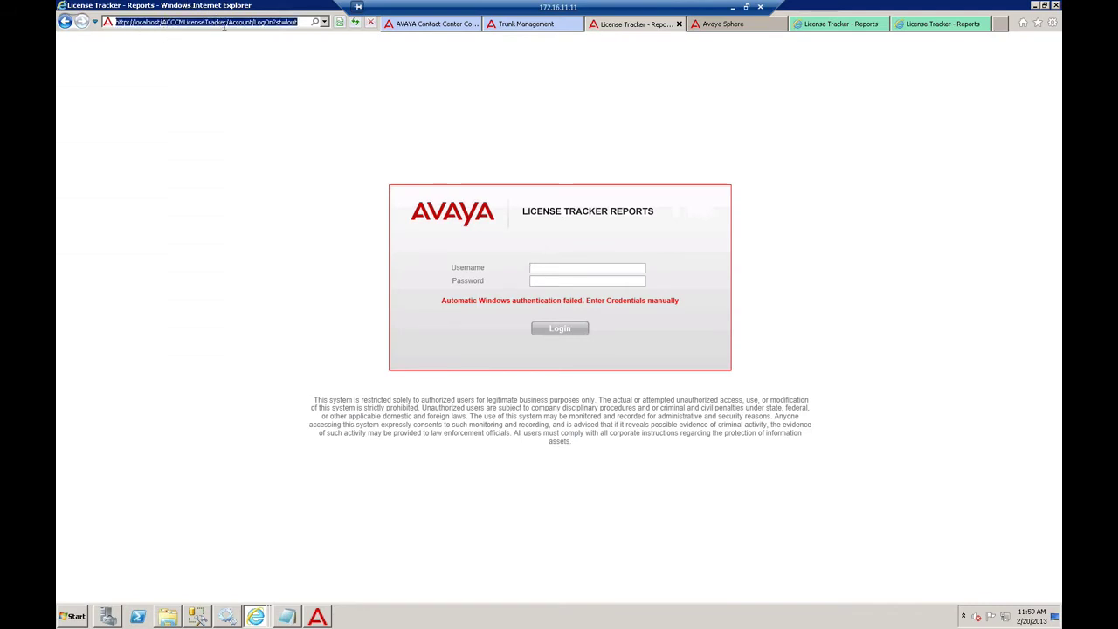
pyautogui.click(196, 130)
pyautogui.click(572, 269)
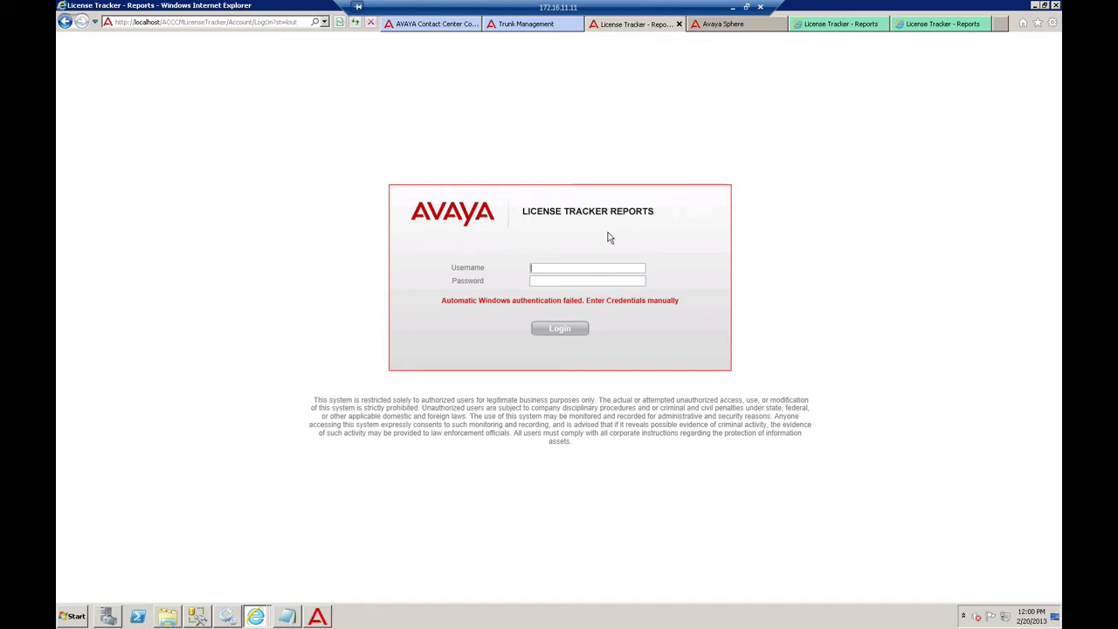
pyautogui.write('itnv')
pyautogui.press('Tab')
pyautogui.write('••••••••')
pyautogui.press('Return')
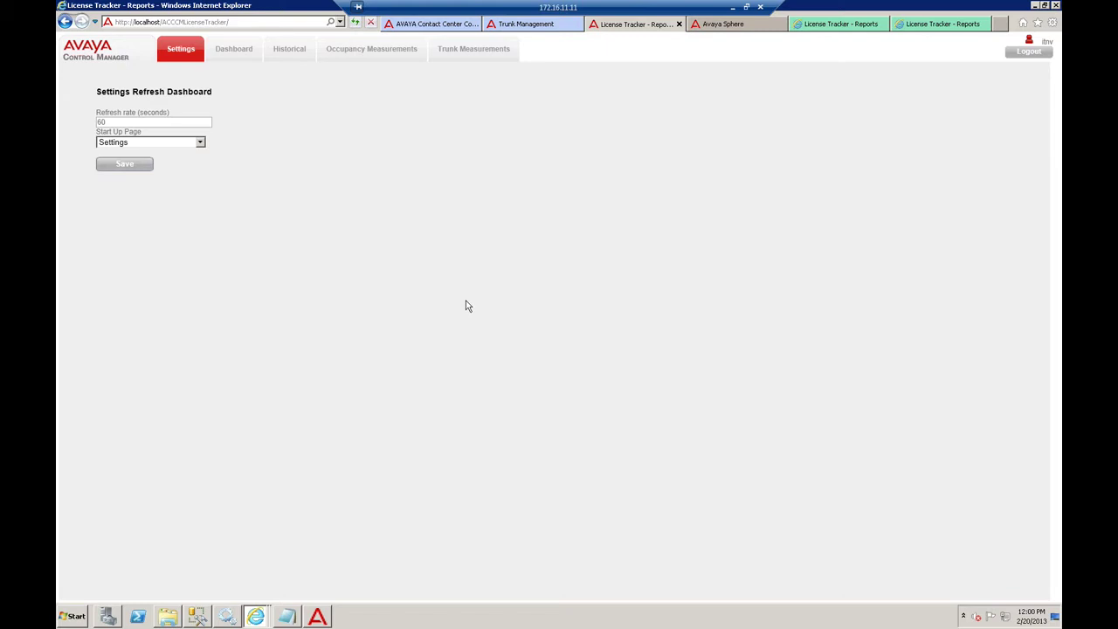
# - Check the 60-second refresh rate and Start Up Page options, then go to the Dashboard
pyautogui.doubleClick(155, 122)
pyautogui.click(175, 143)
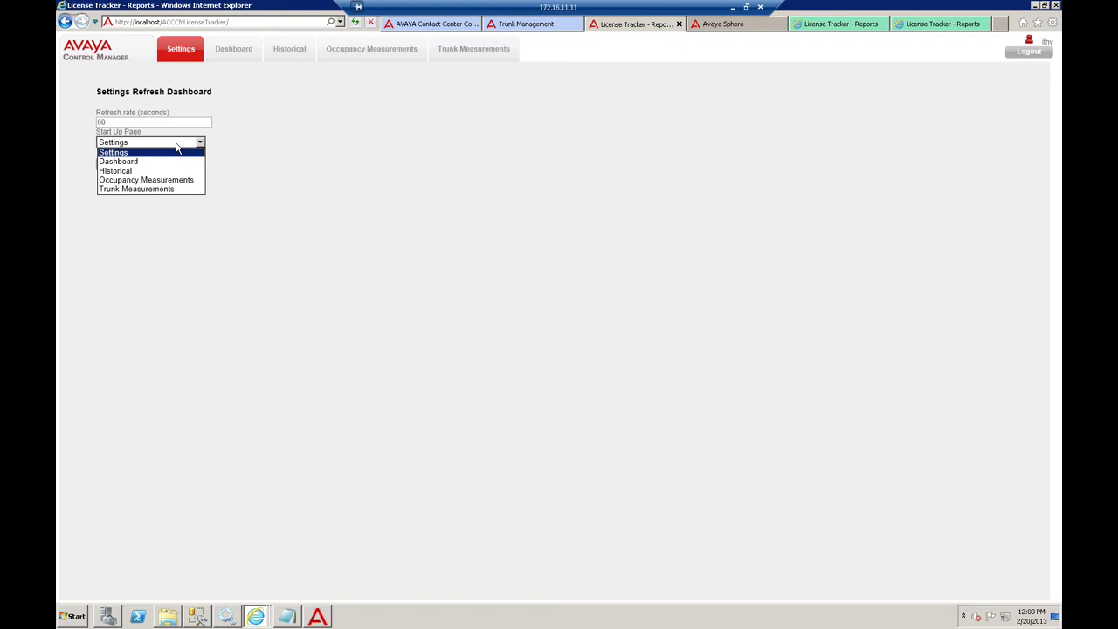
pyautogui.click(233, 48)
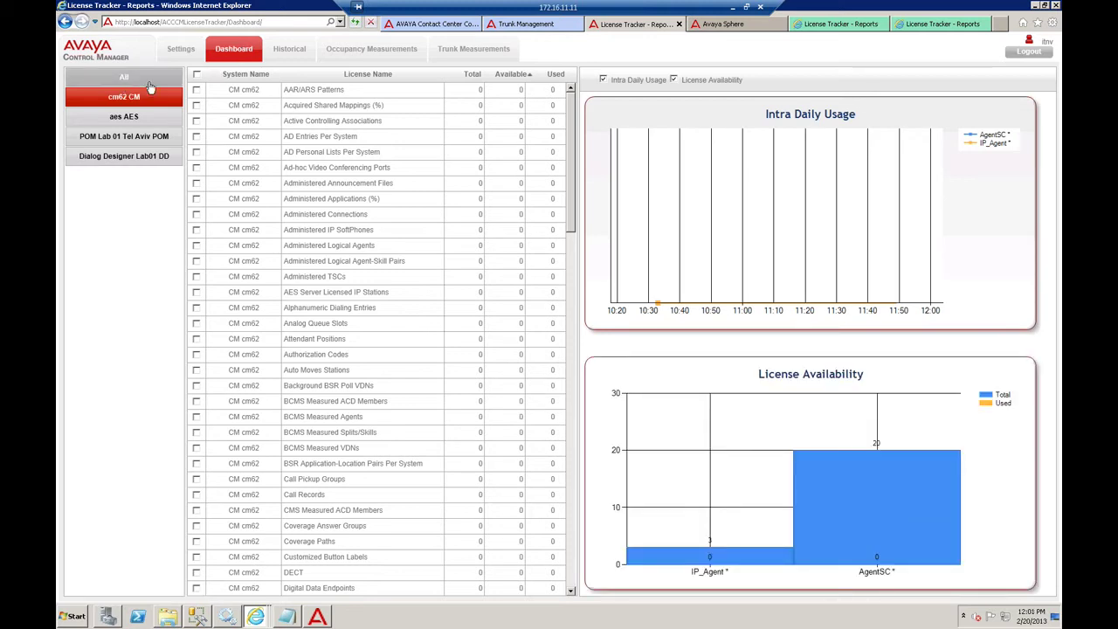
pyautogui.click(432, 24)
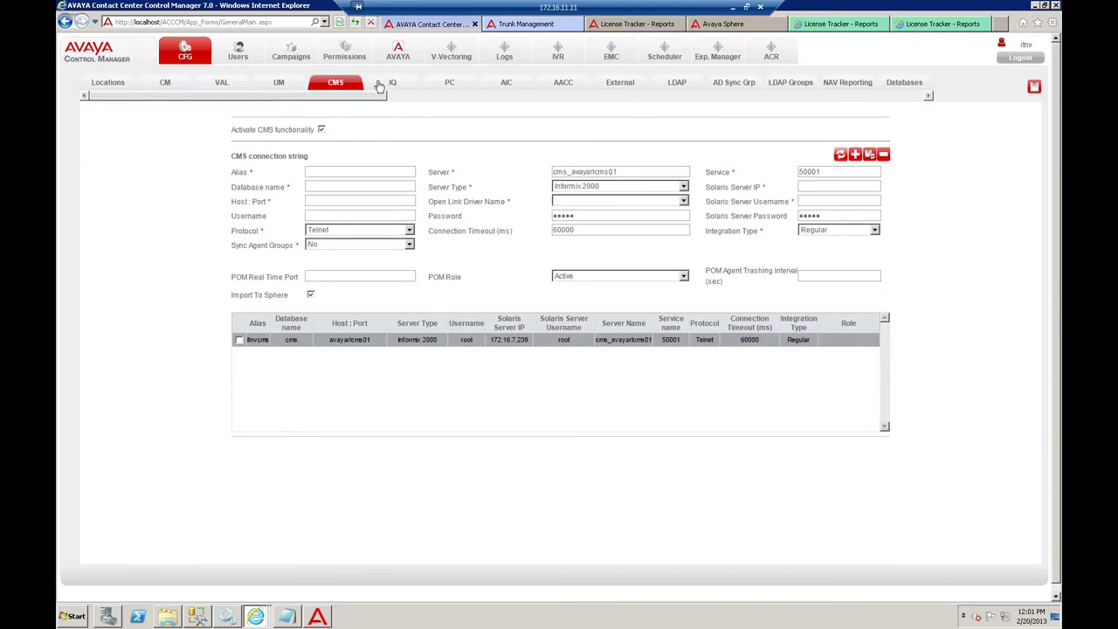
pyautogui.moveTo(296, 96); pyautogui.dragTo(662, 97)
pyautogui.click(669, 83)
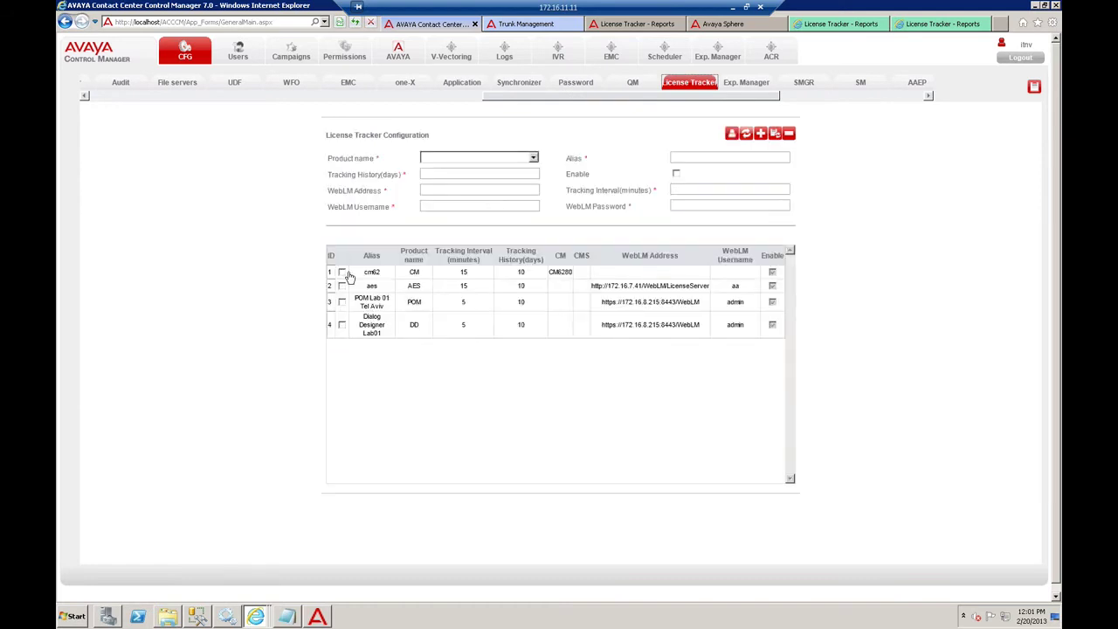
pyautogui.click(604, 26)
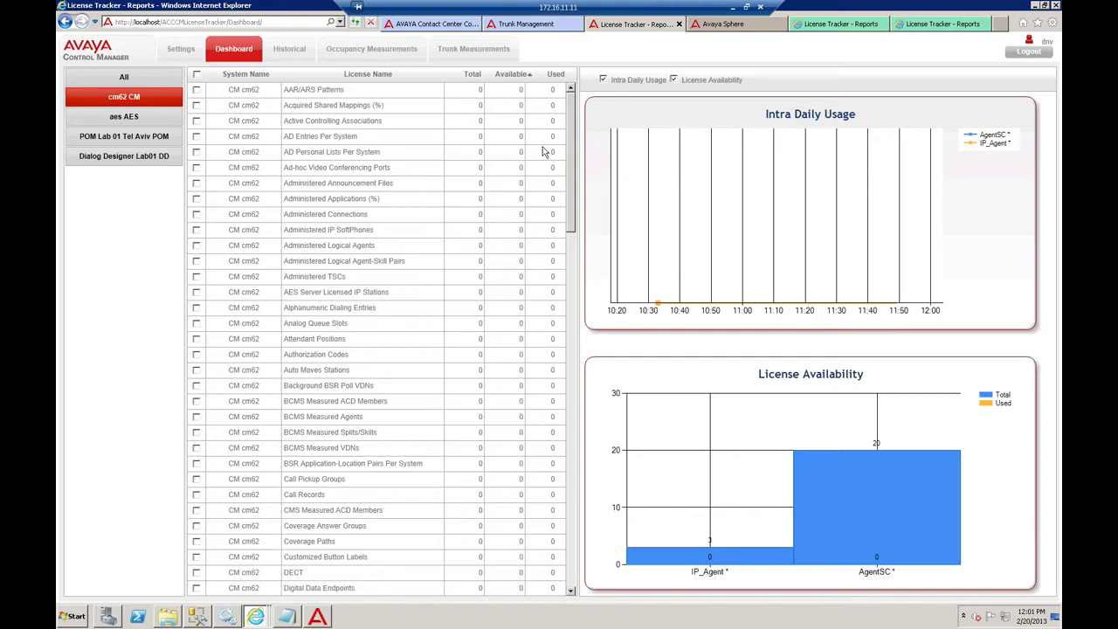
# - Tick IP_Phone for charting, move Intra Daily Usage below License Availability, and rebalance the table and chart widths
pyautogui.moveTo(571, 157); pyautogui.dragTo(569, 534)
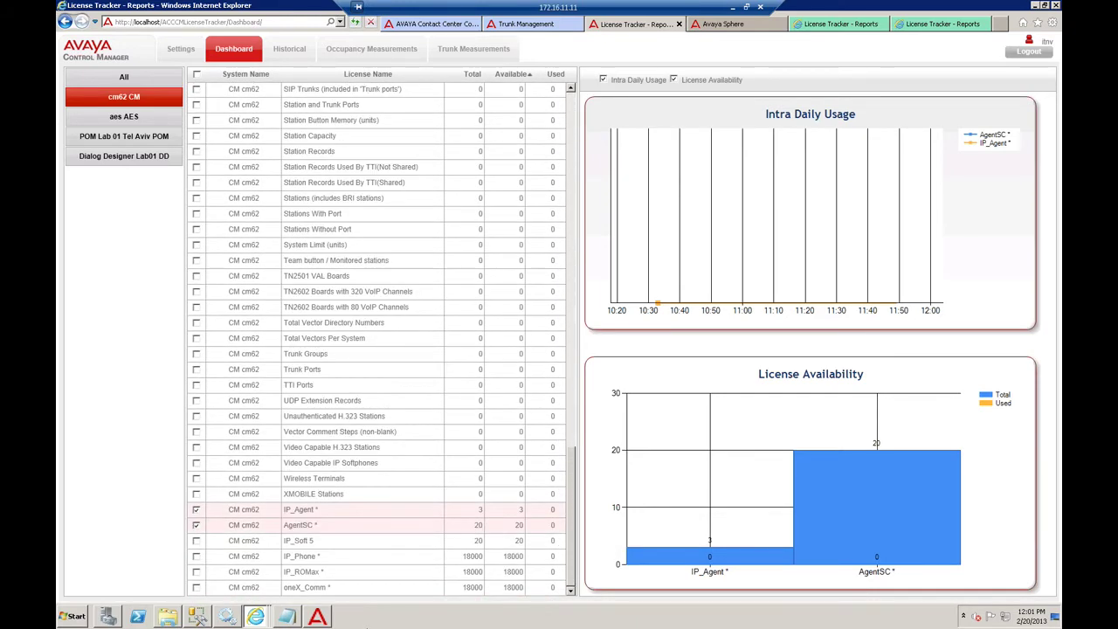
pyautogui.click(196, 555)
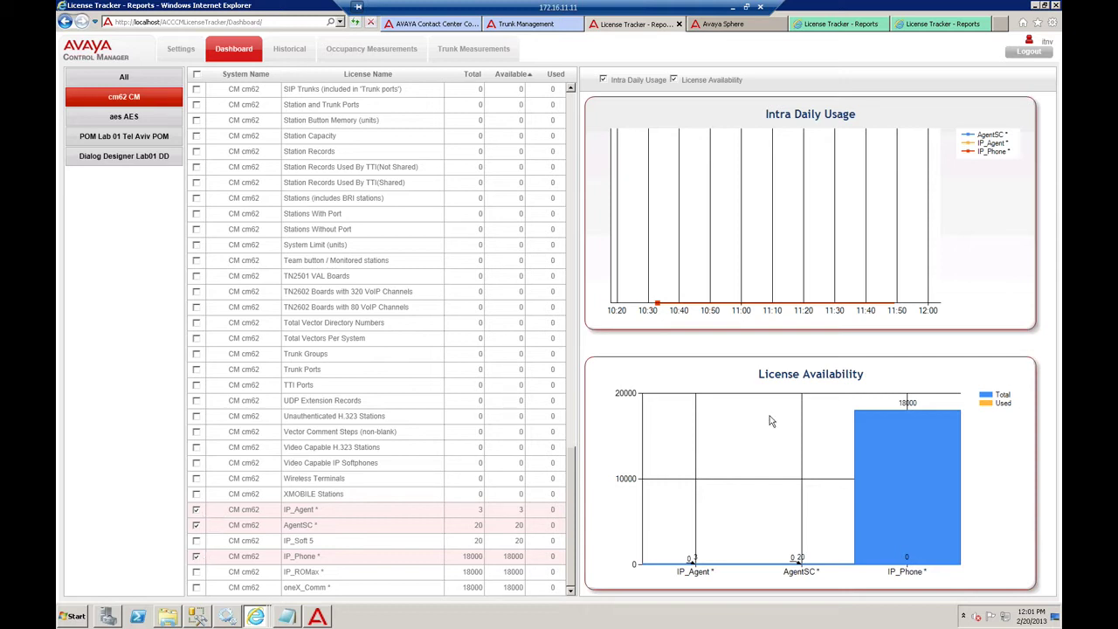
pyautogui.moveTo(718, 323); pyautogui.dragTo(715, 522)
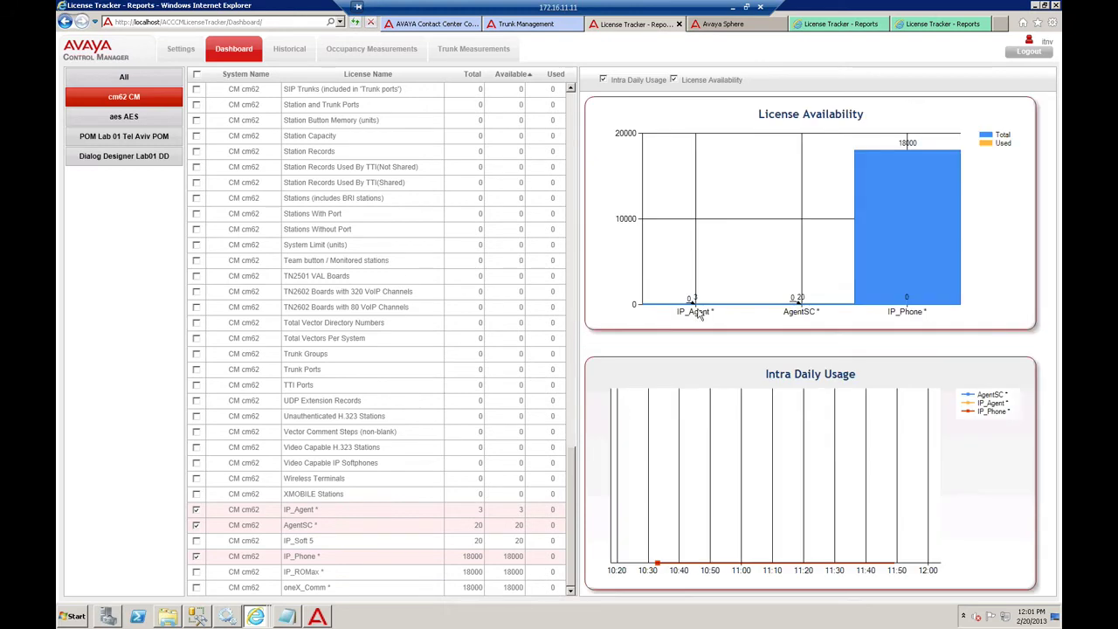
pyautogui.moveTo(581, 332); pyautogui.dragTo(807, 349)
pyautogui.moveTo(684, 338); pyautogui.dragTo(628, 326)
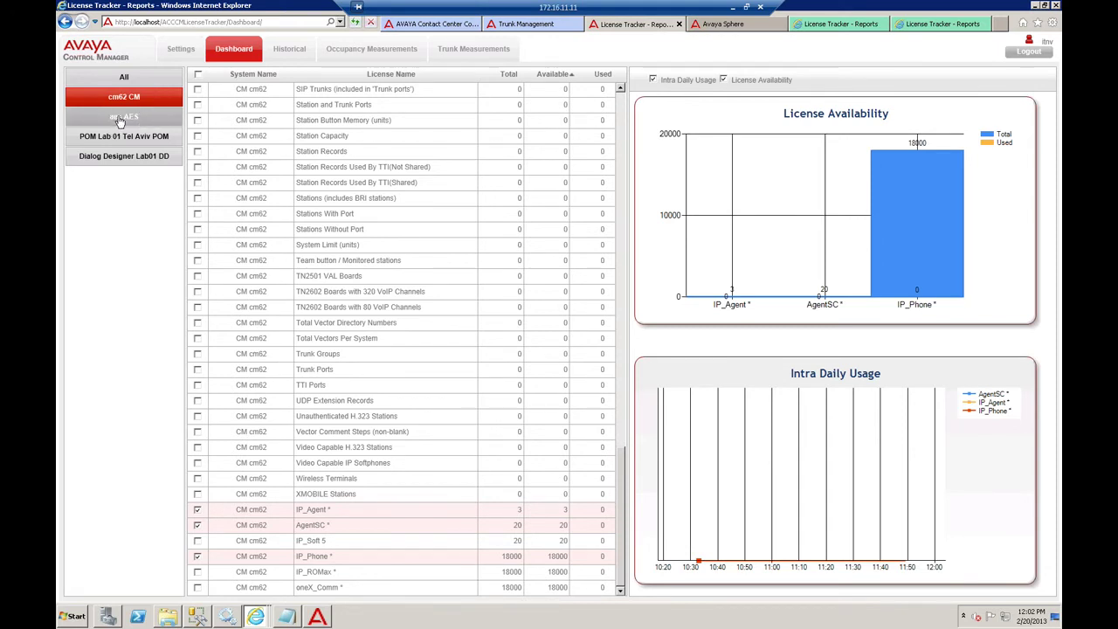
# - Browse the aes AES, POM Lab 01 and Dialog Designer Lab01 DD licenses, ending on cm62 CM
pyautogui.click(119, 120)
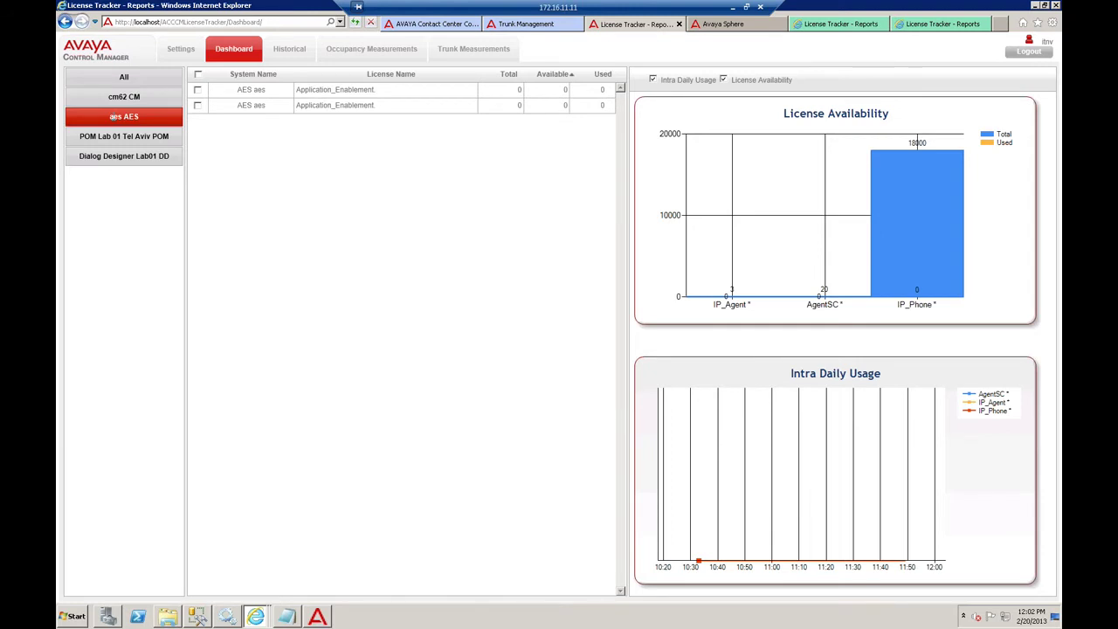
pyautogui.click(120, 139)
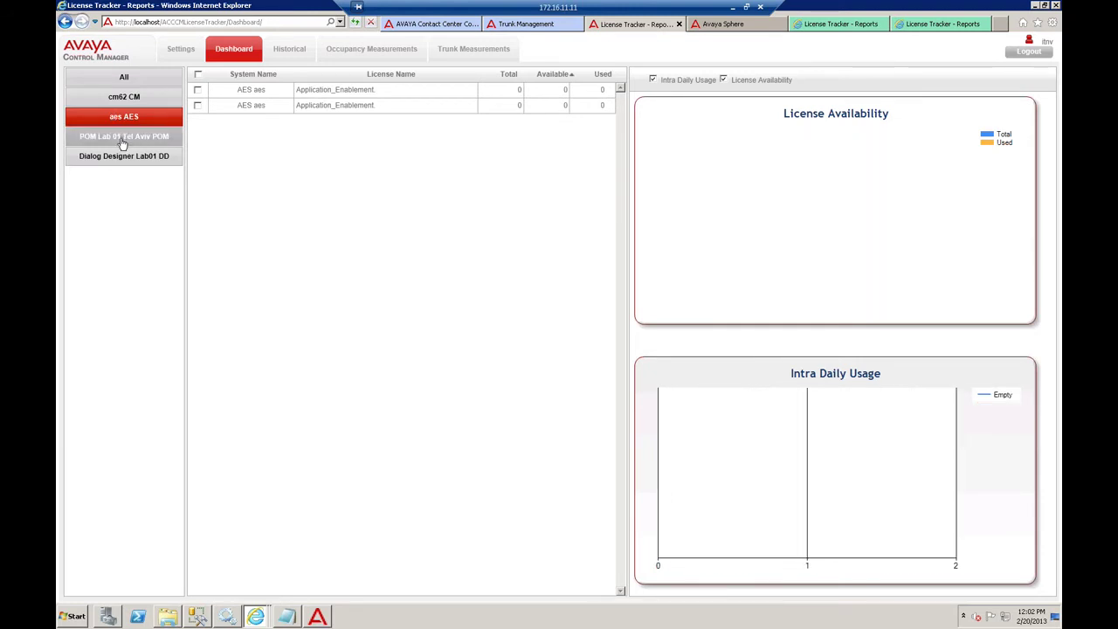
pyautogui.click(125, 136)
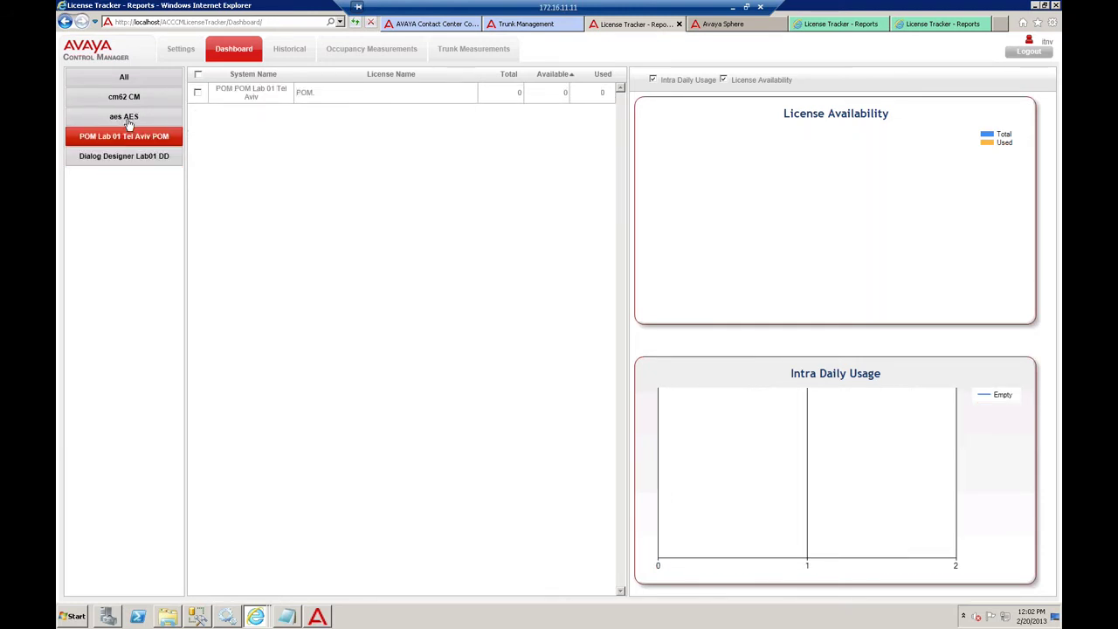
pyautogui.click(120, 116)
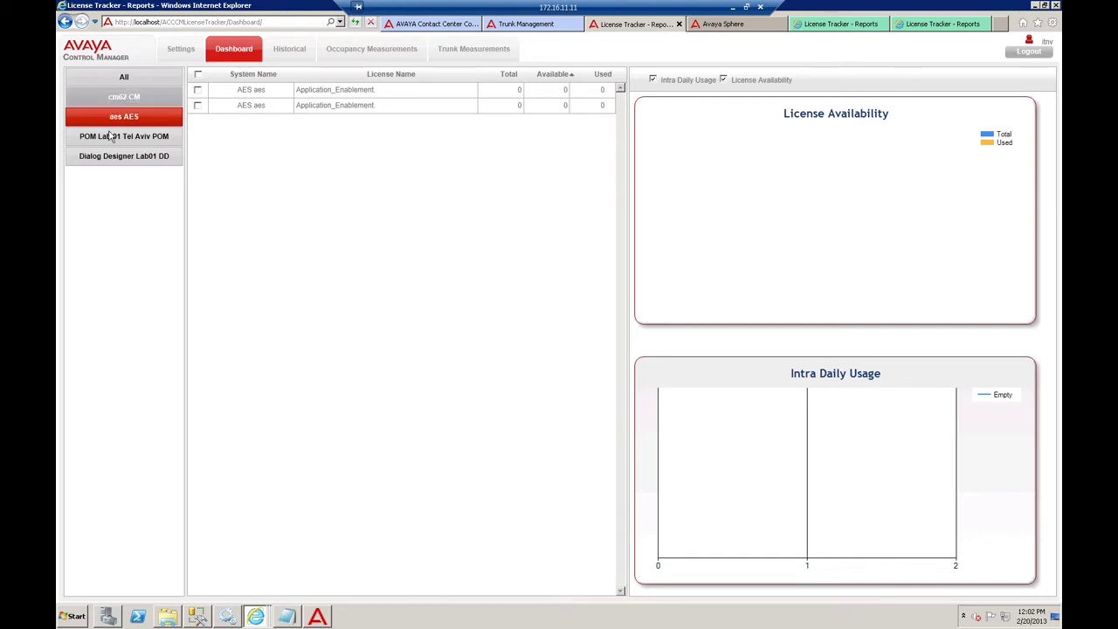
pyautogui.click(124, 140)
pyautogui.click(125, 152)
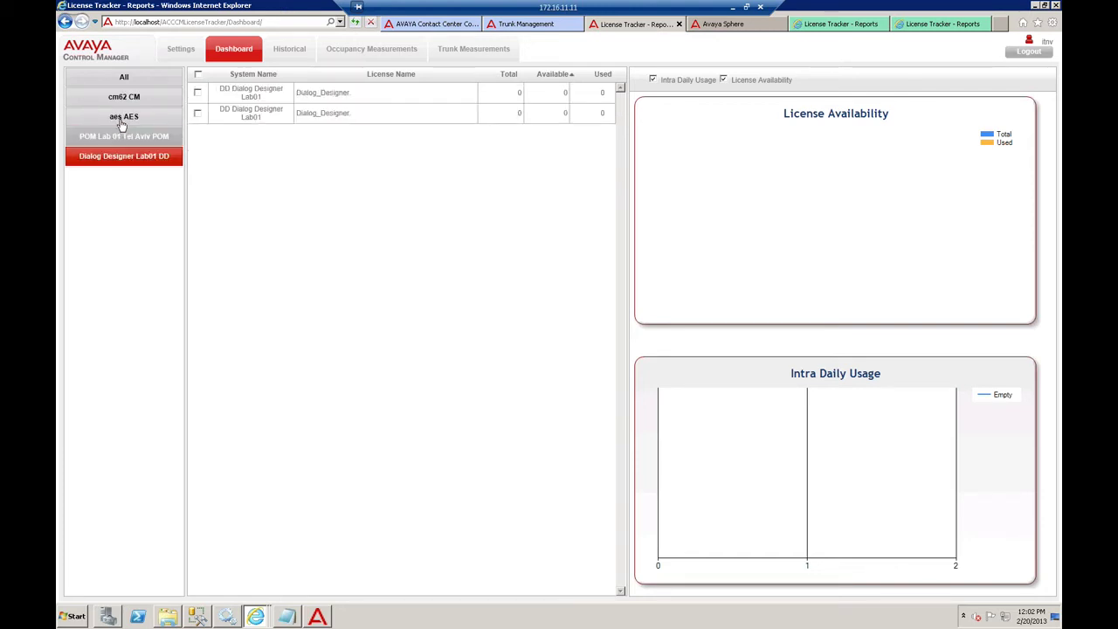
pyautogui.click(122, 119)
pyautogui.click(115, 99)
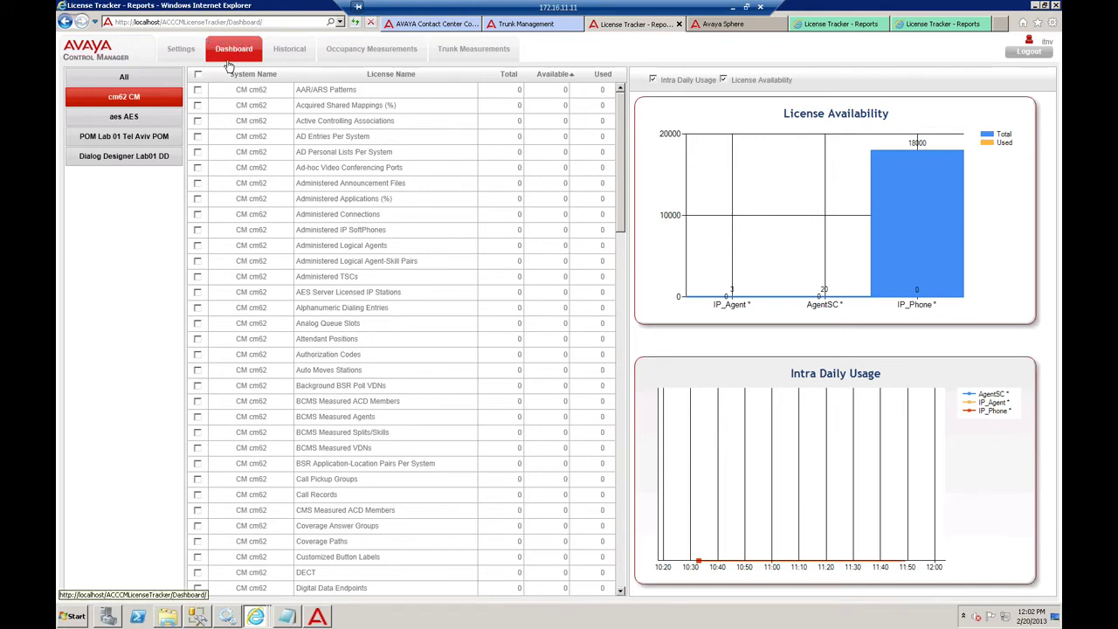
# - Switch to the Historical wizard and choose License from the Report Type list
pyautogui.click(271, 53)
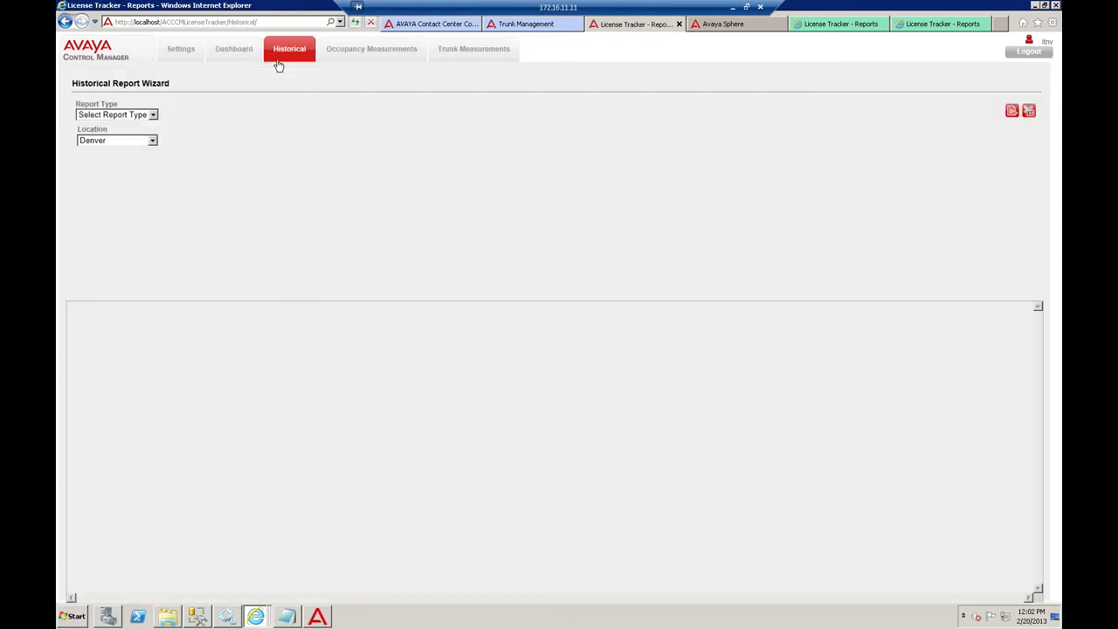
pyautogui.click(152, 115)
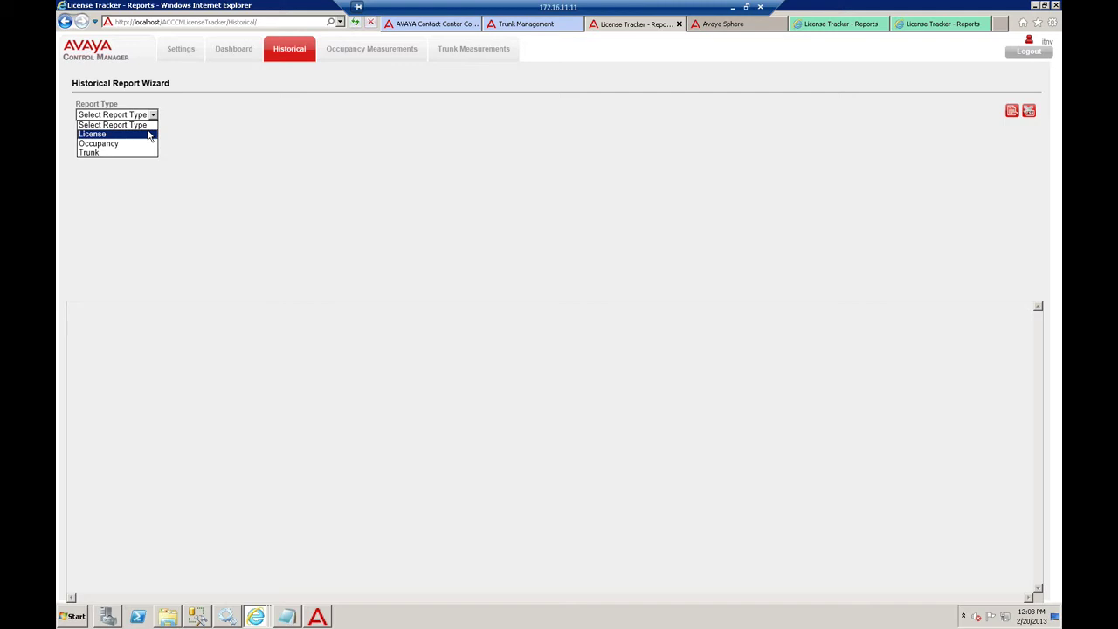
pyautogui.click(150, 134)
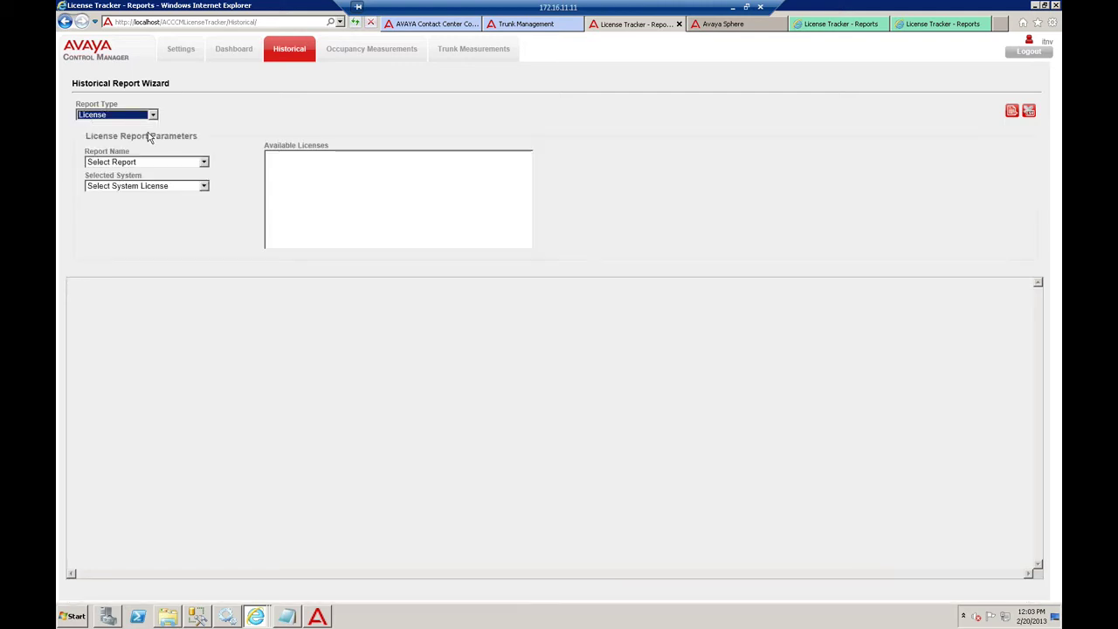
# - Choose the Peak License Usage for Day report for cm62 CM, dated 2/1/2013 to 2/20/2013
pyautogui.click(138, 164)
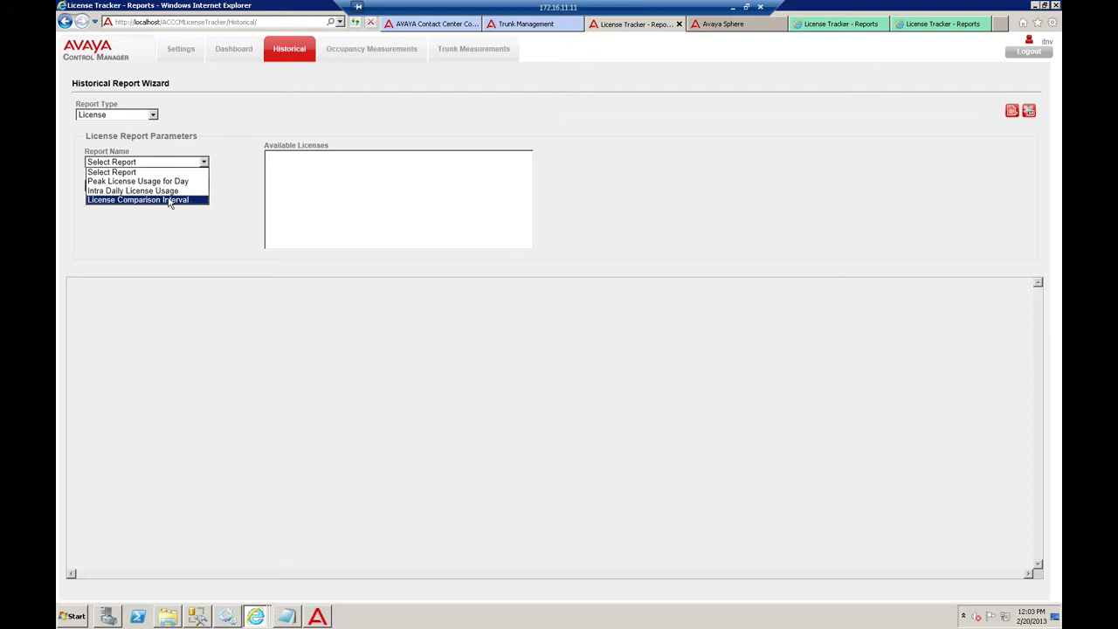
pyautogui.click(138, 181)
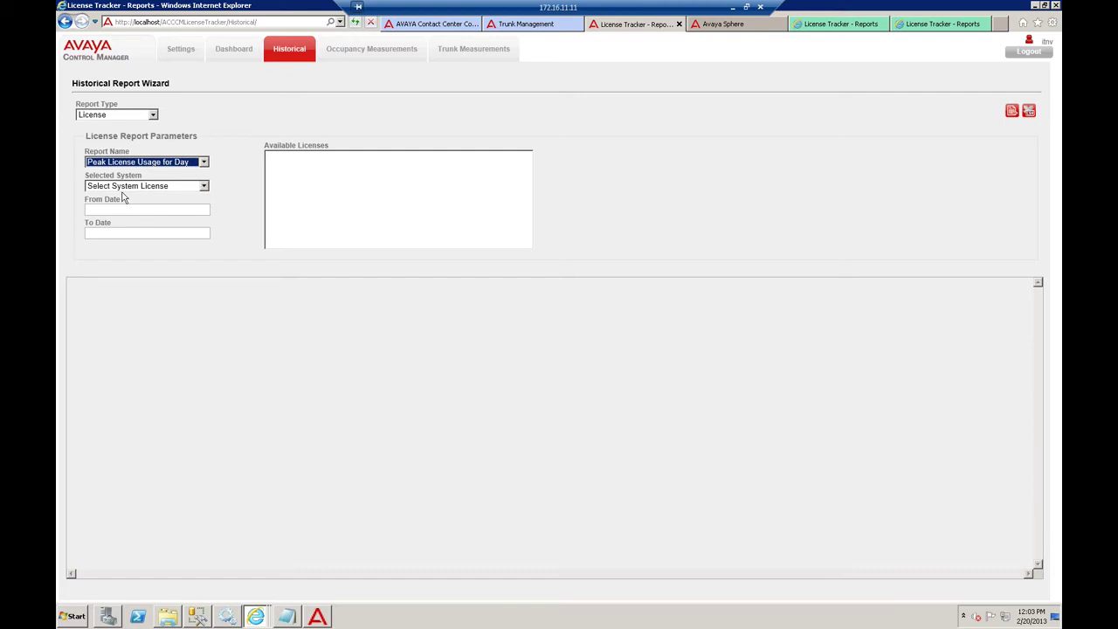
pyautogui.click(133, 186)
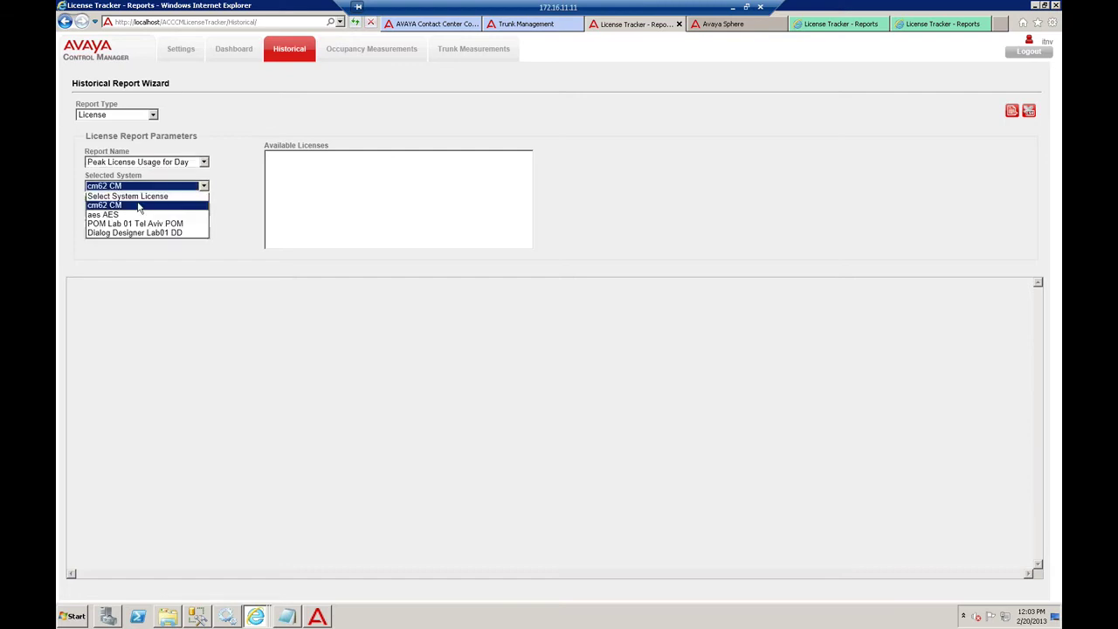
pyautogui.click(138, 206)
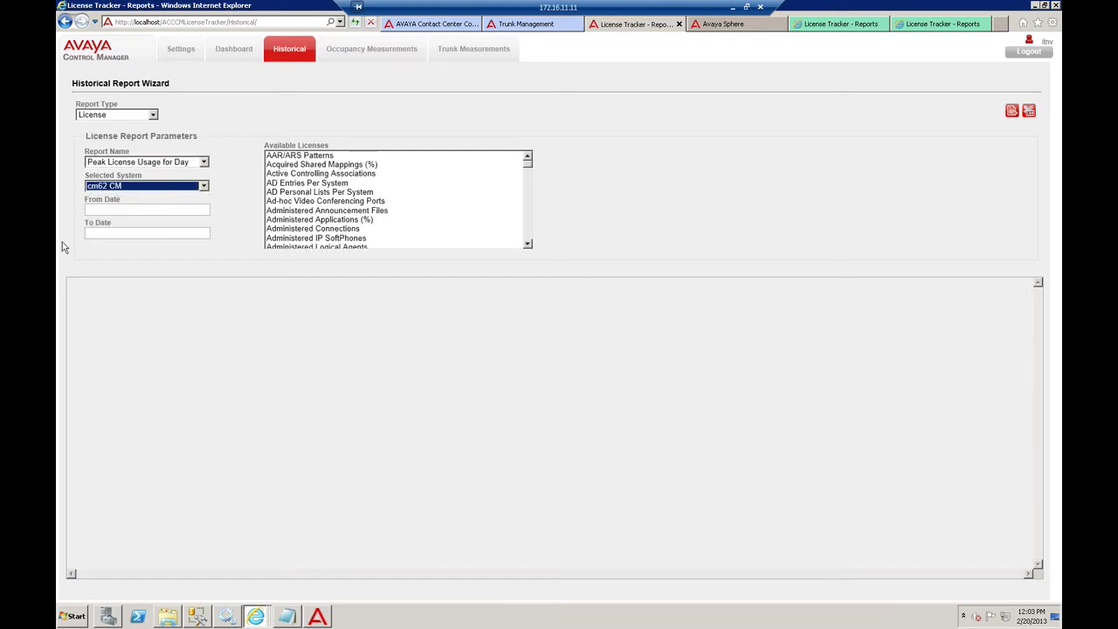
pyautogui.click(100, 210)
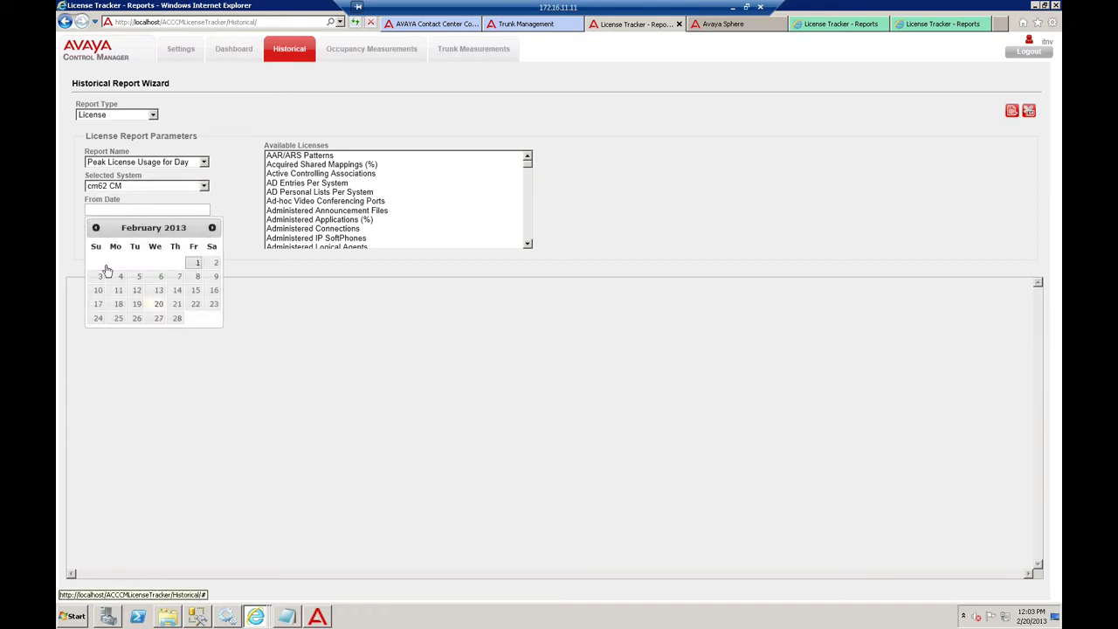
pyautogui.click(193, 264)
pyautogui.click(117, 233)
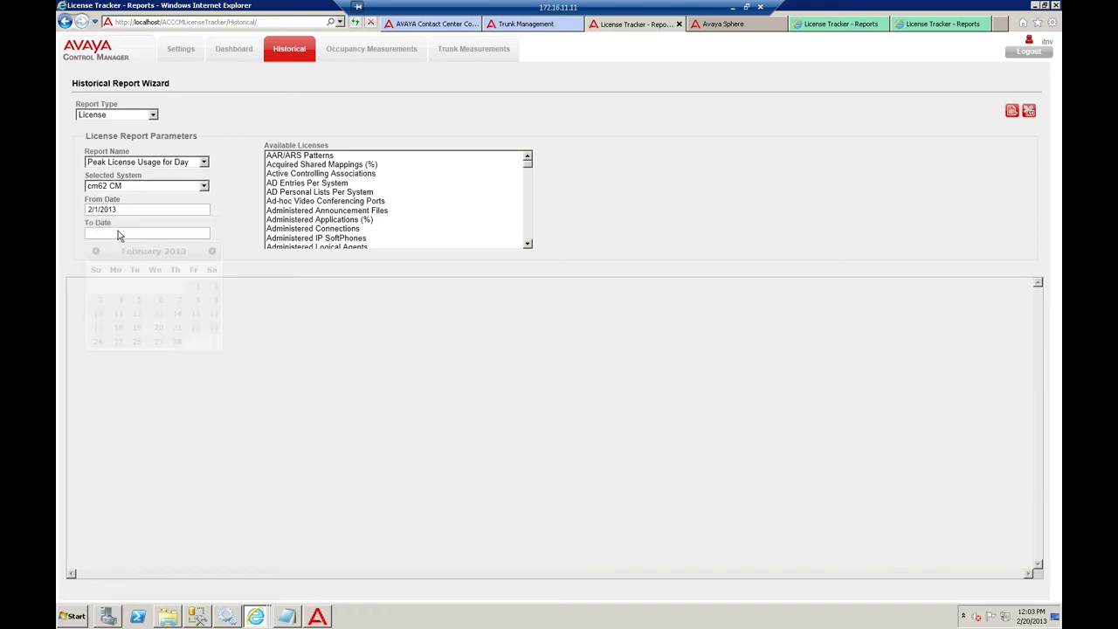
pyautogui.click(158, 328)
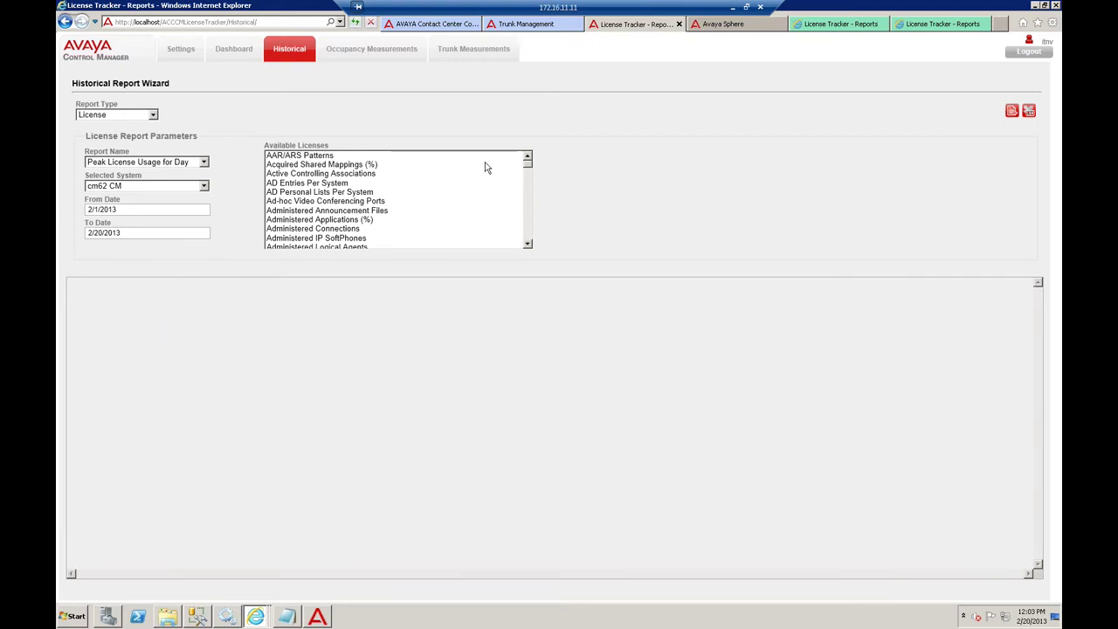
# - Select the Station Capacity and Station and Trunk Ports licenses and run the report
pyautogui.moveTo(527, 164); pyautogui.dragTo(528, 186)
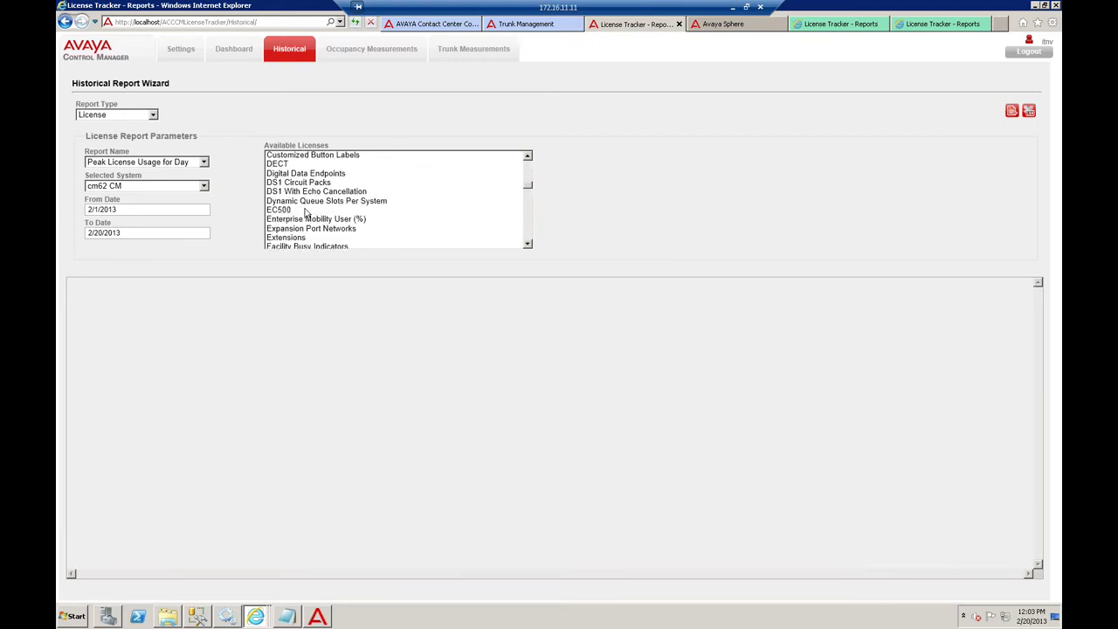
pyautogui.click(304, 212)
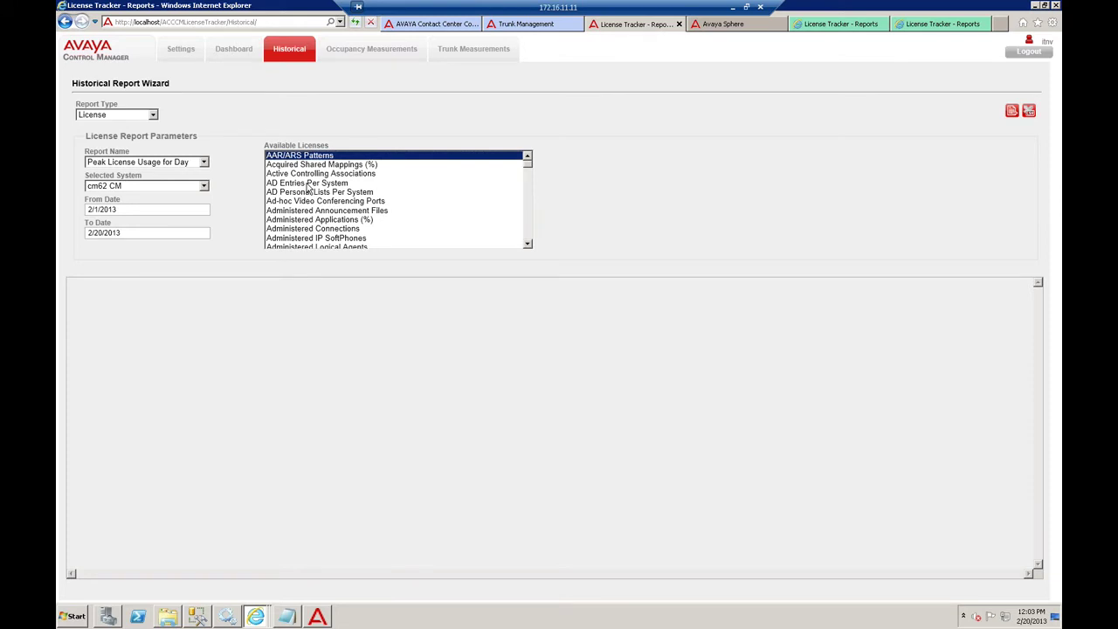
pyautogui.press('s')
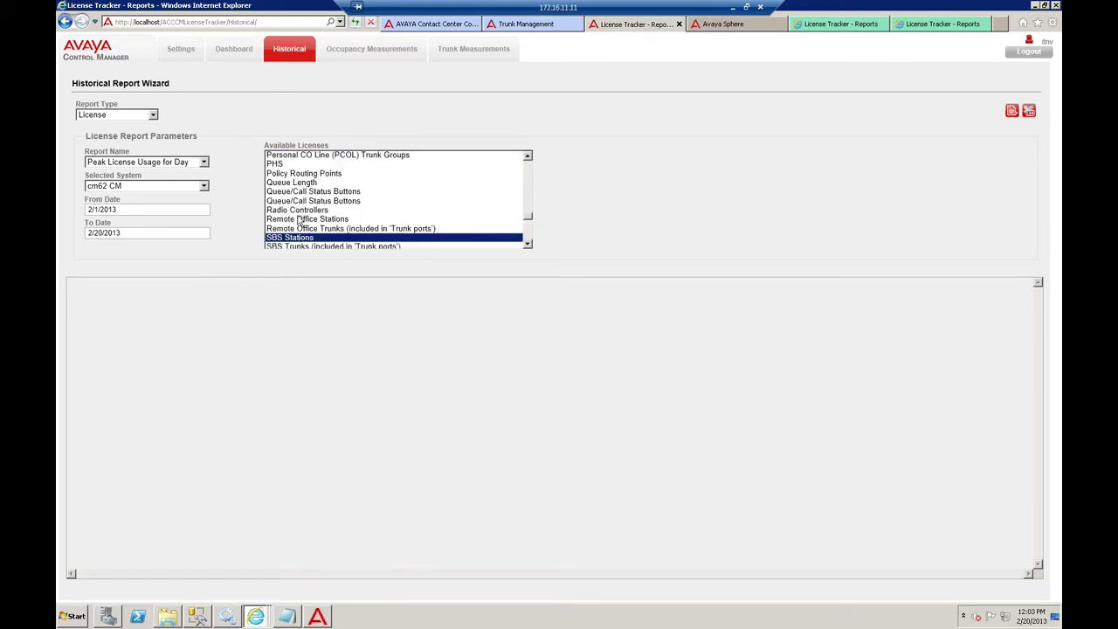
pyautogui.scroll(-3, 306, 227)
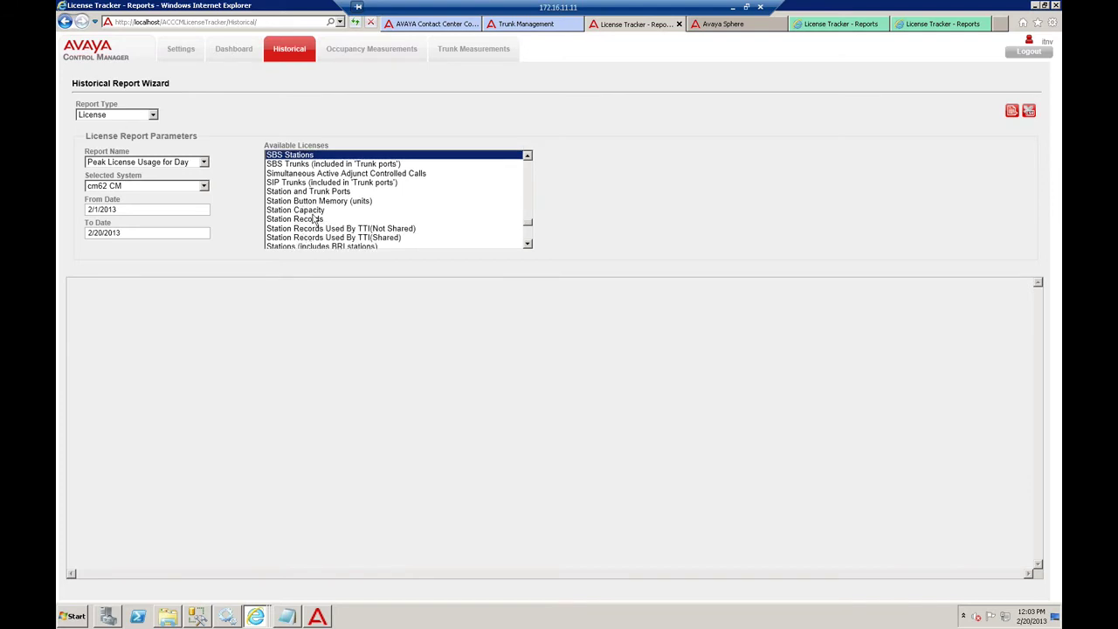
pyautogui.click(314, 212)
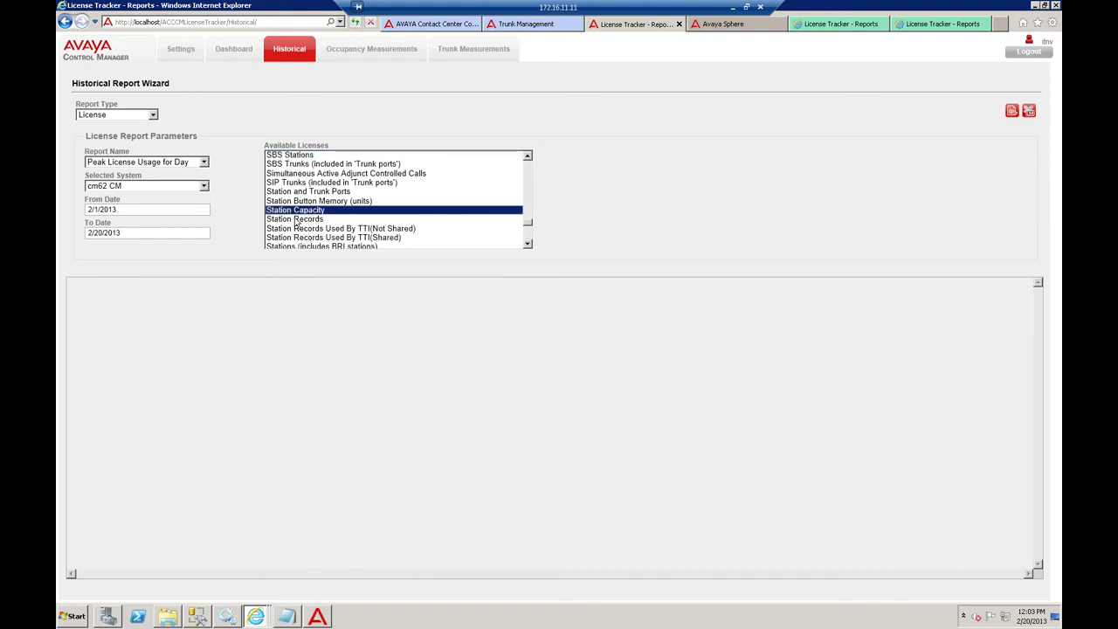
pyautogui.scroll(1, 297, 206)
pyautogui.scroll(-1, 295, 212)
pyautogui.keyDown('ctrl'); pyautogui.click(297, 193); pyautogui.keyUp('ctrl')
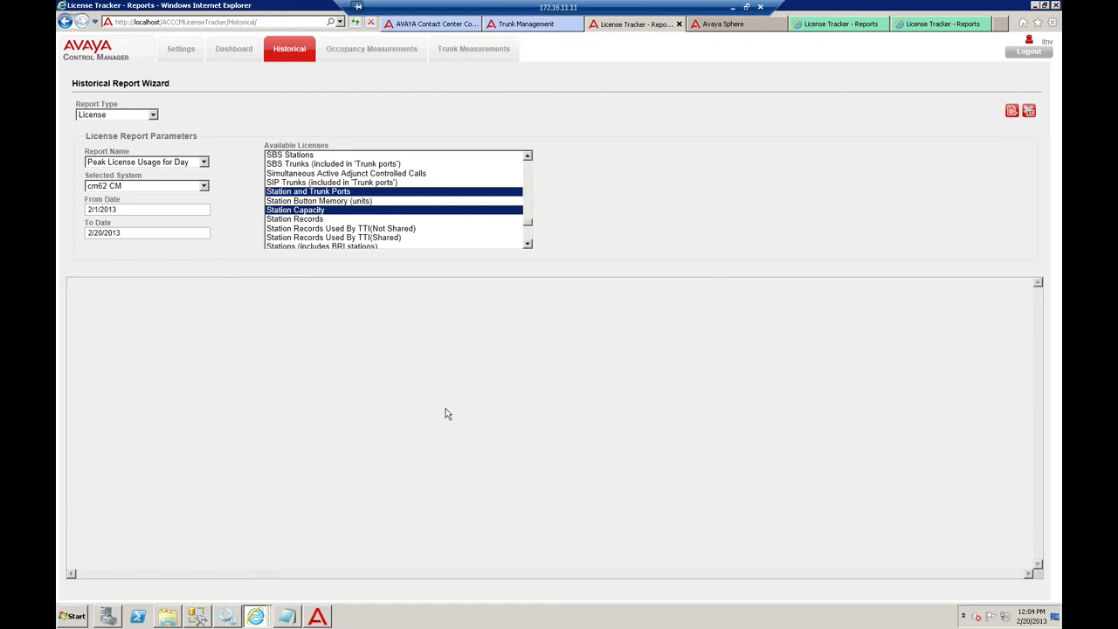
pyautogui.click(1012, 114)
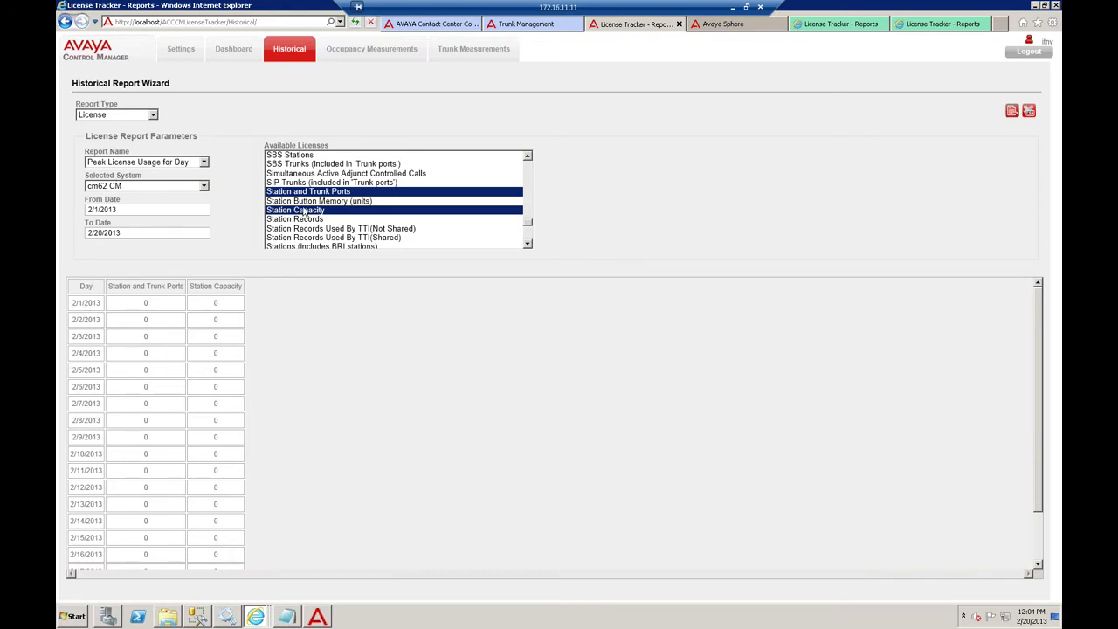
# - Check the 193 peak on 2/20/2013 in the results and export the report as CSV
pyautogui.scroll(-3, 127, 466)
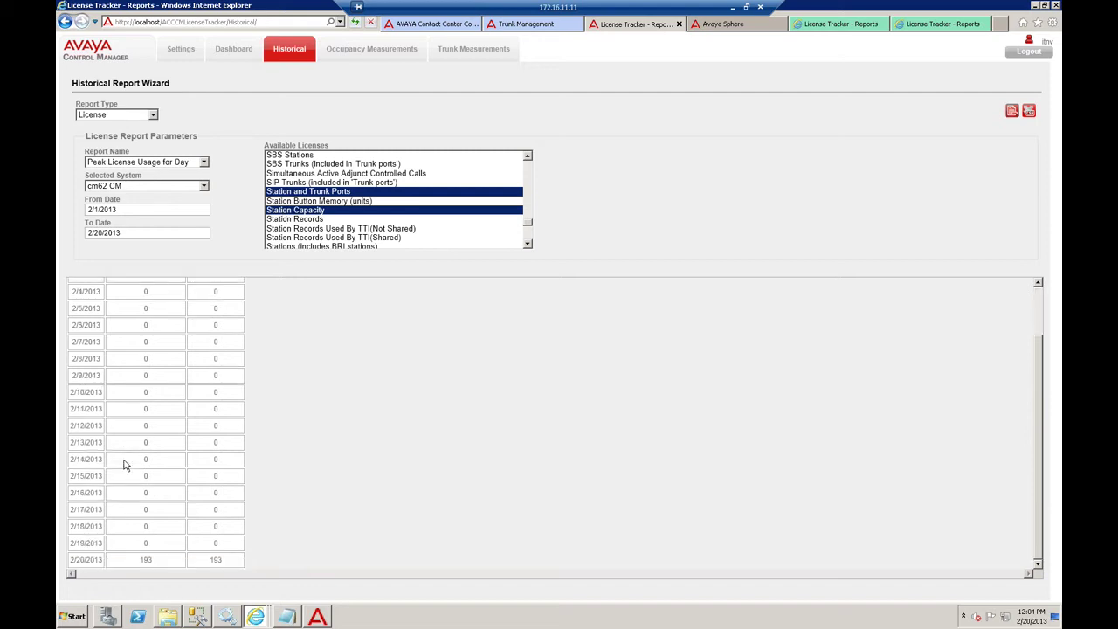
pyautogui.doubleClick(99, 561)
pyautogui.doubleClick(150, 562)
pyautogui.click(171, 566)
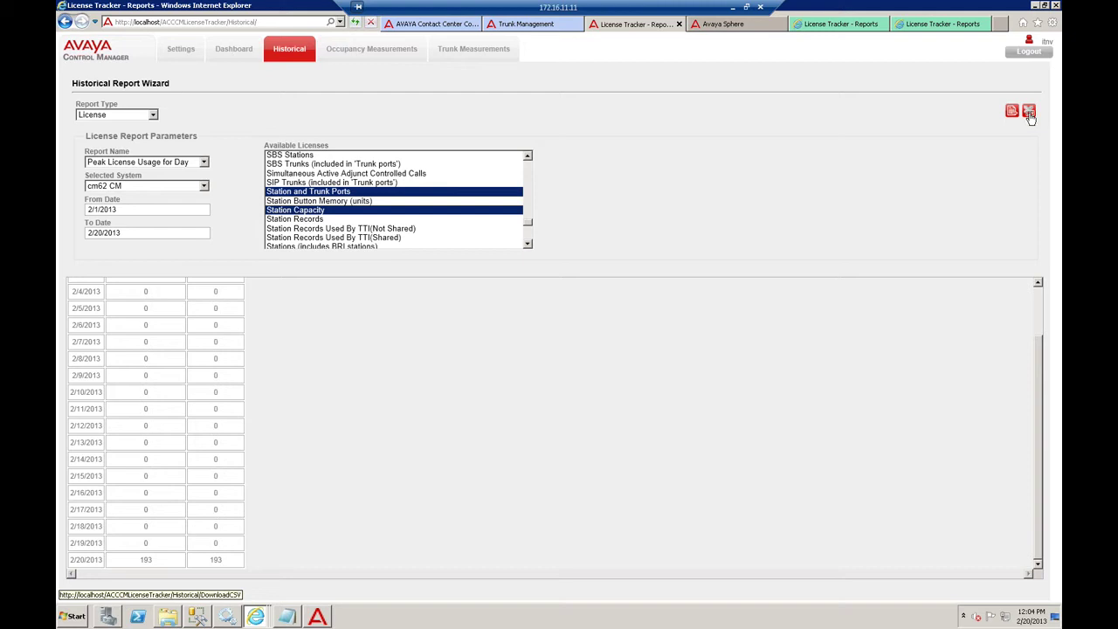
pyautogui.click(1029, 115)
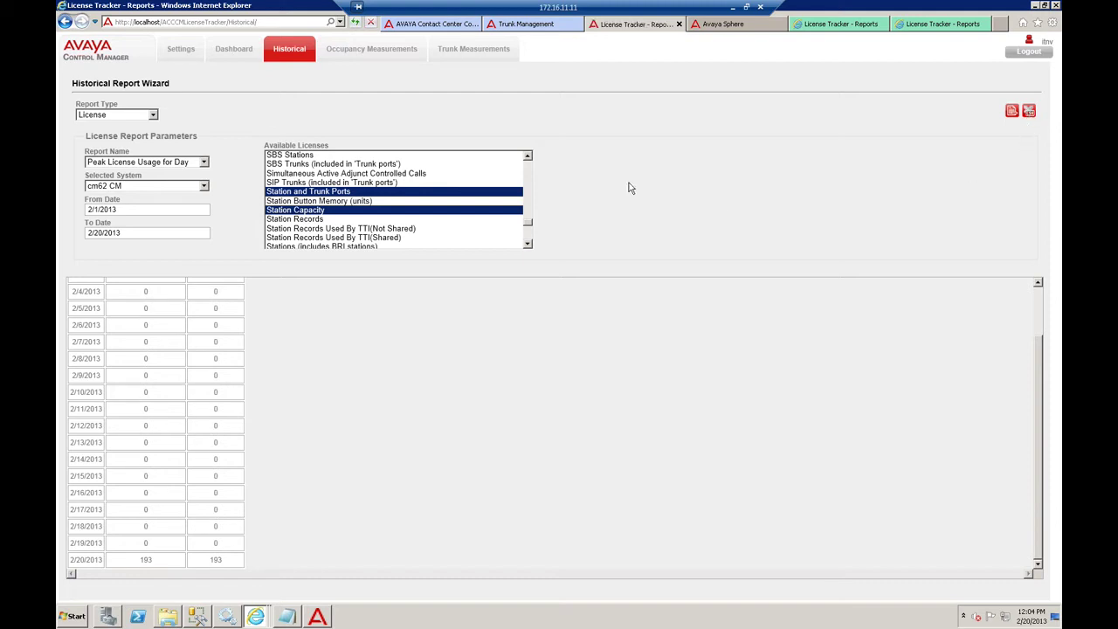
# - Save Peak License Usage for Day.csv, open the Downloads folder, and open the file in Notepad
pyautogui.click(752, 588)
pyautogui.click(734, 590)
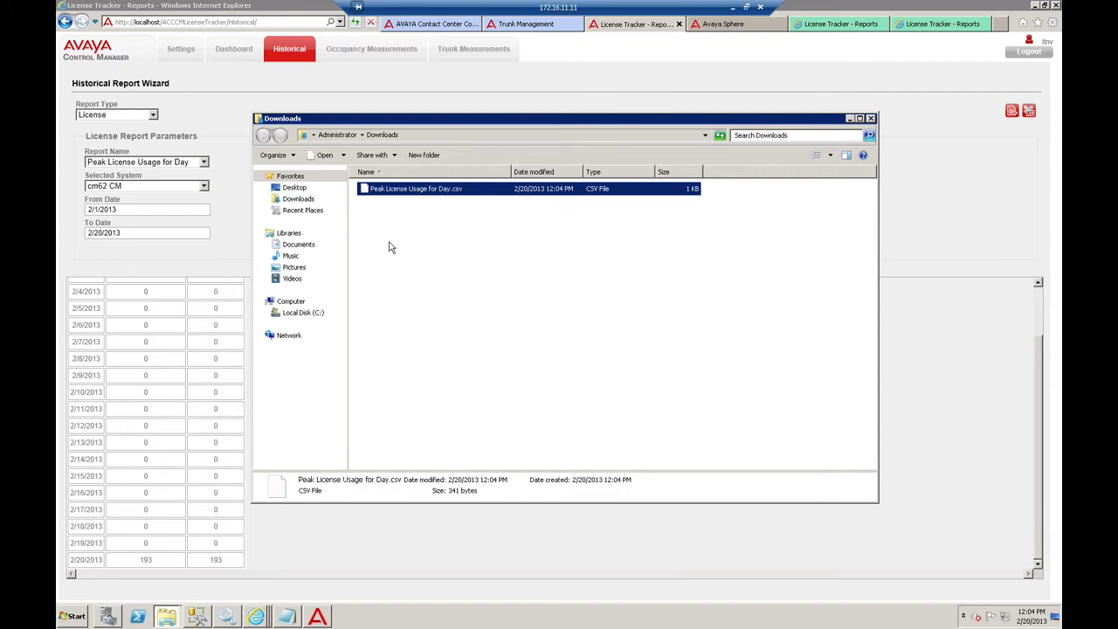
pyautogui.click(458, 250)
pyautogui.rightClick(432, 187)
pyautogui.click(398, 192)
pyautogui.rightClick(404, 192)
pyautogui.click(417, 218)
# - Review the CSV contents, then close Notepad and the Downloads window
pyautogui.moveTo(301, 116); pyautogui.dragTo(463, 127)
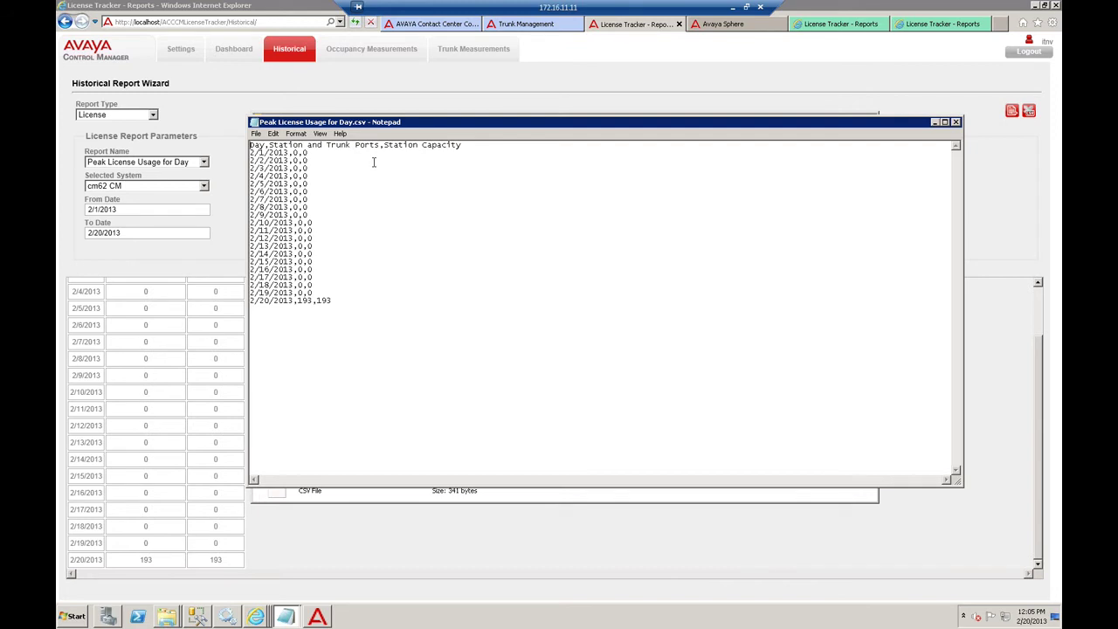
pyautogui.click(957, 122)
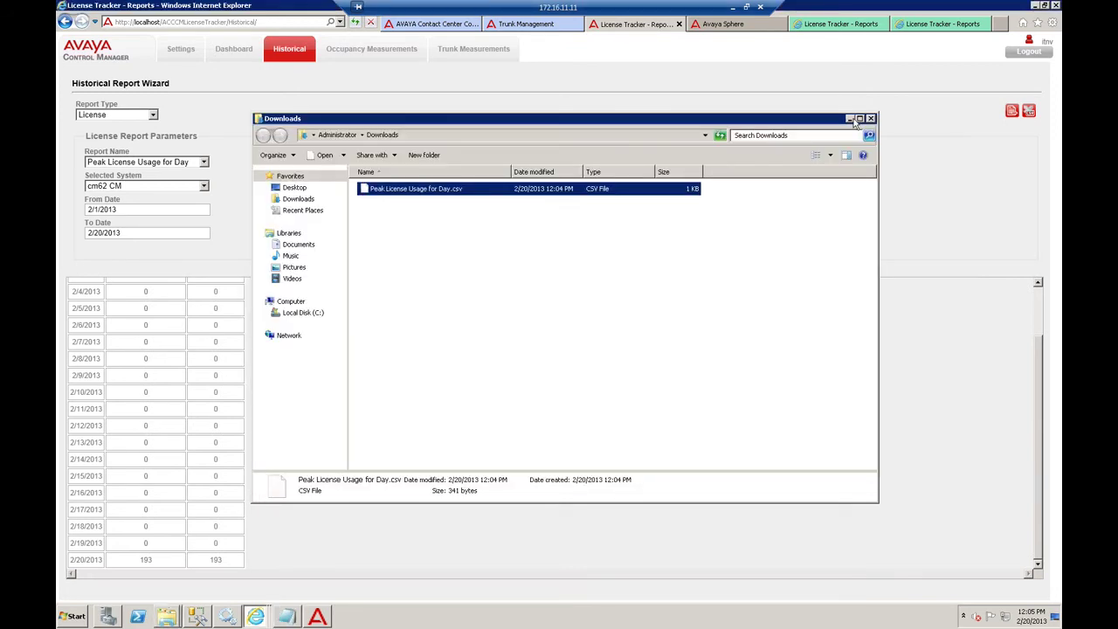
pyautogui.click(851, 119)
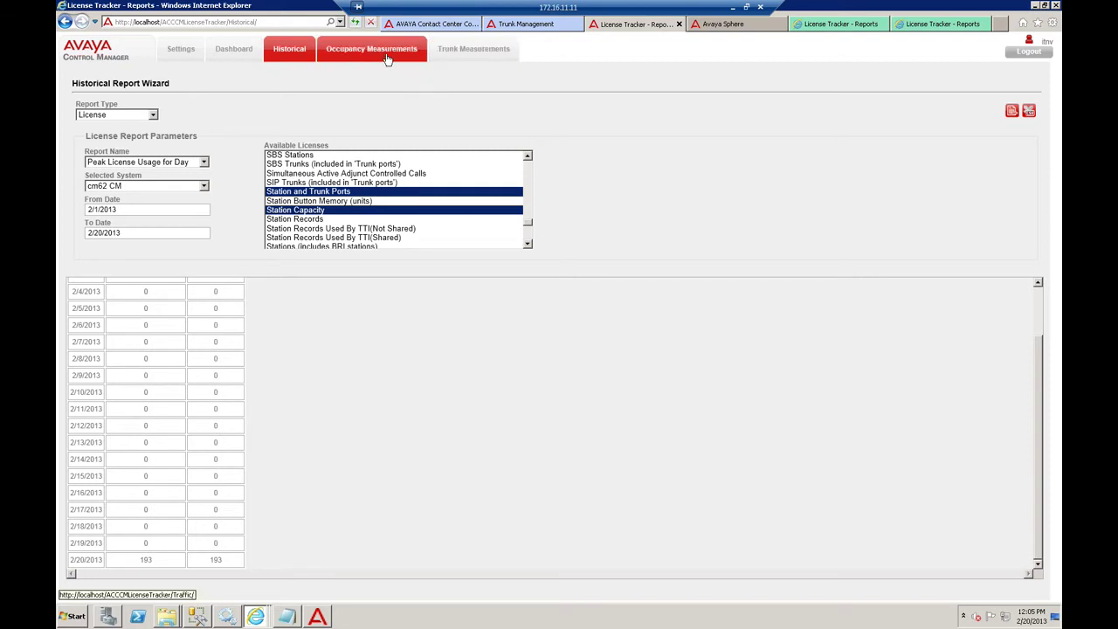
# - Show Miami's occupancy data for all hours and scroll the table back to the top
pyautogui.click(827, 24)
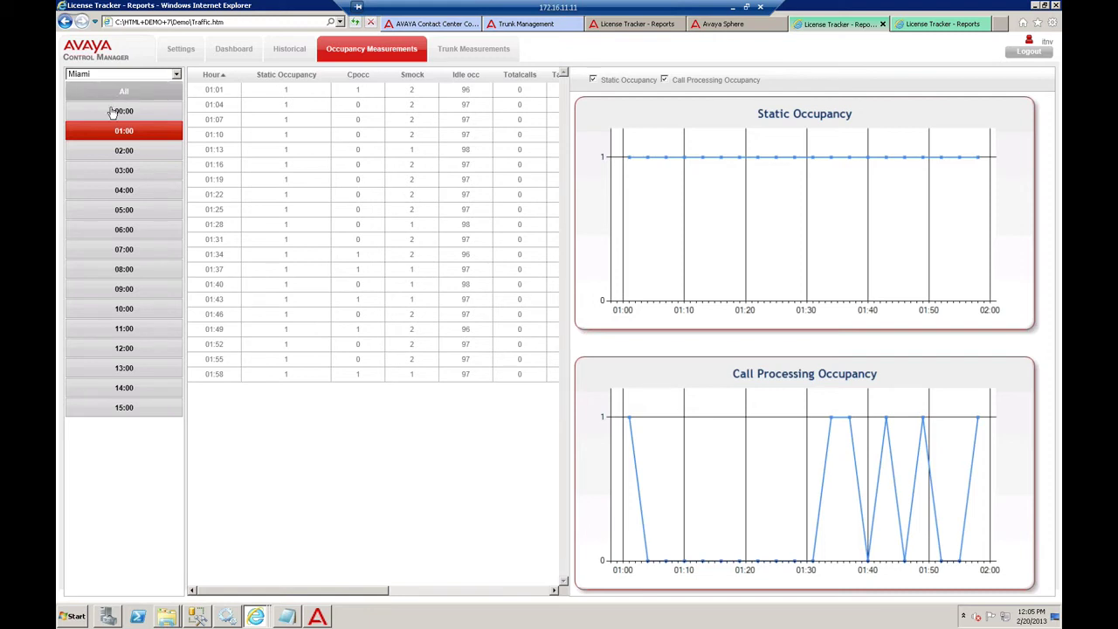
pyautogui.click(87, 94)
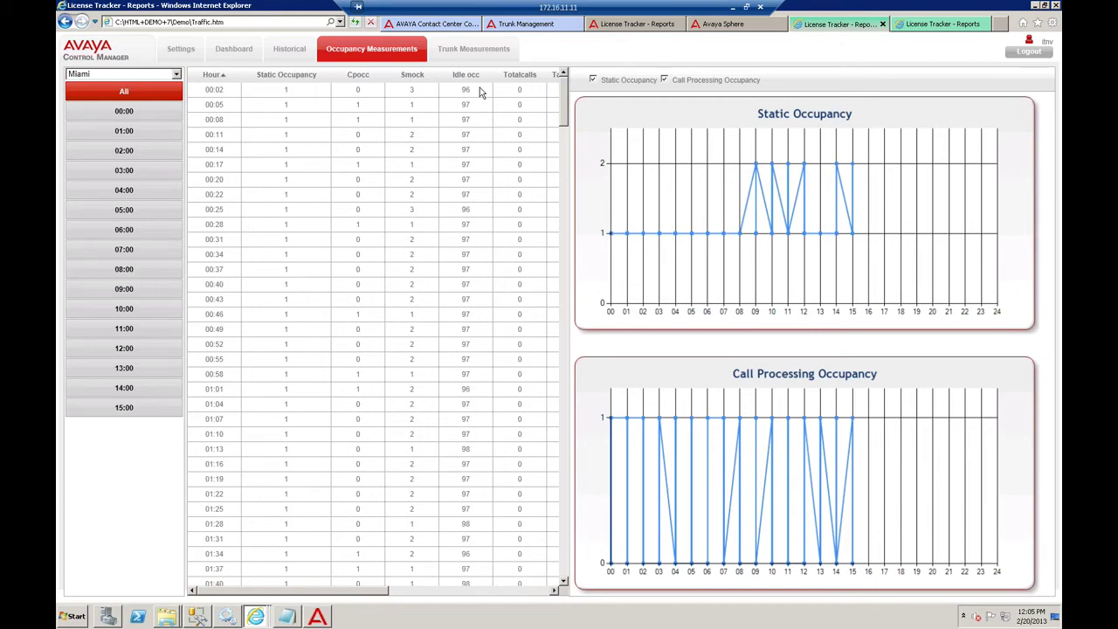
pyautogui.scroll(-5, 565, 123)
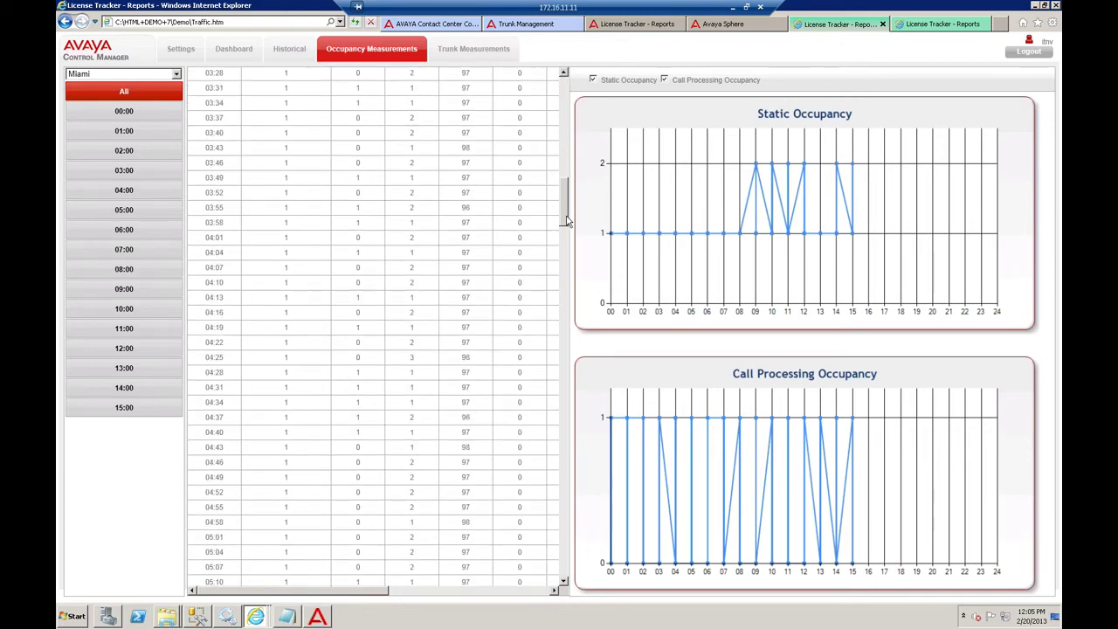
pyautogui.scroll(1, 568, 137)
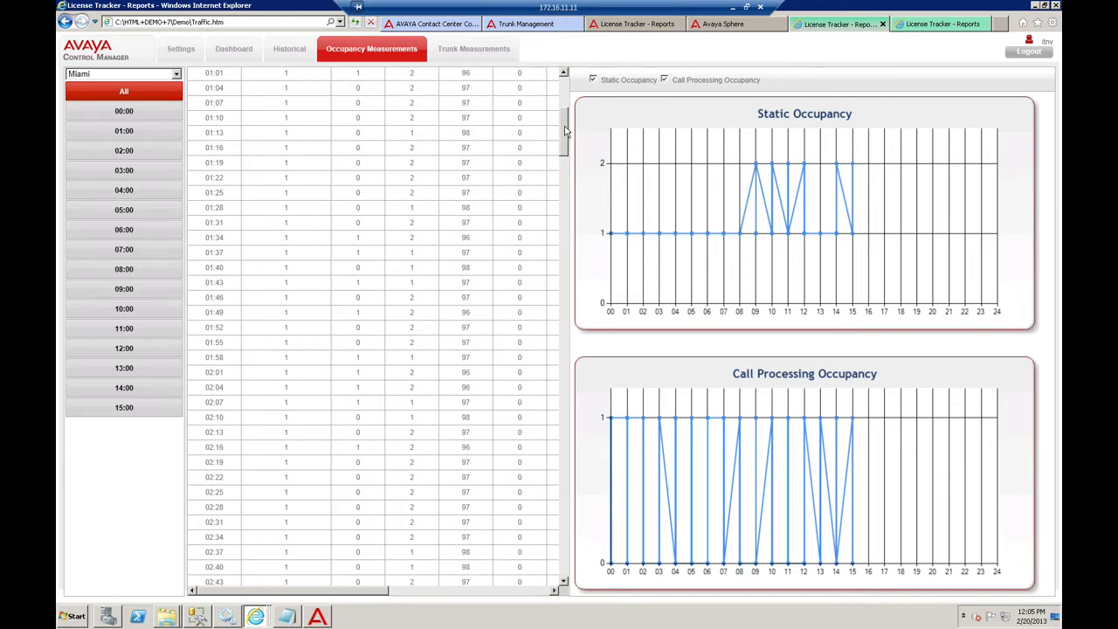
pyautogui.moveTo(566, 129); pyautogui.dragTo(557, 93)
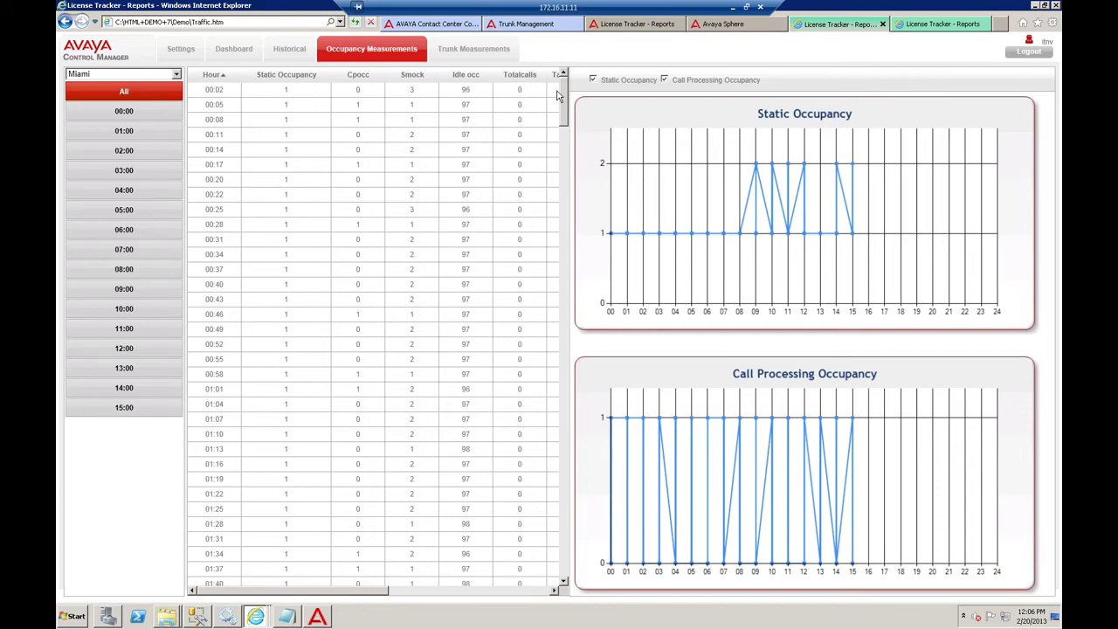
pyautogui.moveTo(567, 119)
pyautogui.mouseDown()
pyautogui.moveTo(564, 550)
pyautogui.moveTo(561, 97)
pyautogui.mouseUp()
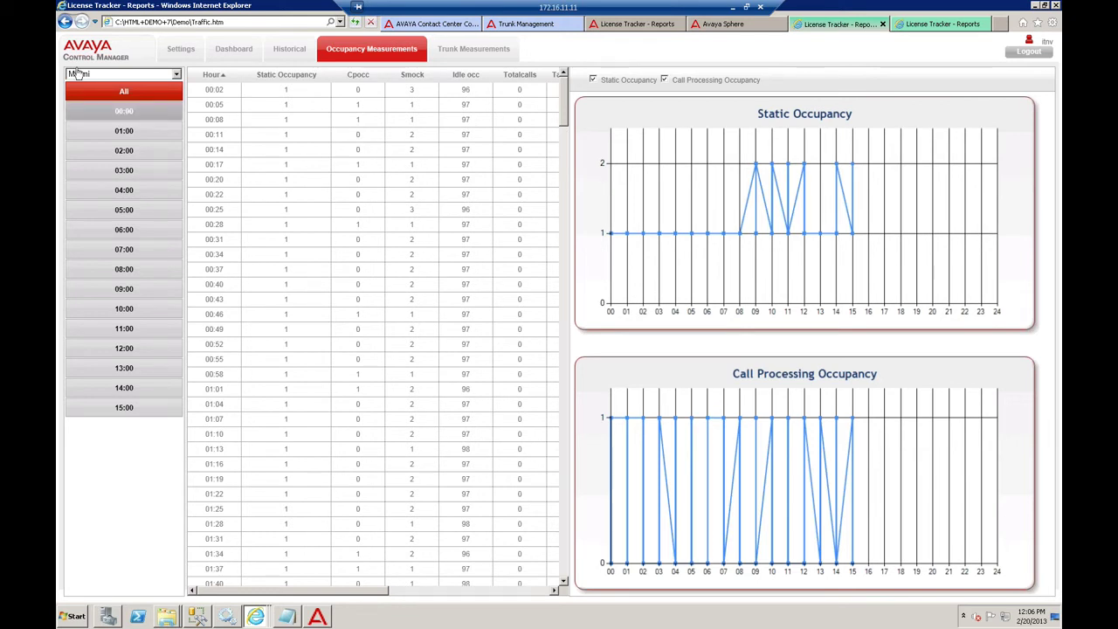
# - Switch to the Trunk Measurements report for the ITNV-PRI-Cellcom trunk group
pyautogui.click(933, 26)
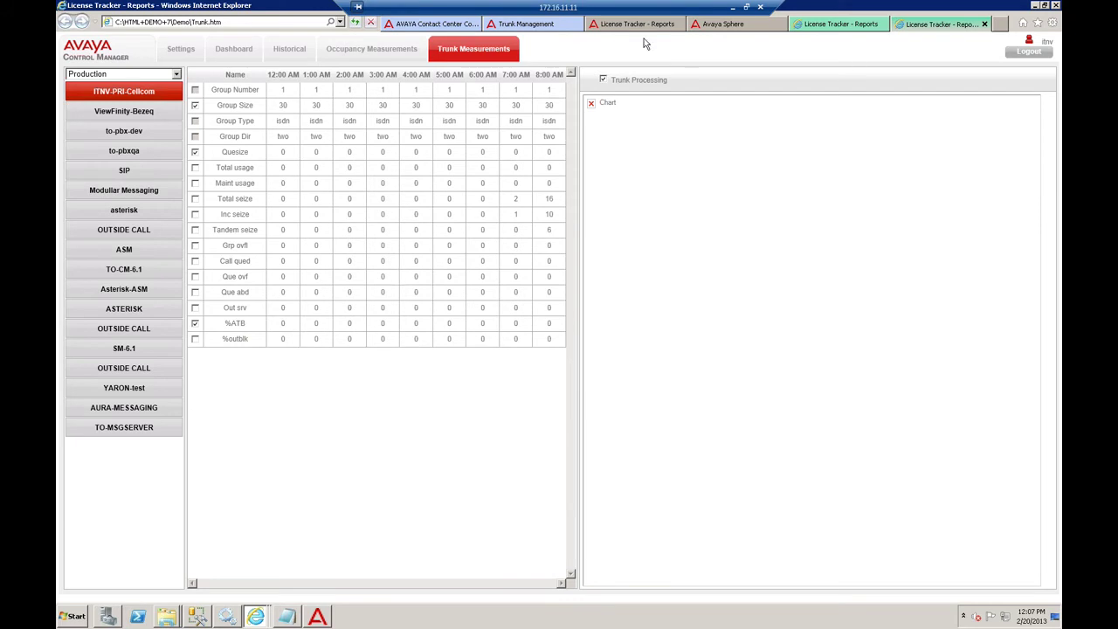
# - Open the Trunk Measurements report in the live License Tracker reports tab
pyautogui.click(498, 30)
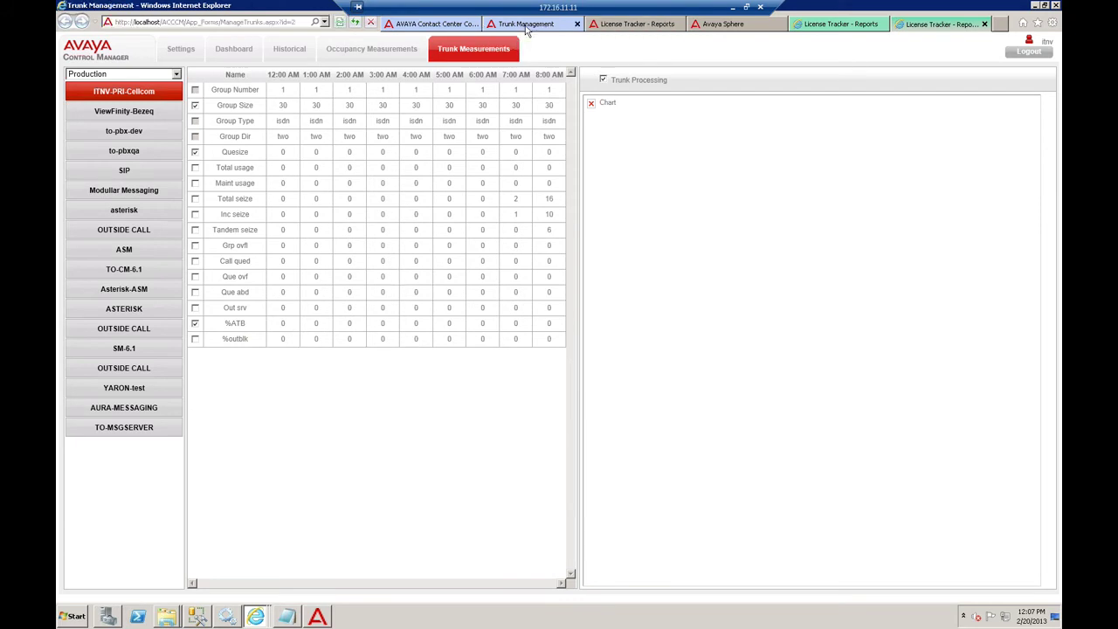
pyautogui.click(614, 29)
pyautogui.click(347, 47)
pyautogui.click(465, 52)
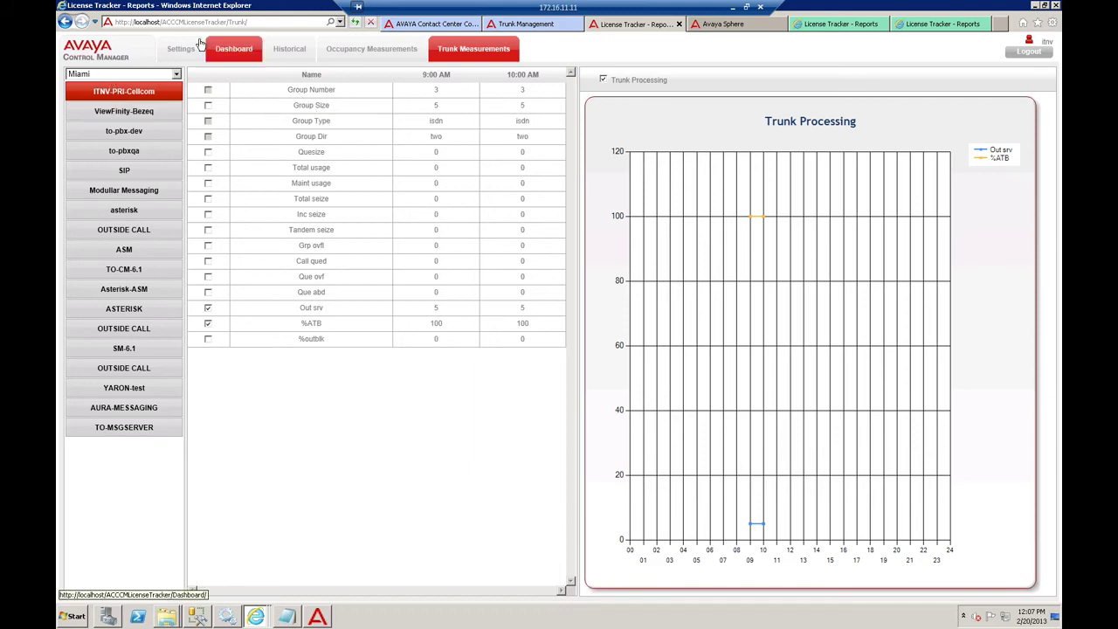
# - Chart Group Size, Quesize, Total seize and Inc seize for Miami, then open Control Manager configuration
pyautogui.click(208, 105)
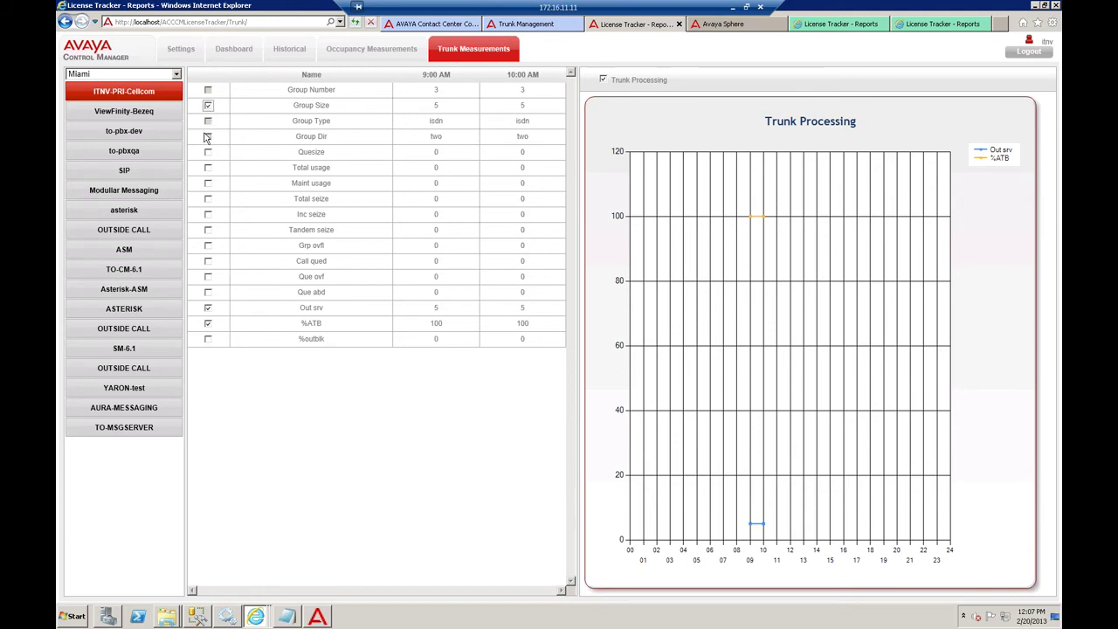
pyautogui.click(208, 153)
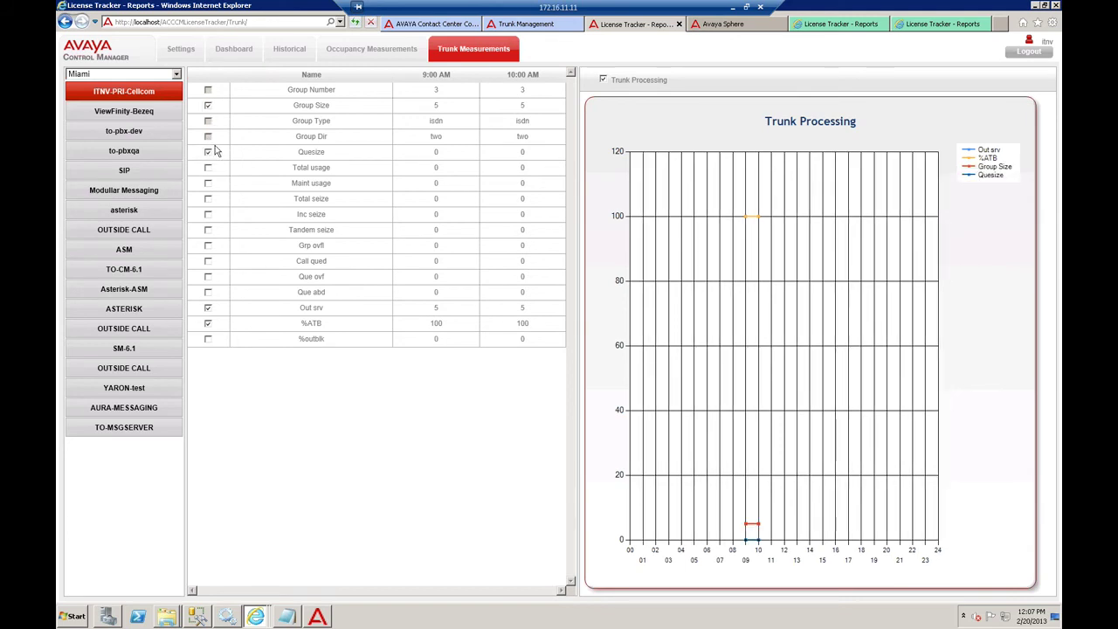
pyautogui.click(209, 199)
pyautogui.click(208, 214)
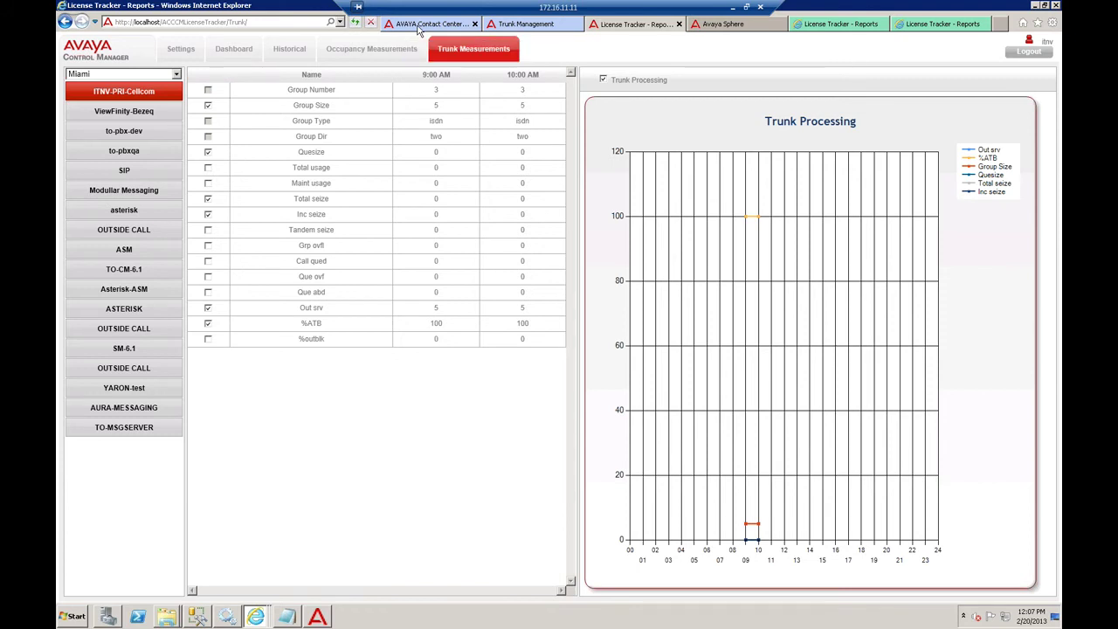
pyautogui.click(418, 26)
pyautogui.click(199, 65)
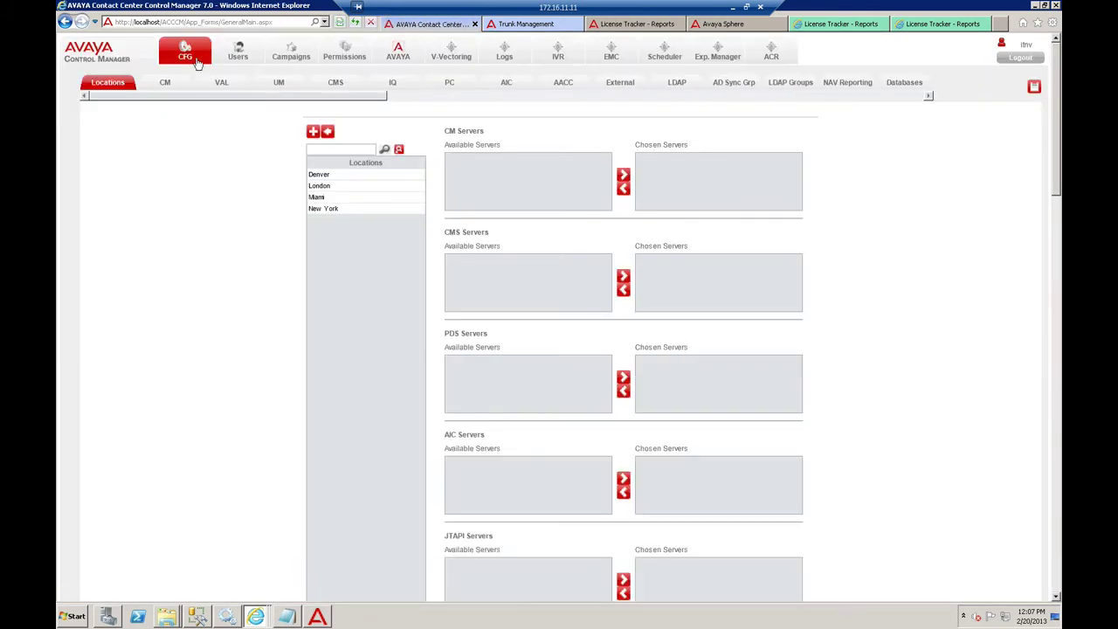
# - Check the Avaya Synchronizer window, then bring up the CM configuration page listing CMProvider
pyautogui.click(317, 616)
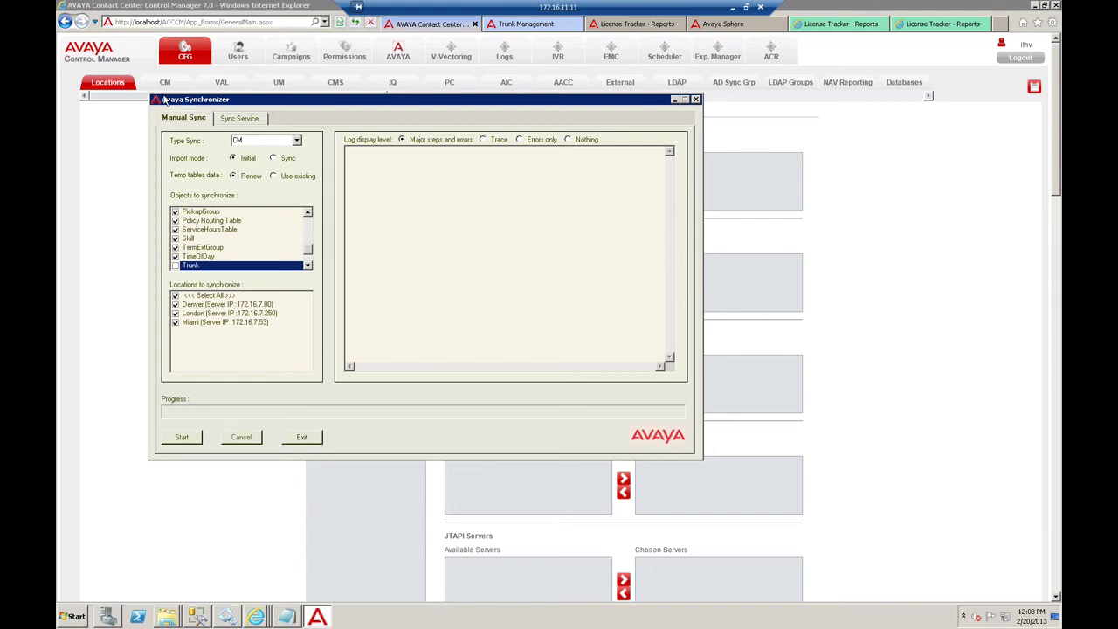
pyautogui.click(97, 192)
pyautogui.click(164, 85)
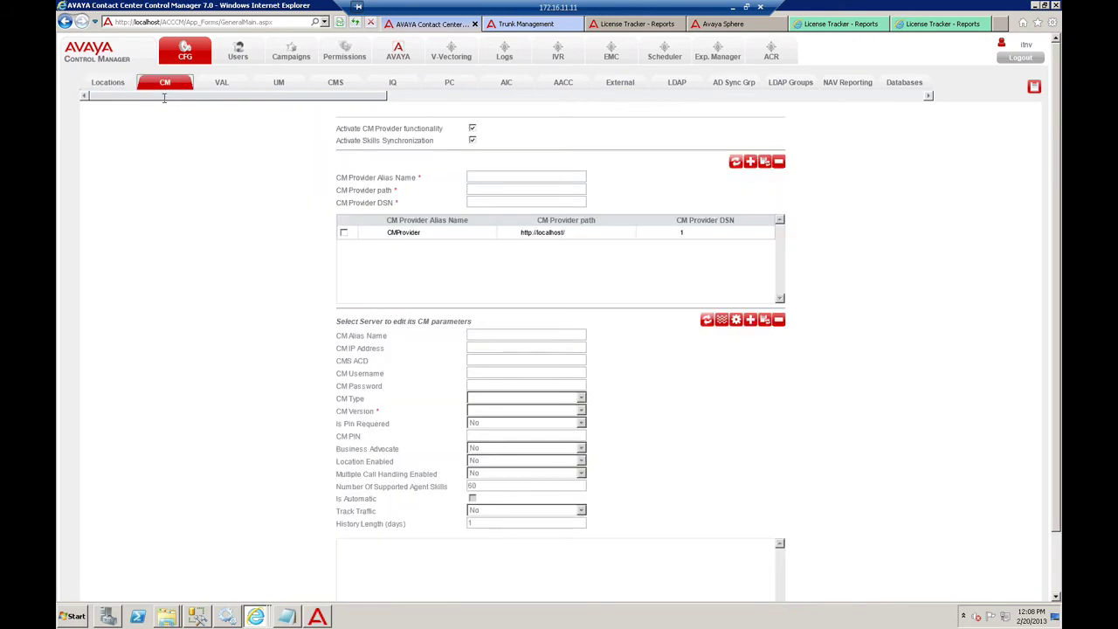
# - Load CMProvider's server 53 (traffic tracking, 10 days history) into the CM form and mark it
pyautogui.click(397, 232)
pyautogui.scroll(-2, 287, 283)
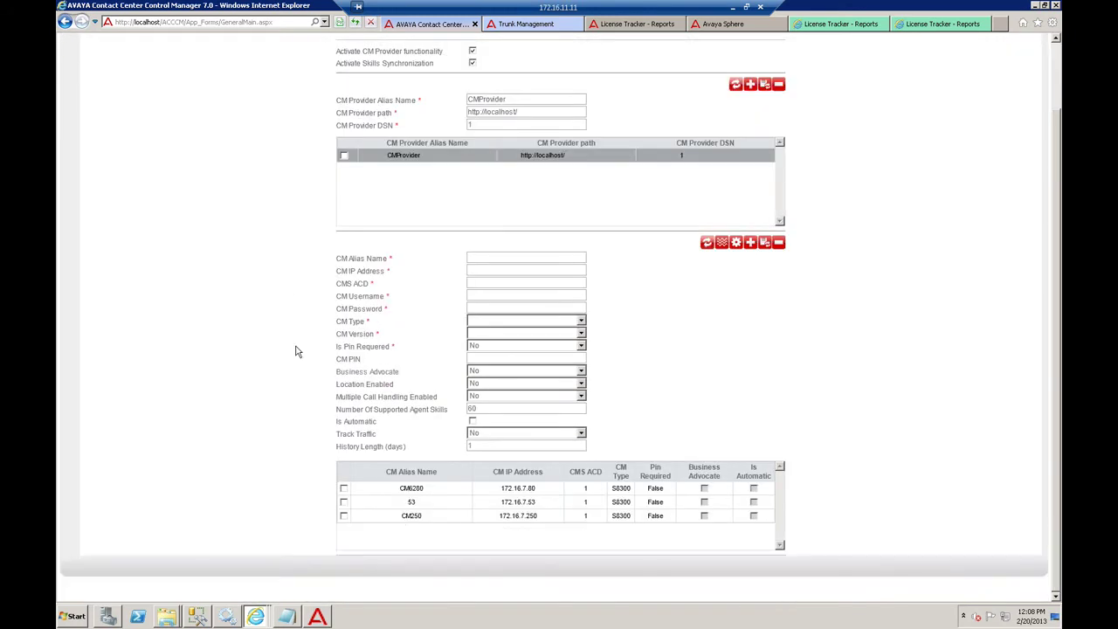
pyautogui.click(389, 503)
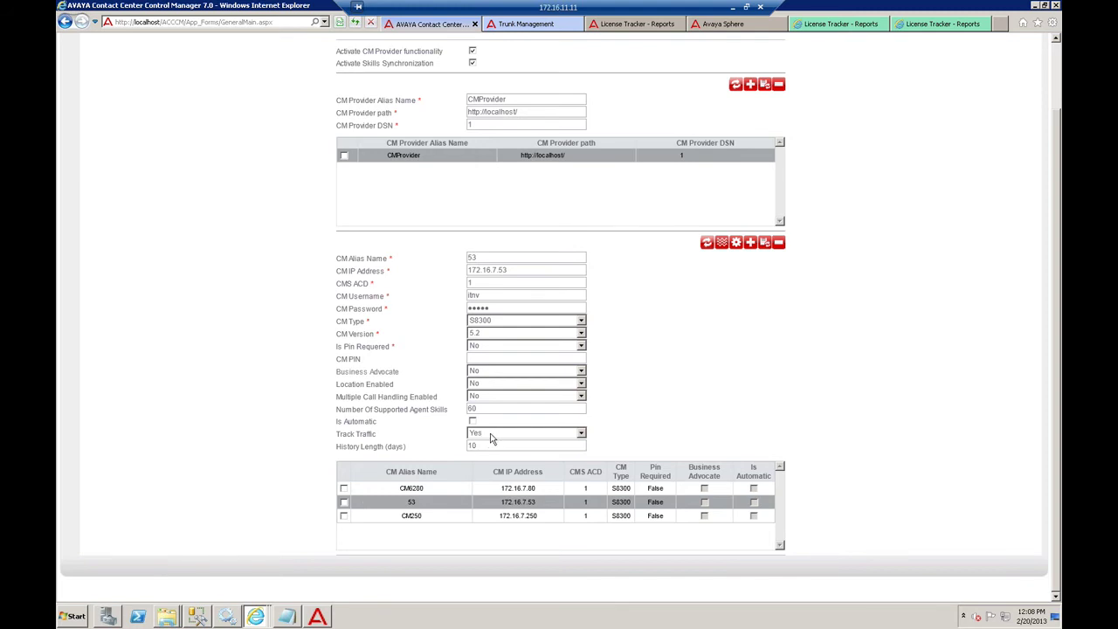
pyautogui.doubleClick(485, 446)
pyautogui.click(344, 502)
pyautogui.click(723, 247)
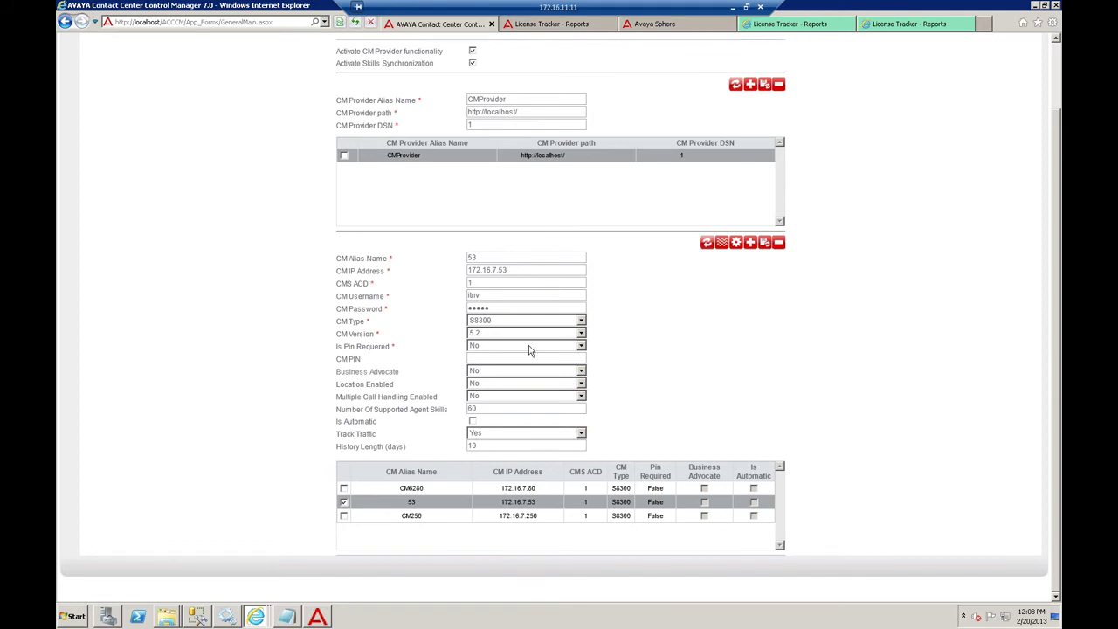
pyautogui.click(250, 619)
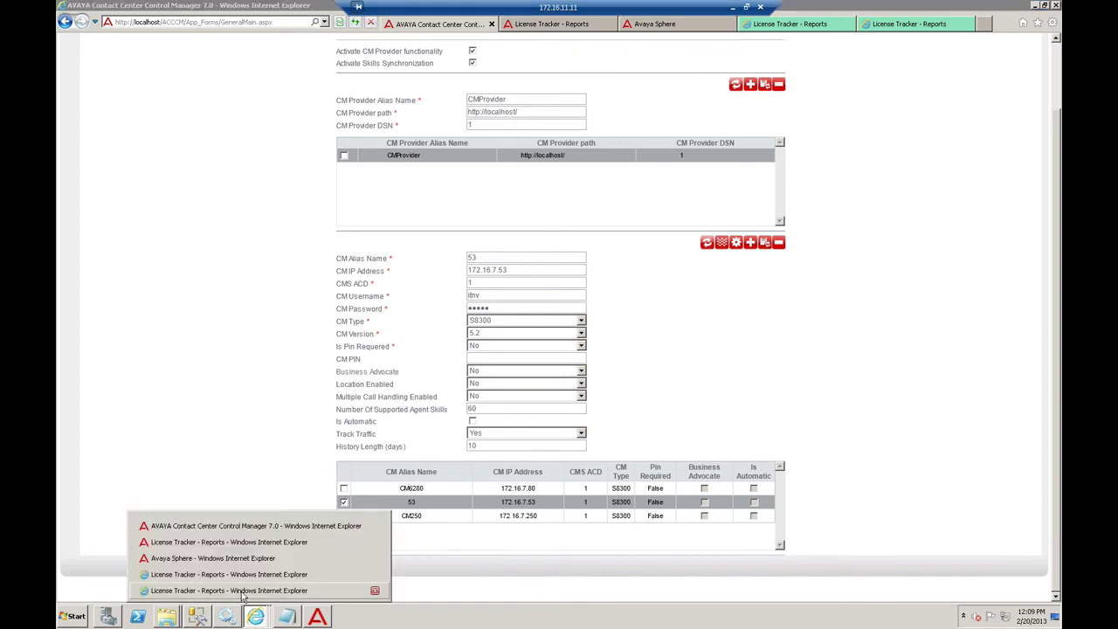
# - View the trunk groups tracked for server 53, then return to its CM settings at 172.16.7.53
pyautogui.click(722, 244)
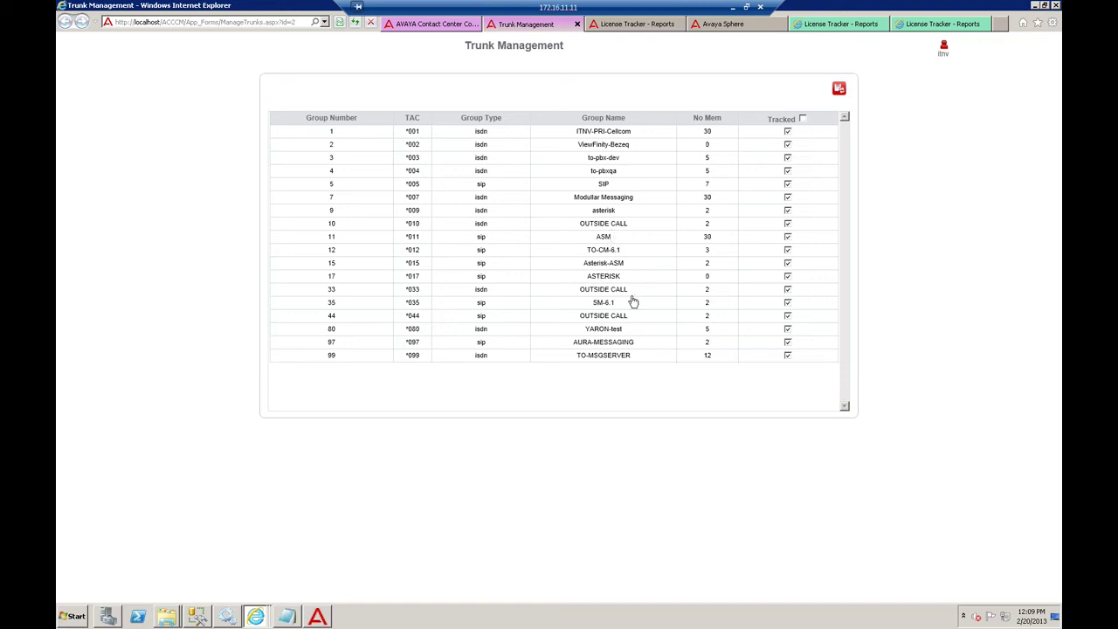
pyautogui.click(404, 27)
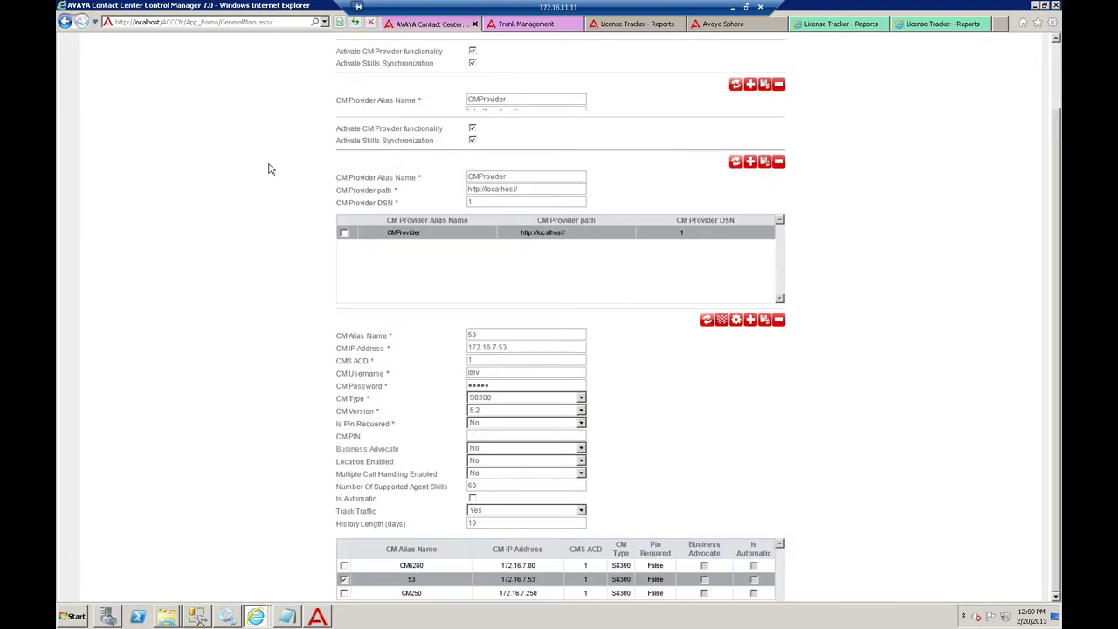
pyautogui.moveTo(267, 106); pyautogui.dragTo(582, 97)
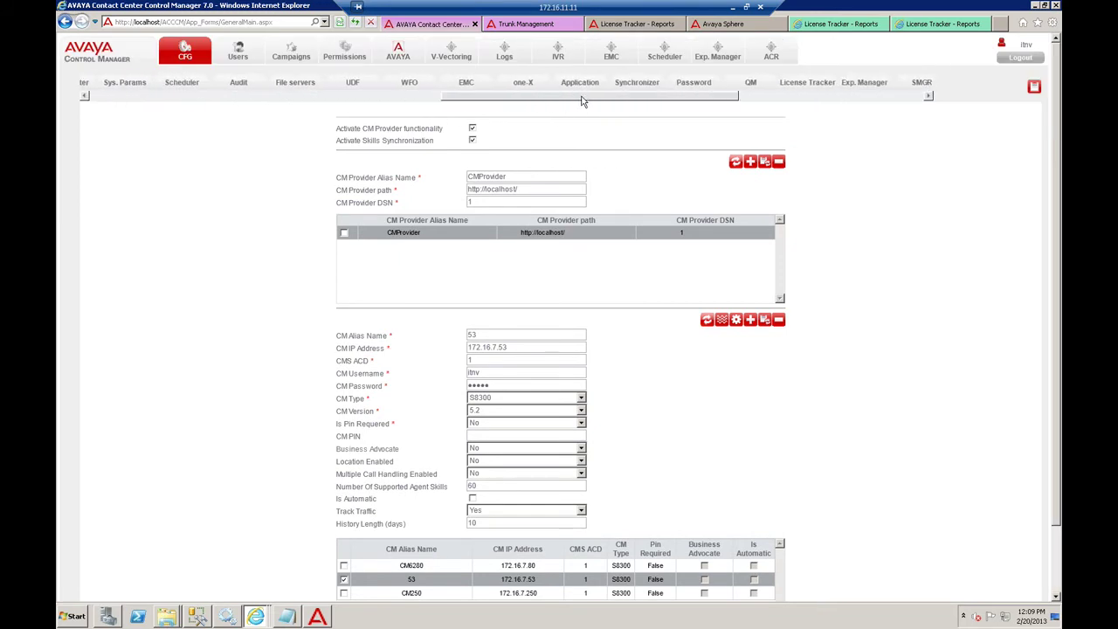
# - Load the cm62 License Tracker entry, review its tracking history and interval, and show its notifications
pyautogui.click(785, 83)
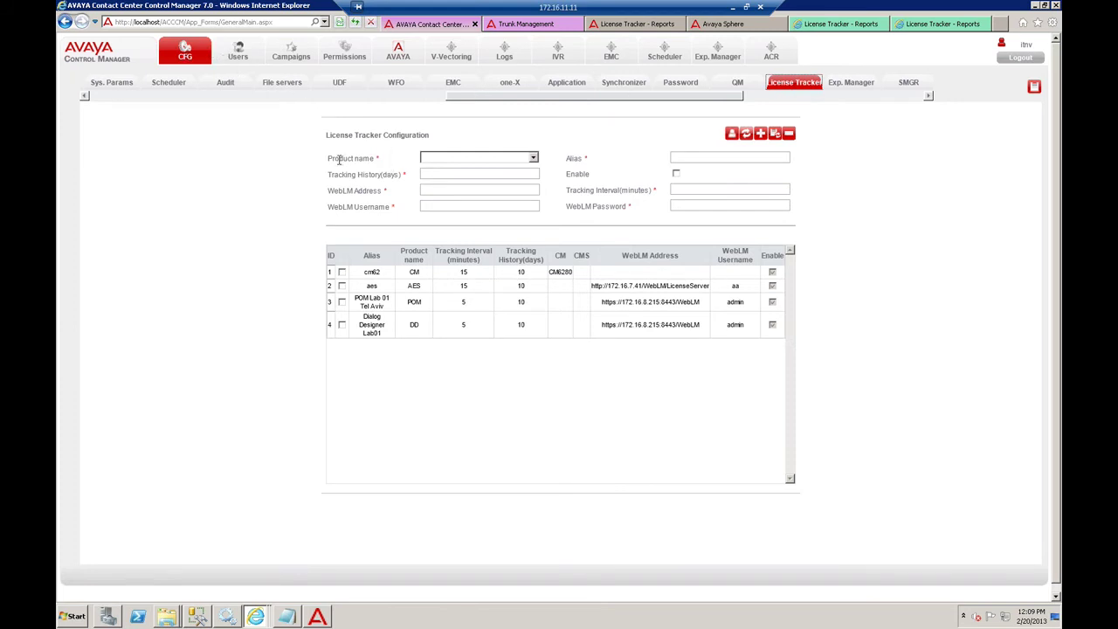
pyautogui.click(371, 273)
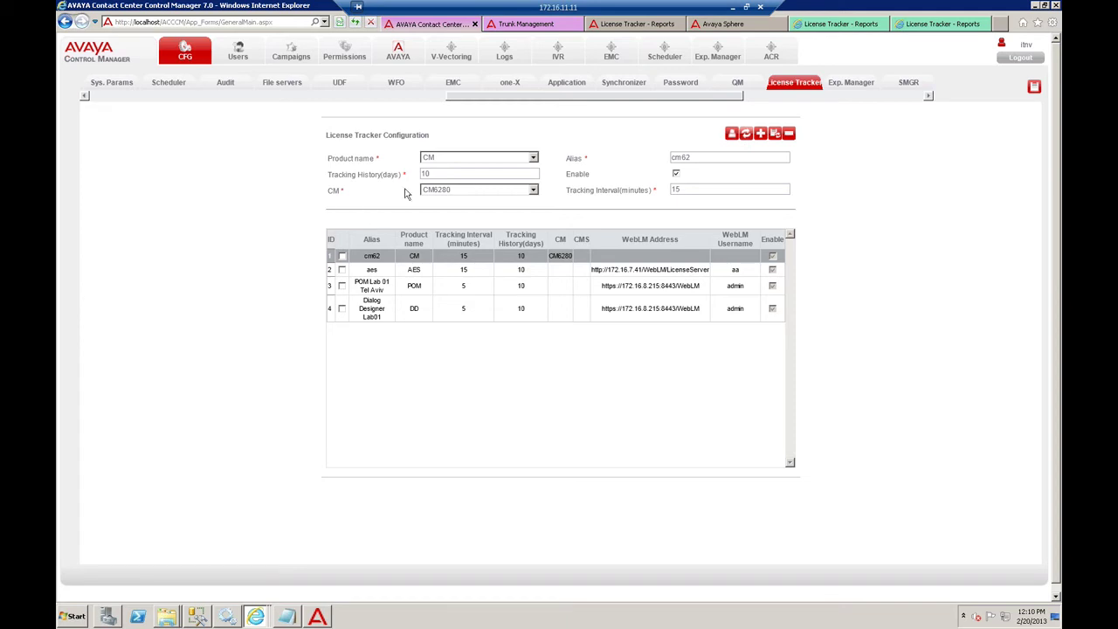
pyautogui.click(348, 175)
pyautogui.click(653, 189)
pyautogui.click(732, 135)
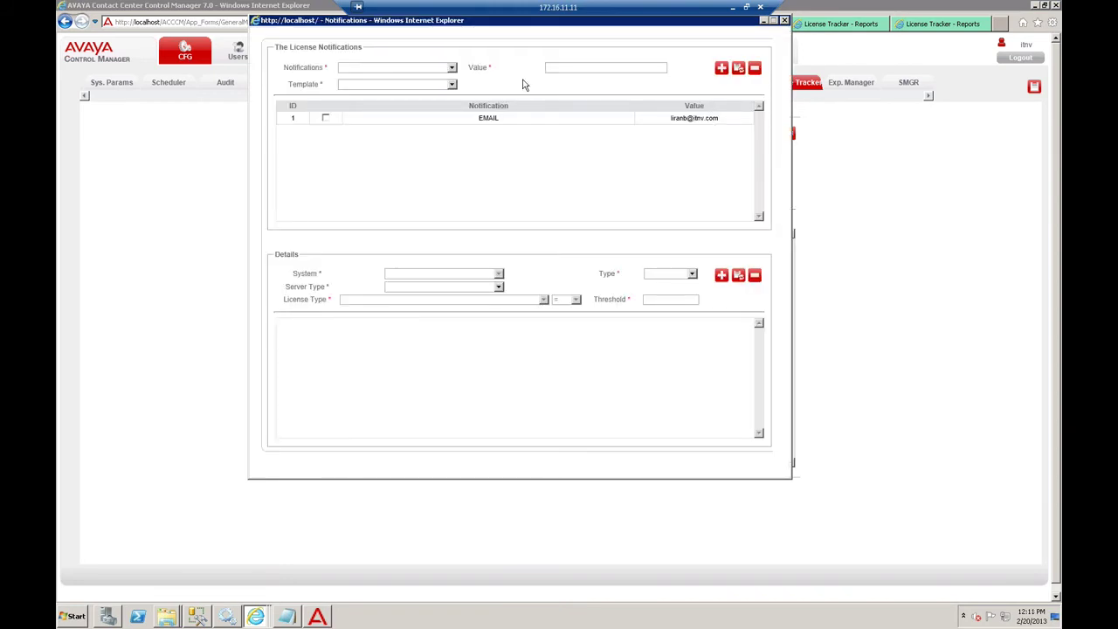
# - Inspect cm62's EMAIL alert for over 100 logged-in ACD agents, then load the aes tracking entry
pyautogui.click(470, 121)
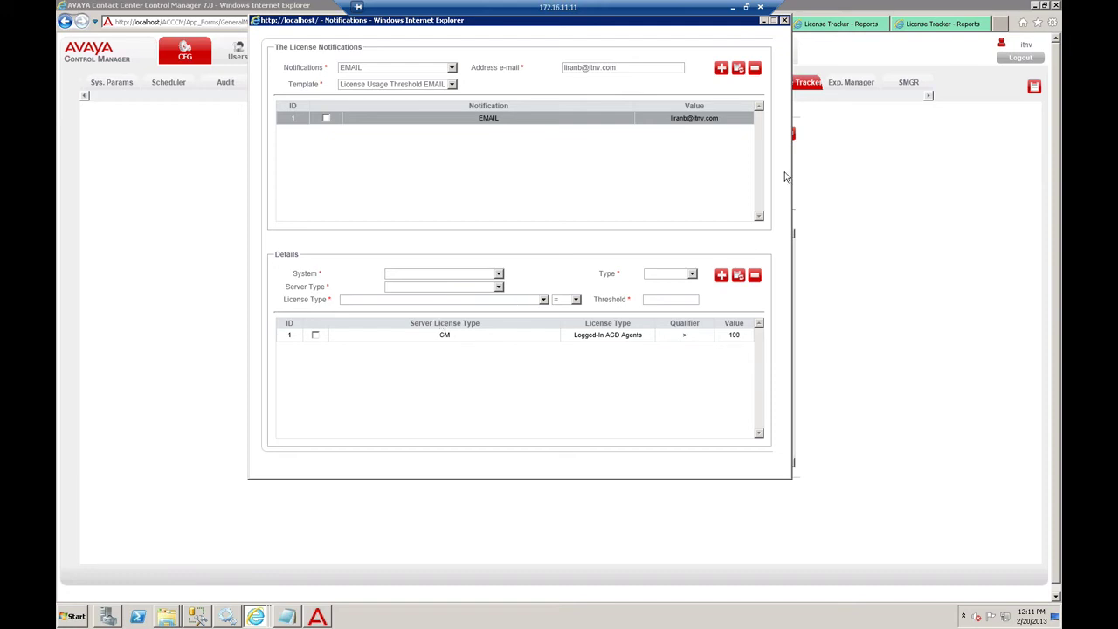
pyautogui.click(784, 20)
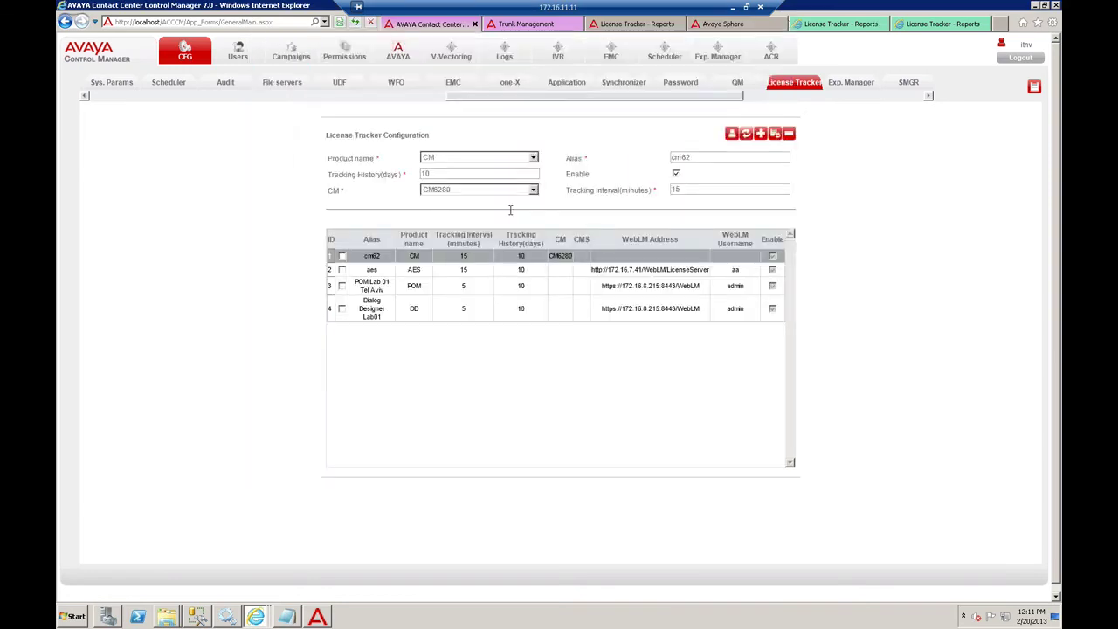
pyautogui.click(382, 272)
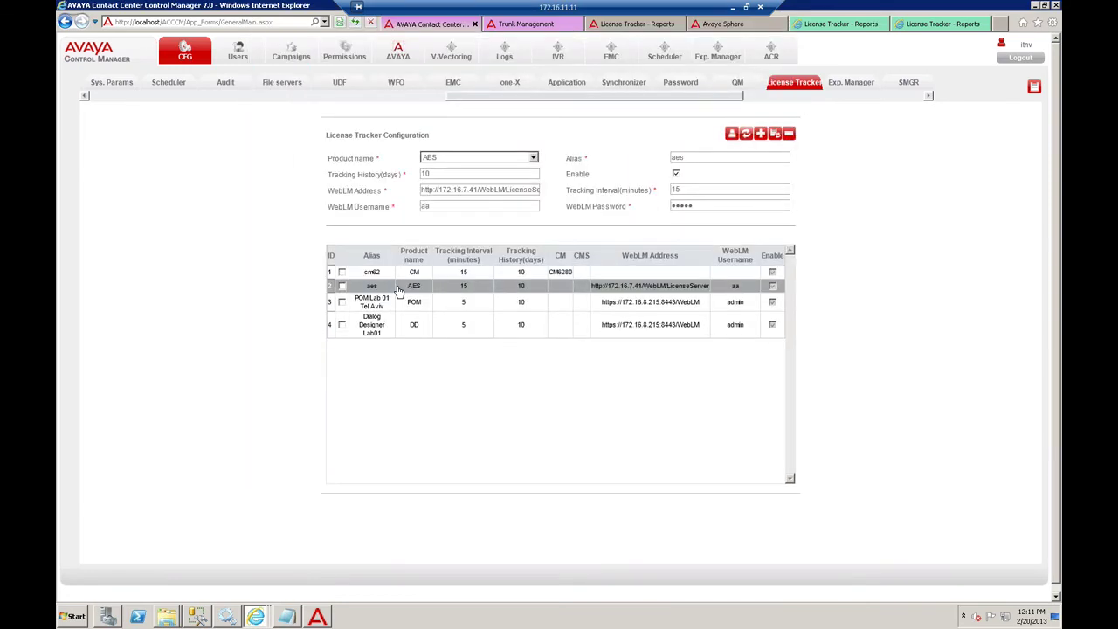
pyautogui.moveTo(473, 101); pyautogui.dragTo(780, 109)
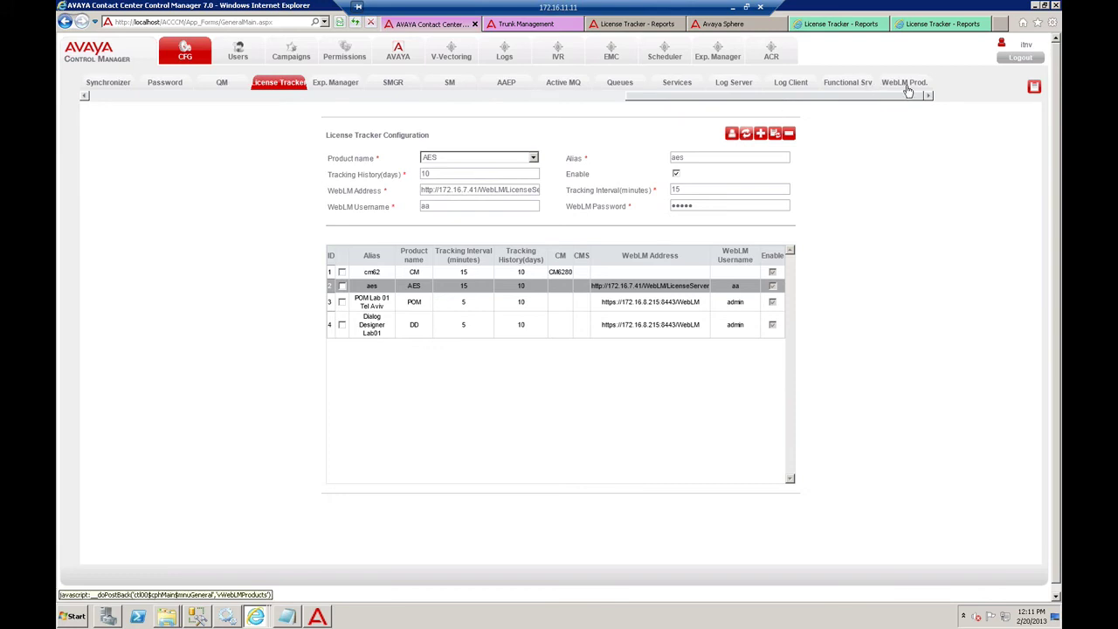
# - Show the WebLM Products and Features lists, selecting the Product Name and Feature Name fields
pyautogui.click(906, 85)
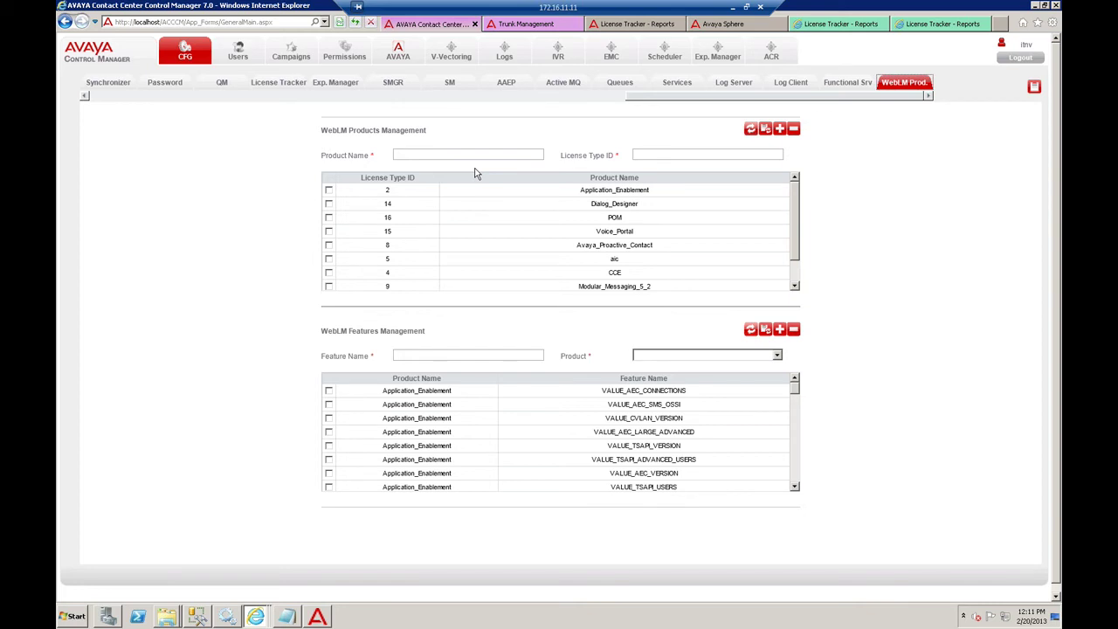
pyautogui.click(402, 154)
pyautogui.click(434, 356)
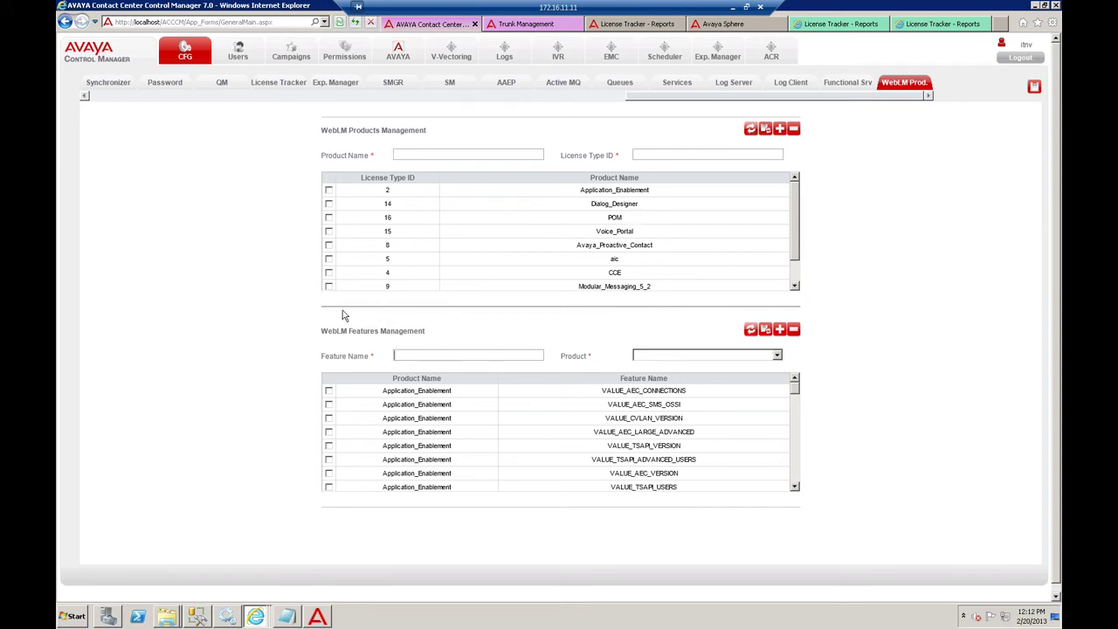
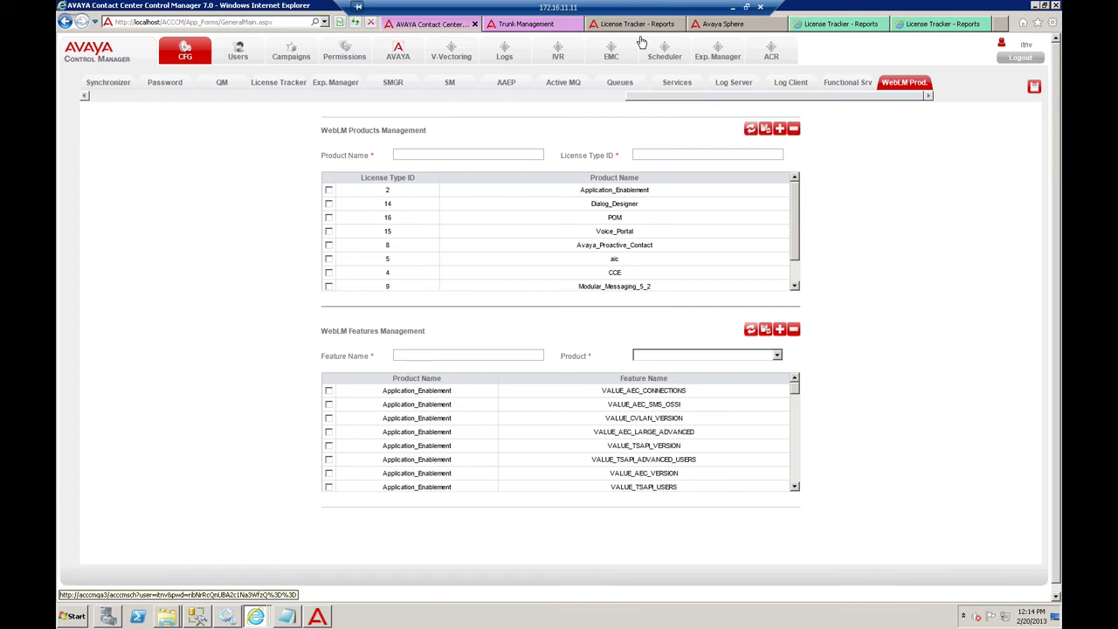
# - Switch to the Avaya Sphere browser tab to show the Control Sphere login page
pyautogui.click(721, 23)
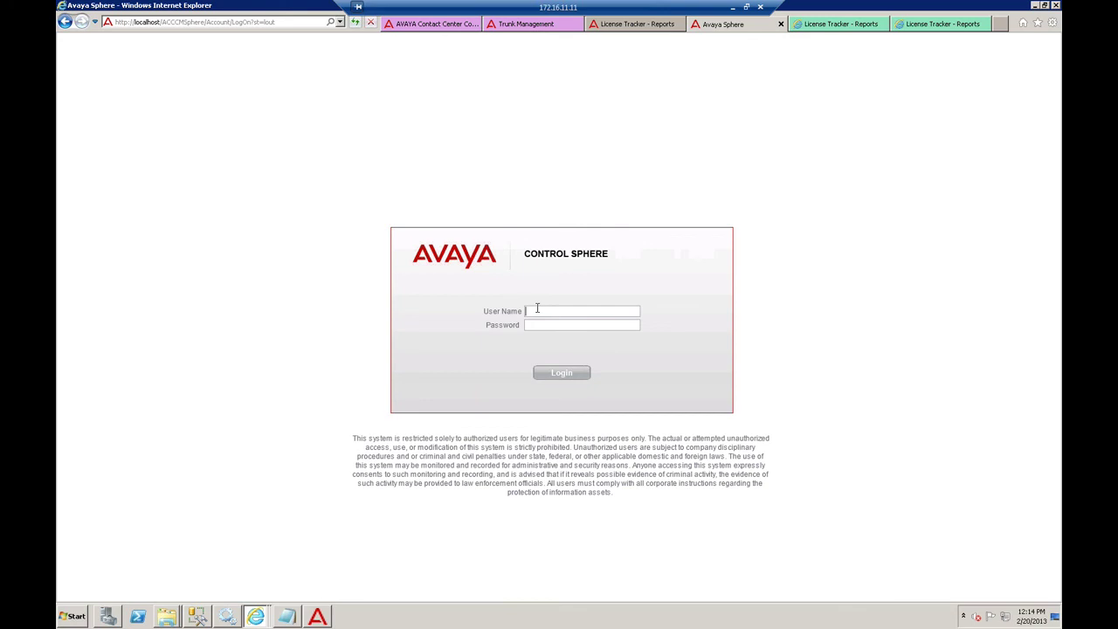
# - Log in to Avaya Control Sphere with the account's user name and password
pyautogui.write('lm')
pyautogui.press('Tab')
pyautogui.write('********')
pyautogui.press('Return')
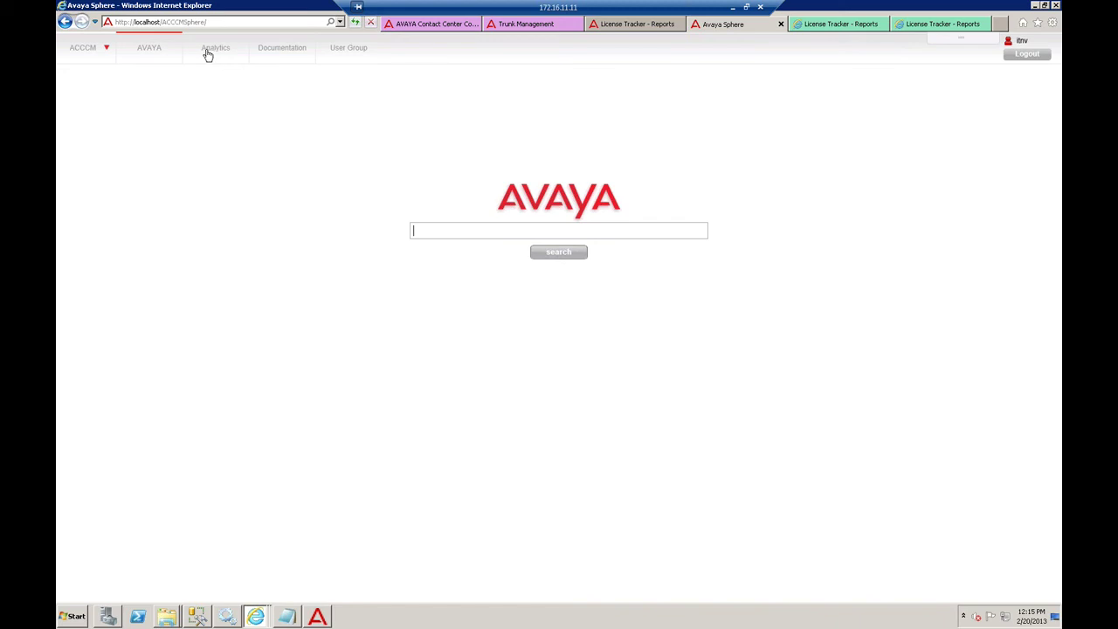
# - Expand the ACCCM module list, then bring up Personalization from the user menu
pyautogui.click(106, 50)
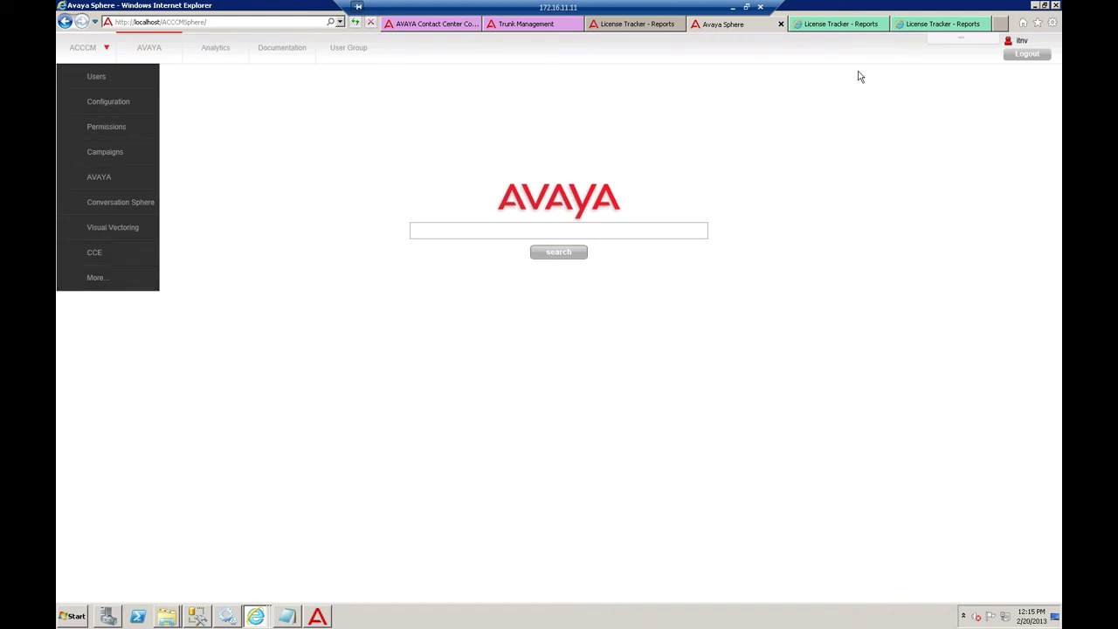
pyautogui.moveTo(966, 39)
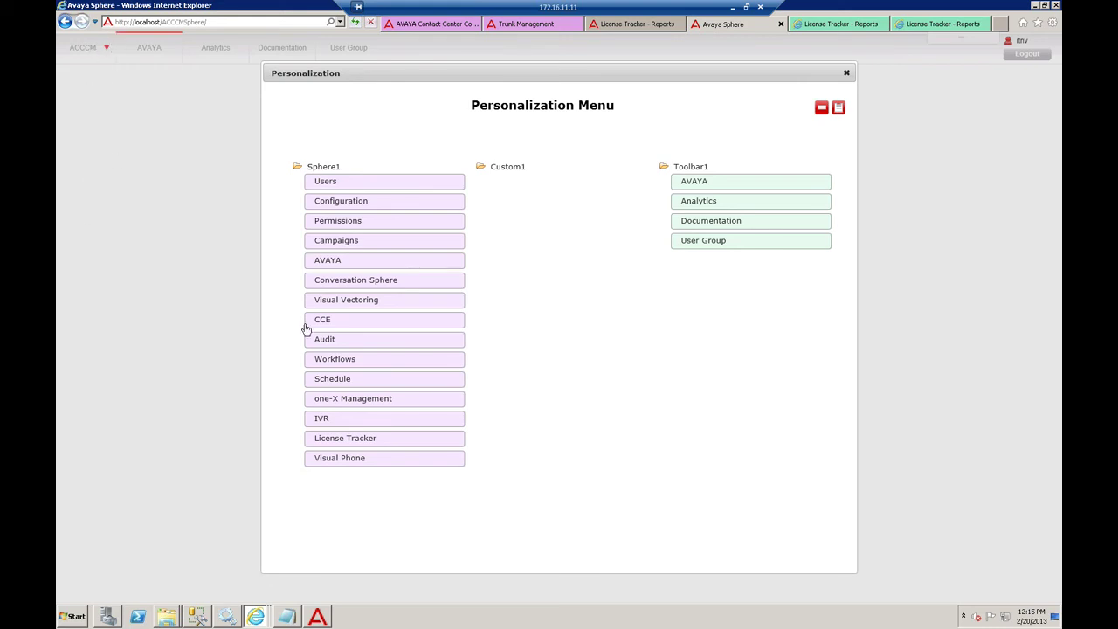
# - Reorder Sphere1 modules (Visual Vectoring, Campaigns, Users, Audit), then close Personalization discarding the changes
pyautogui.moveTo(339, 278); pyautogui.dragTo(376, 222)
pyautogui.moveTo(358, 185); pyautogui.dragTo(376, 262)
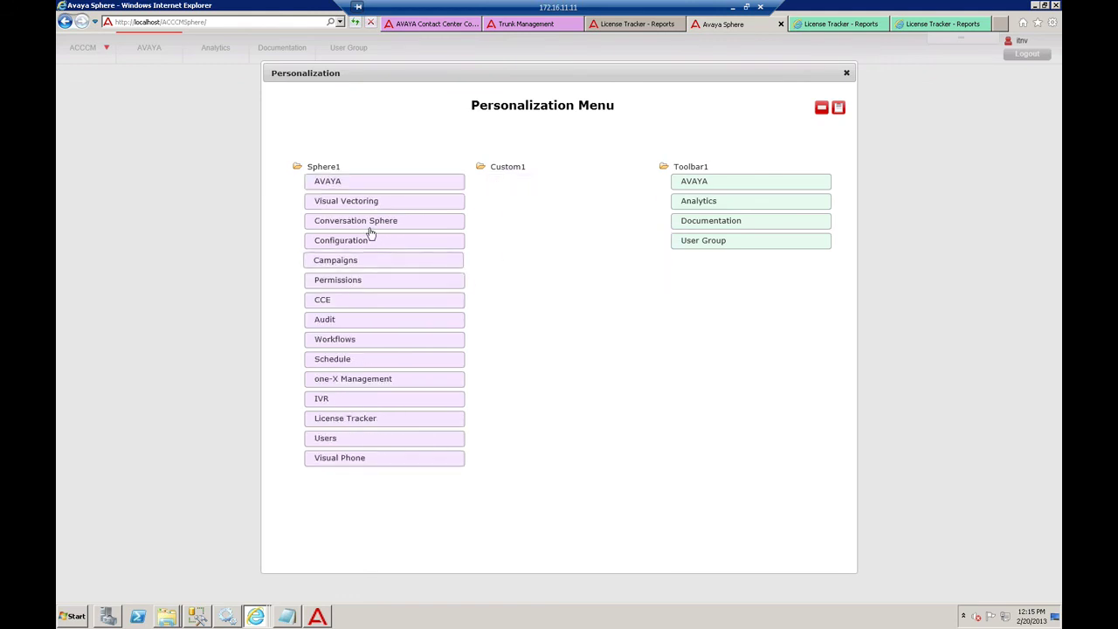
pyautogui.moveTo(364, 187)
pyautogui.mouseDown()
pyautogui.moveTo(490, 244)
pyautogui.moveTo(379, 218)
pyautogui.moveTo(472, 250)
pyautogui.moveTo(352, 206)
pyautogui.moveTo(362, 197)
pyautogui.mouseUp()
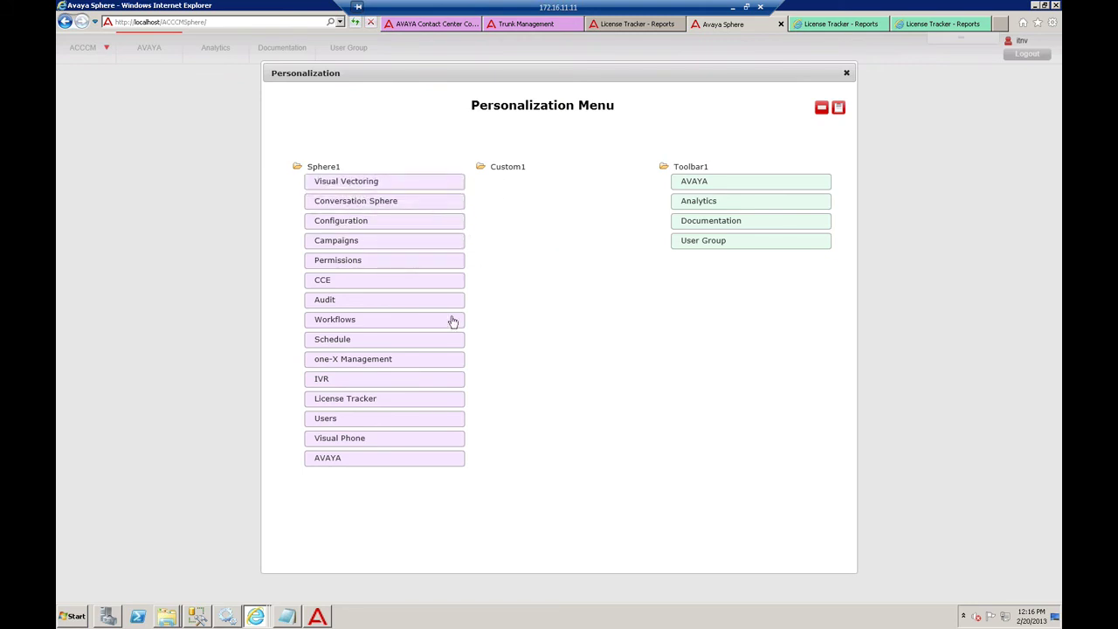
pyautogui.moveTo(357, 245)
pyautogui.mouseDown()
pyautogui.moveTo(468, 335)
pyautogui.moveTo(358, 229)
pyautogui.mouseUp()
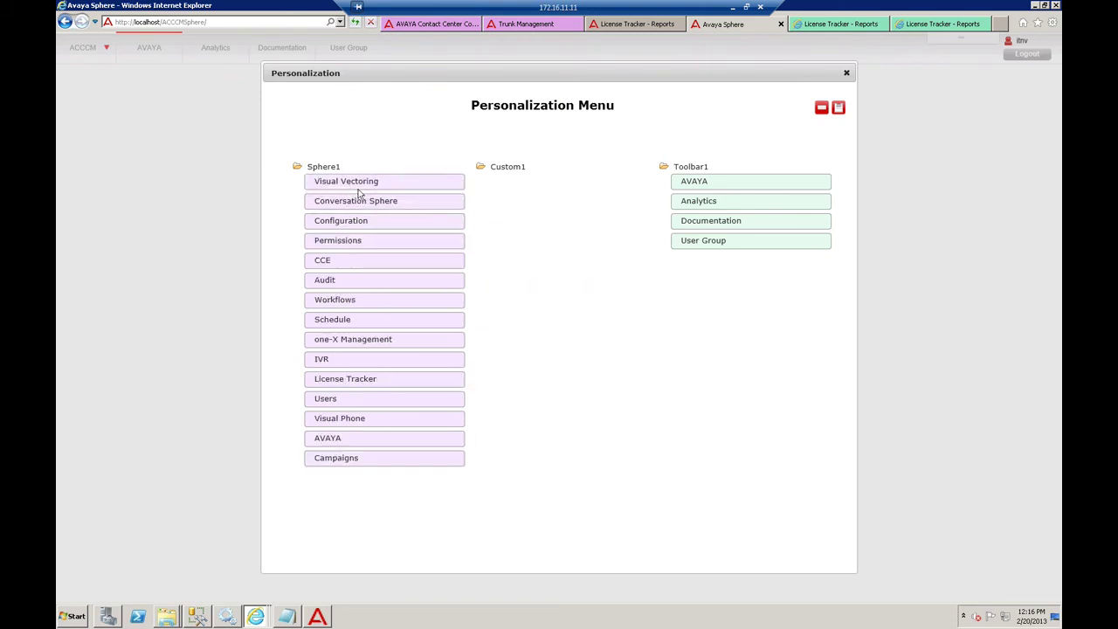
pyautogui.moveTo(358, 187); pyautogui.dragTo(389, 325)
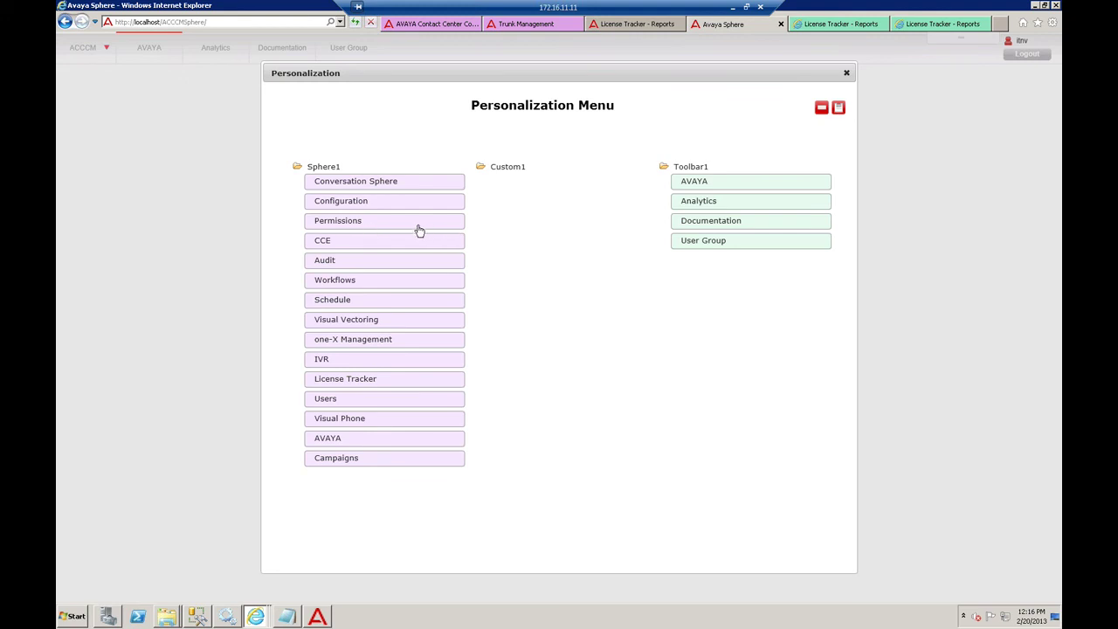
pyautogui.moveTo(359, 394); pyautogui.dragTo(357, 180)
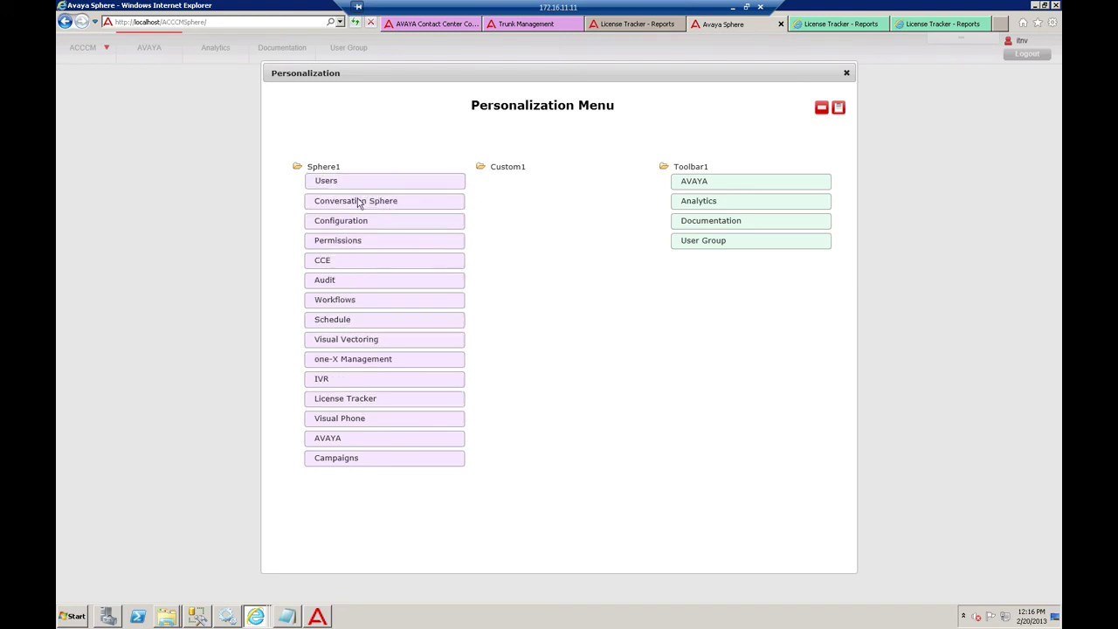
pyautogui.moveTo(357, 284); pyautogui.dragTo(356, 185)
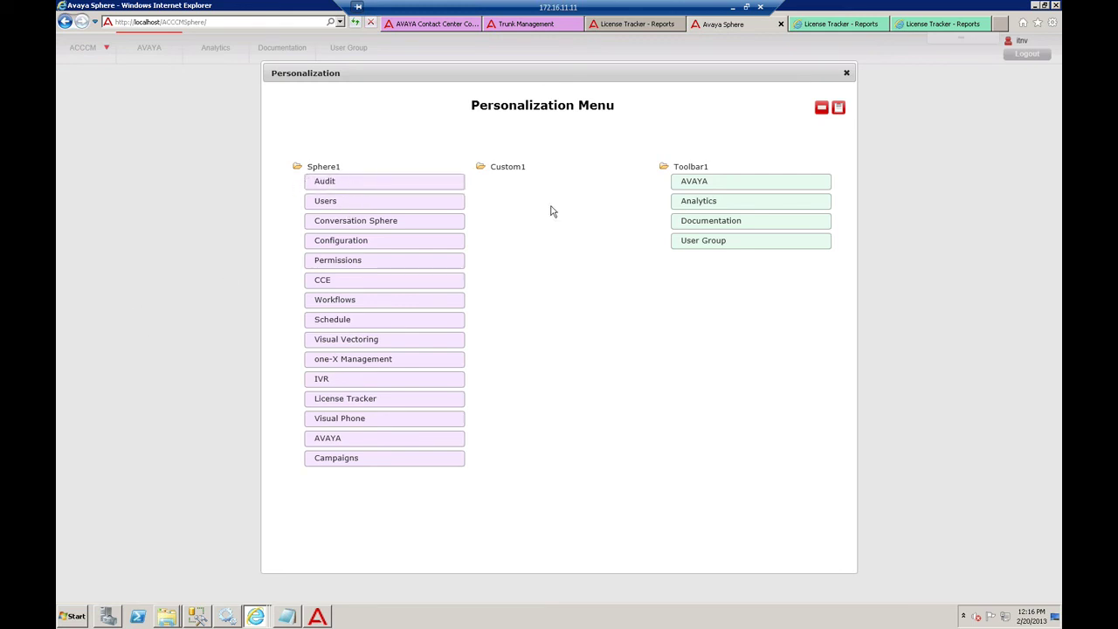
pyautogui.click(846, 74)
pyautogui.click(521, 300)
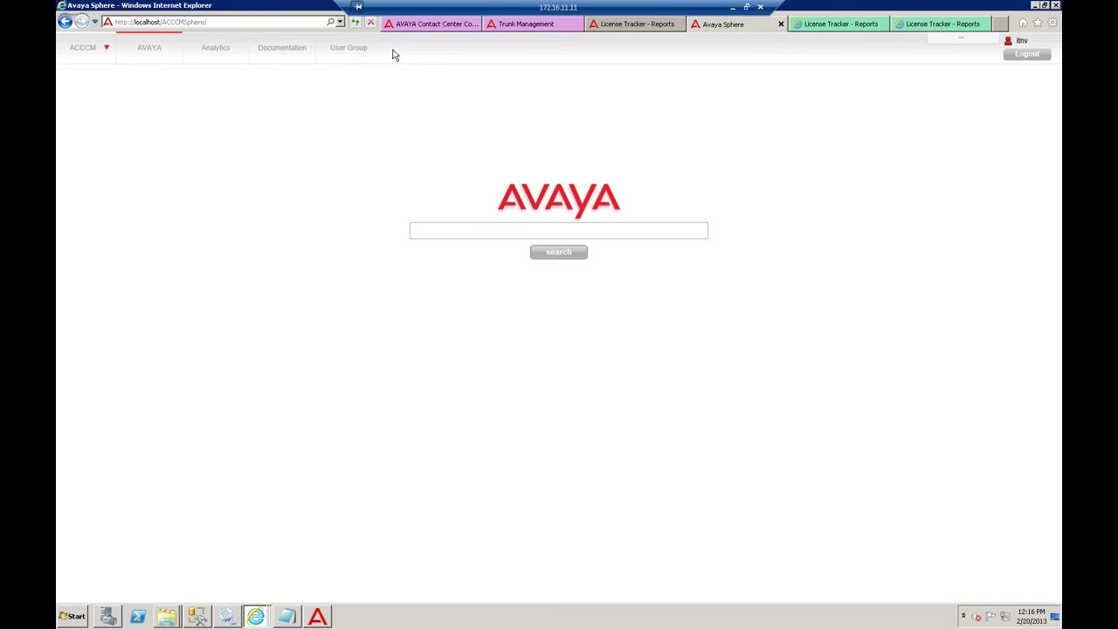
# - Search Control Sphere for the agent by first name and open the second result, Agent 1035
pyautogui.click(441, 227)
pyautogui.write('agent liran')
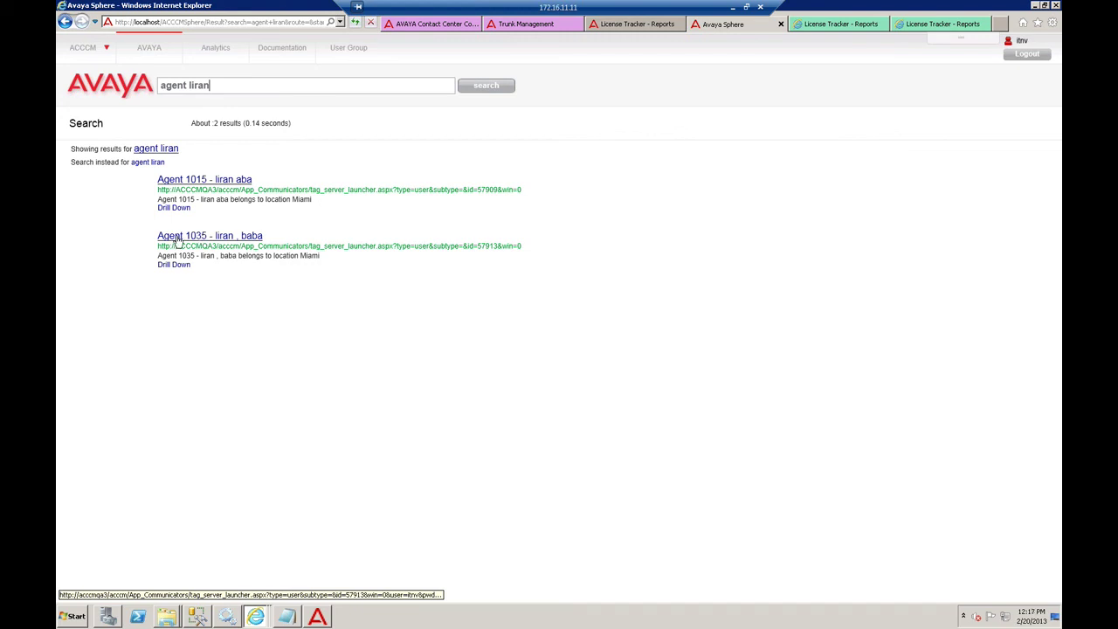
pyautogui.click(180, 237)
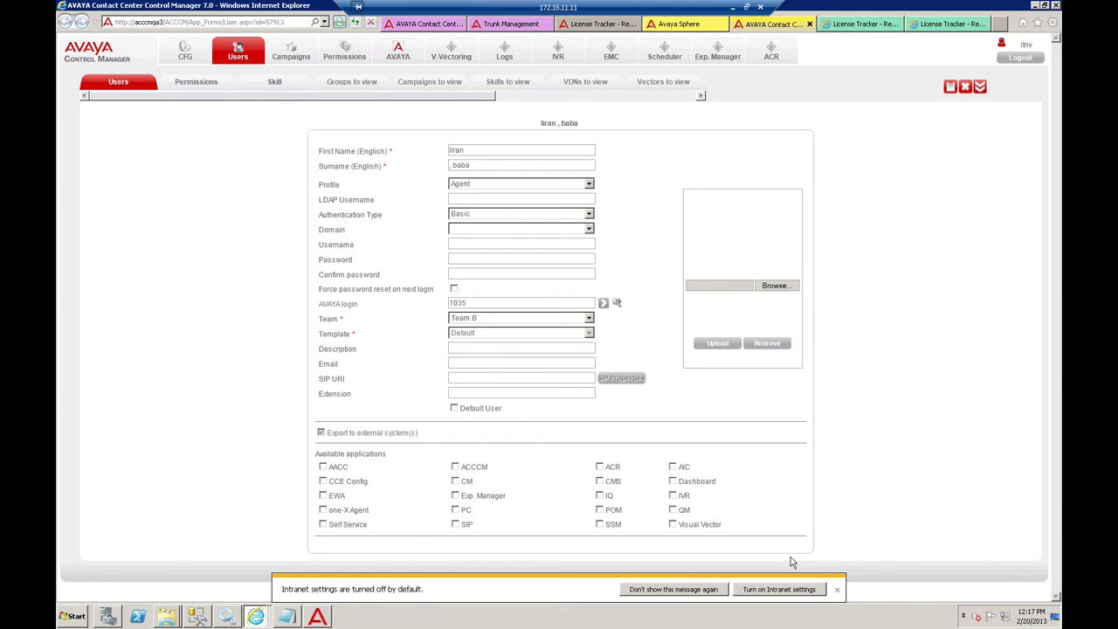
# - Dismiss the Intranet settings bar on Agent 1035's record and return to the Sphere search results
pyautogui.click(837, 589)
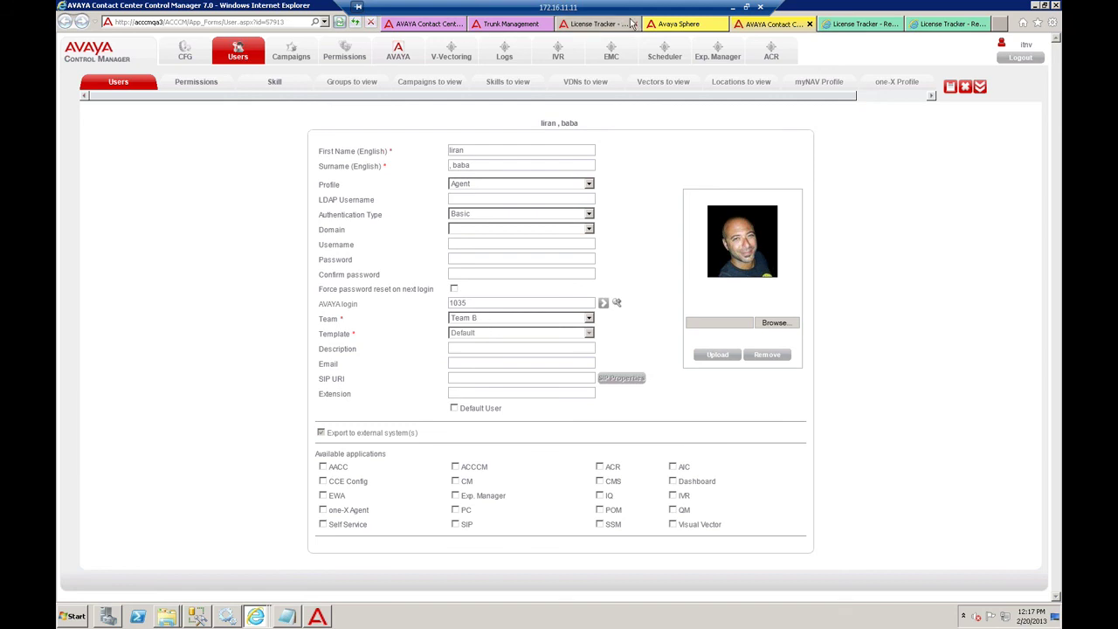
pyautogui.click(677, 29)
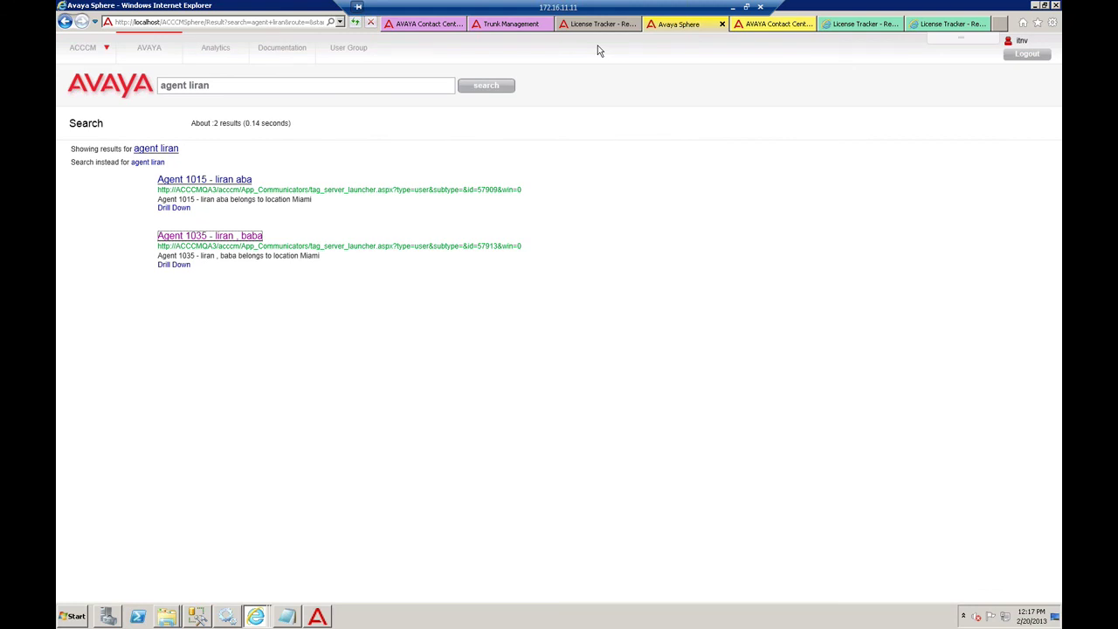
# - Cycle through the Control Manager WebLM, Trunk Management and License Tracker pages, ending on Trunk Measurements
pyautogui.moveTo(220, 88); pyautogui.dragTo(94, 103)
pyautogui.click(231, 85)
pyautogui.click(416, 25)
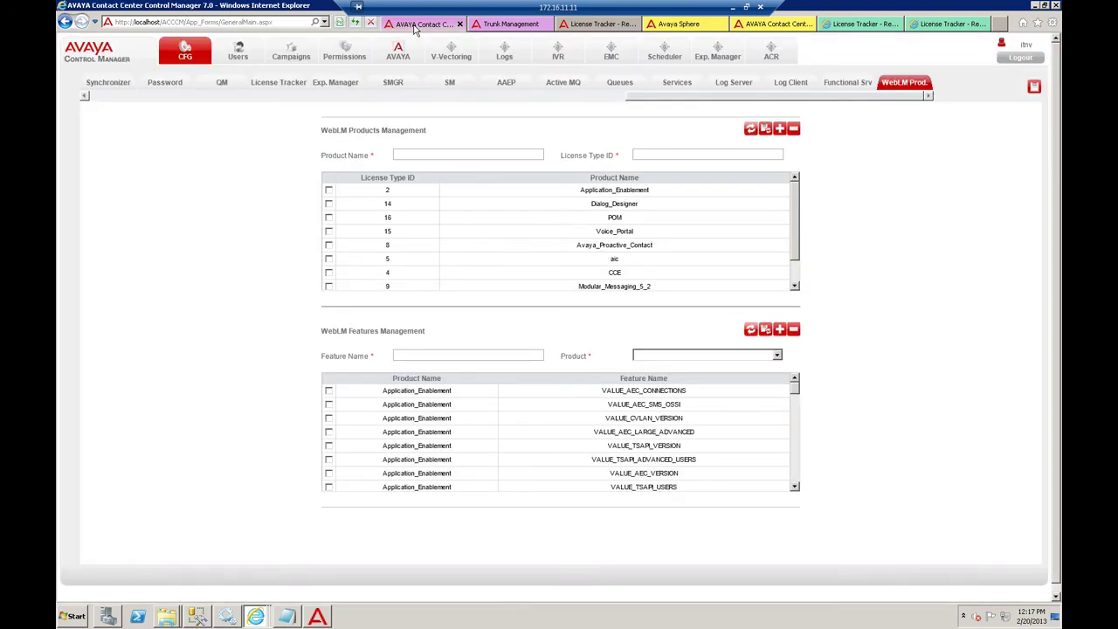
pyautogui.click(491, 25)
pyautogui.click(598, 25)
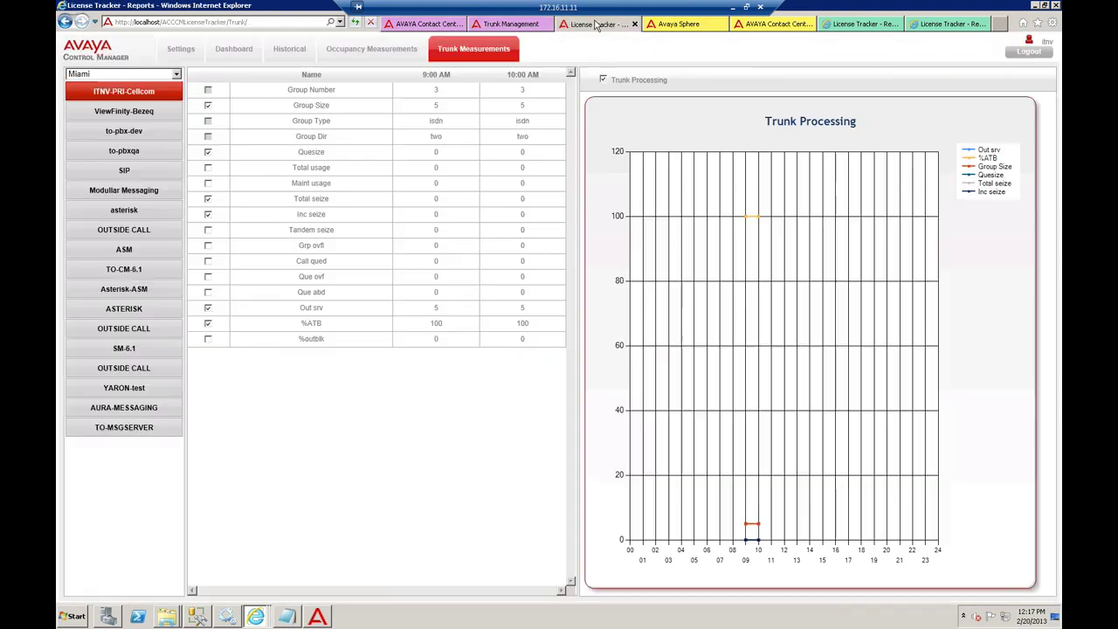
pyautogui.click(671, 24)
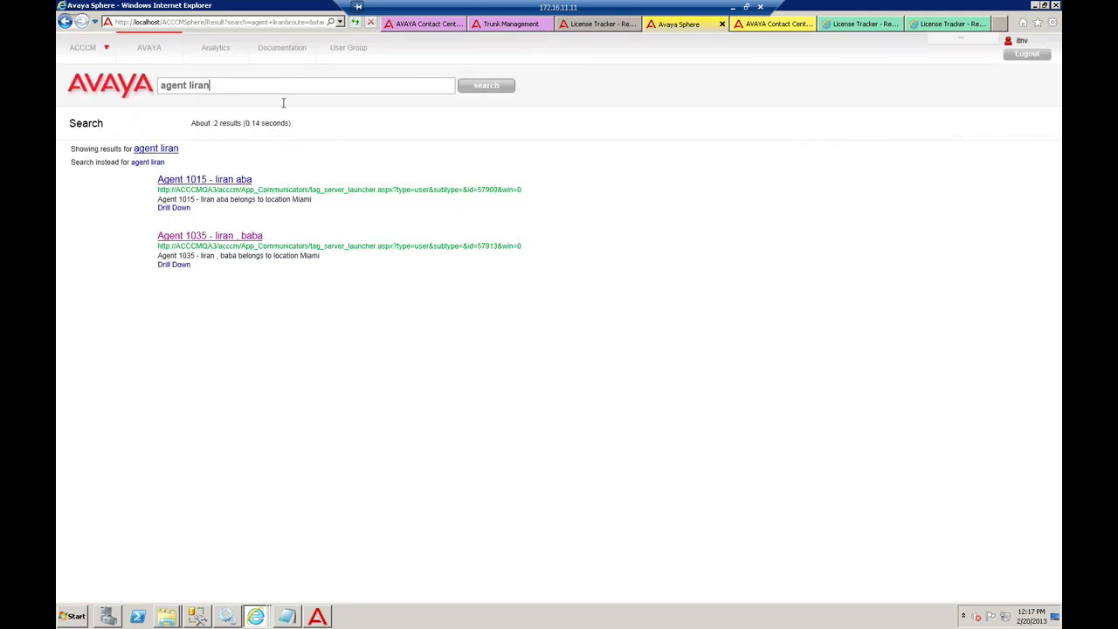
pyautogui.click(425, 26)
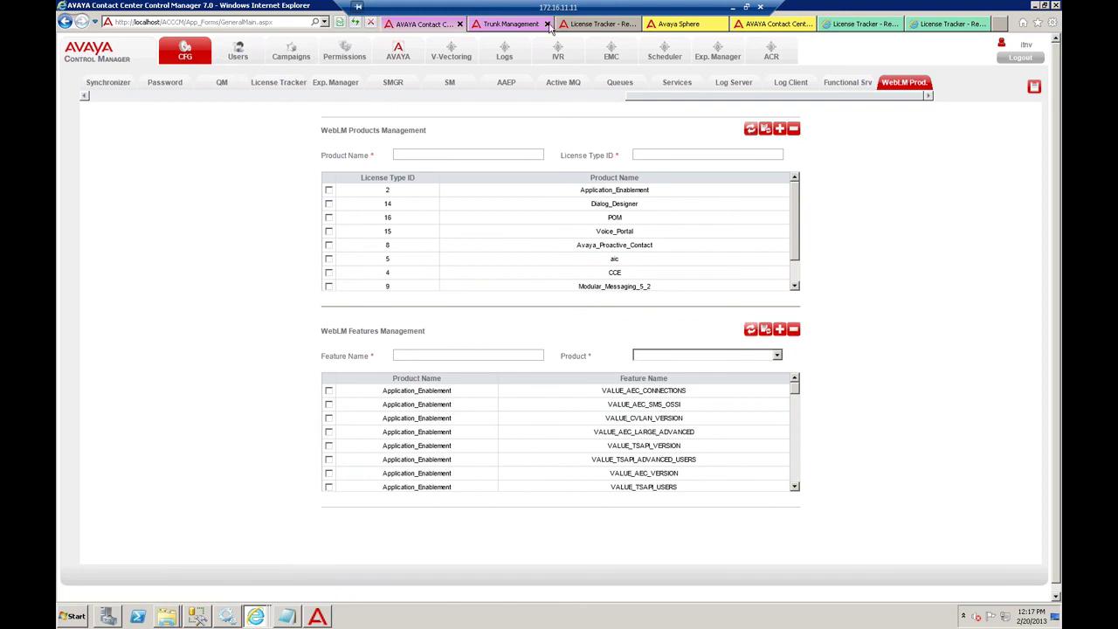
pyautogui.click(575, 24)
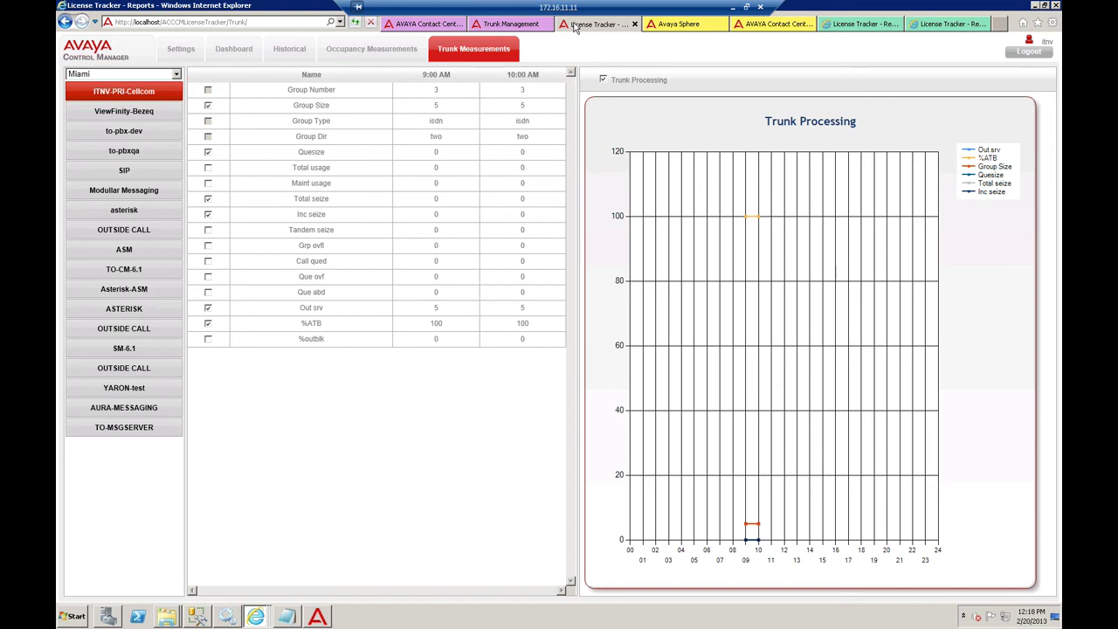
# - Replace the Sphere search text with 'agent 37001 acdtime daily today - 20000' pasted from sphere.txt
pyautogui.click(671, 27)
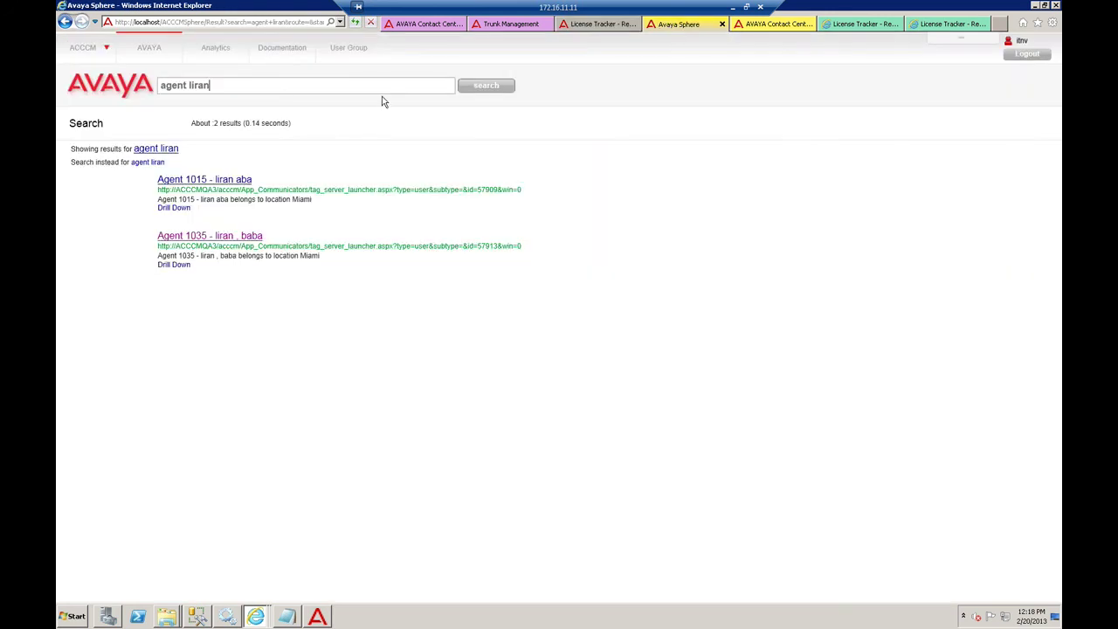
pyautogui.tripleClick(171, 89)
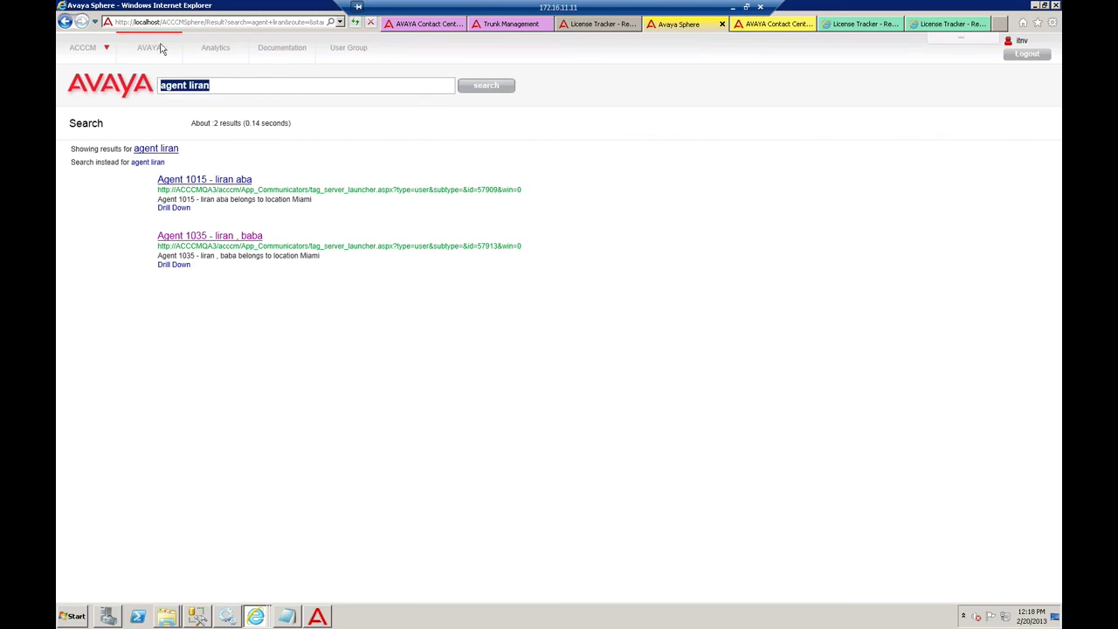
pyautogui.press('BackSpace')
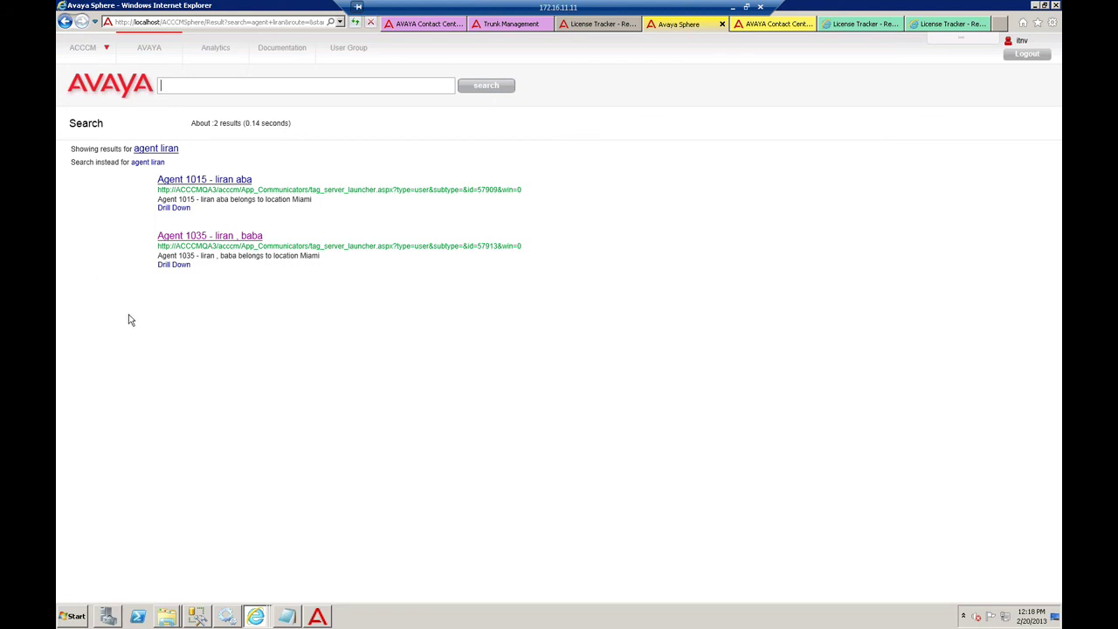
pyautogui.click(286, 617)
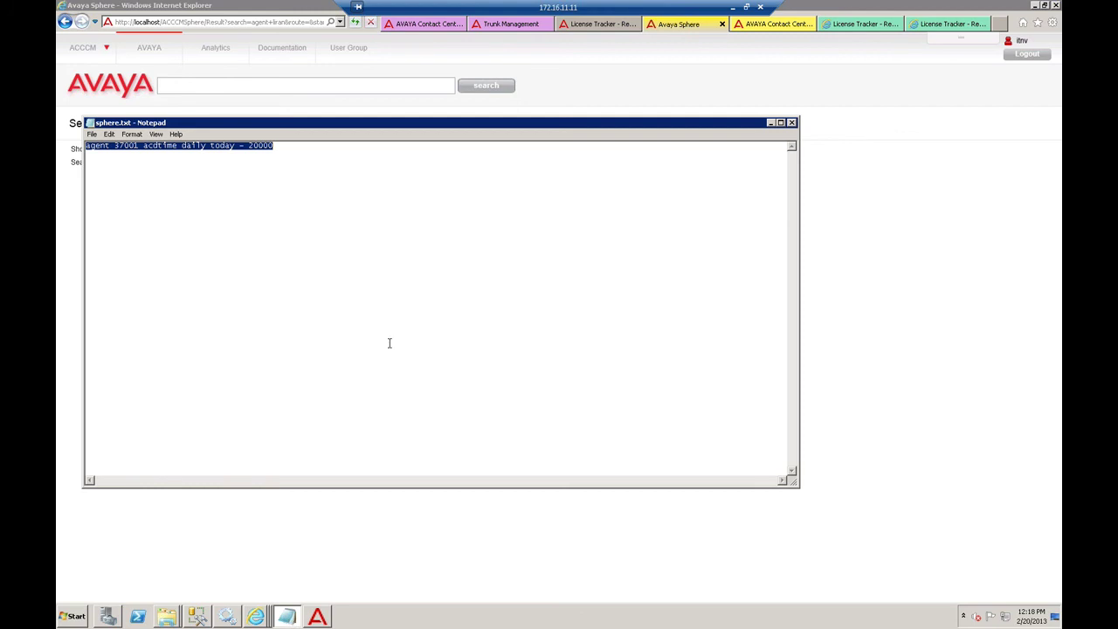
pyautogui.click(771, 122)
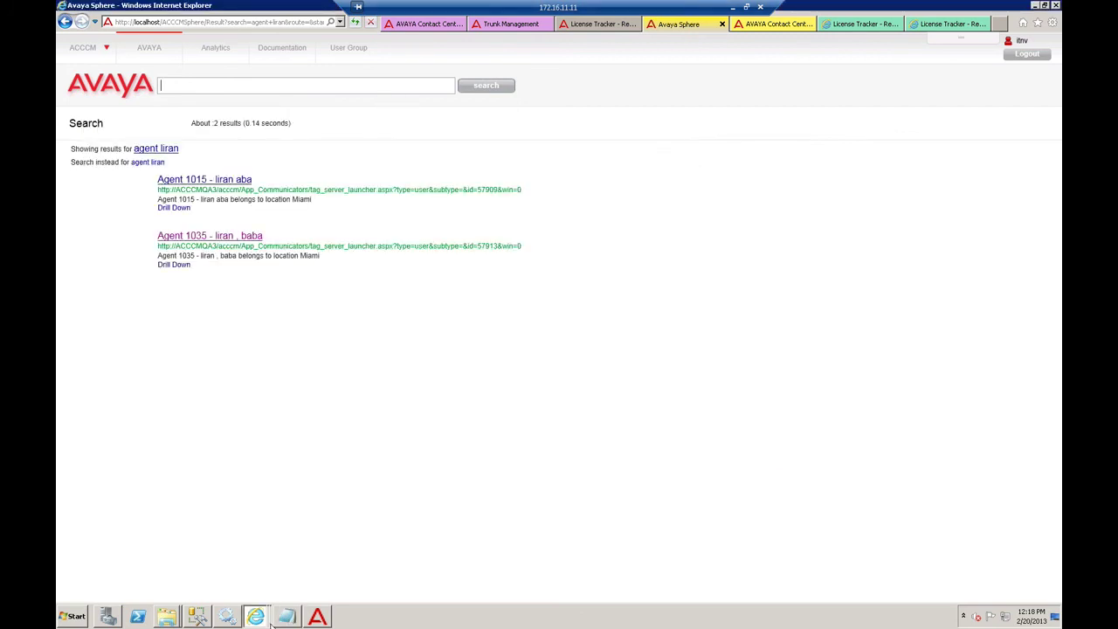
pyautogui.write('agent 37001 acdtime daily today - 20000')
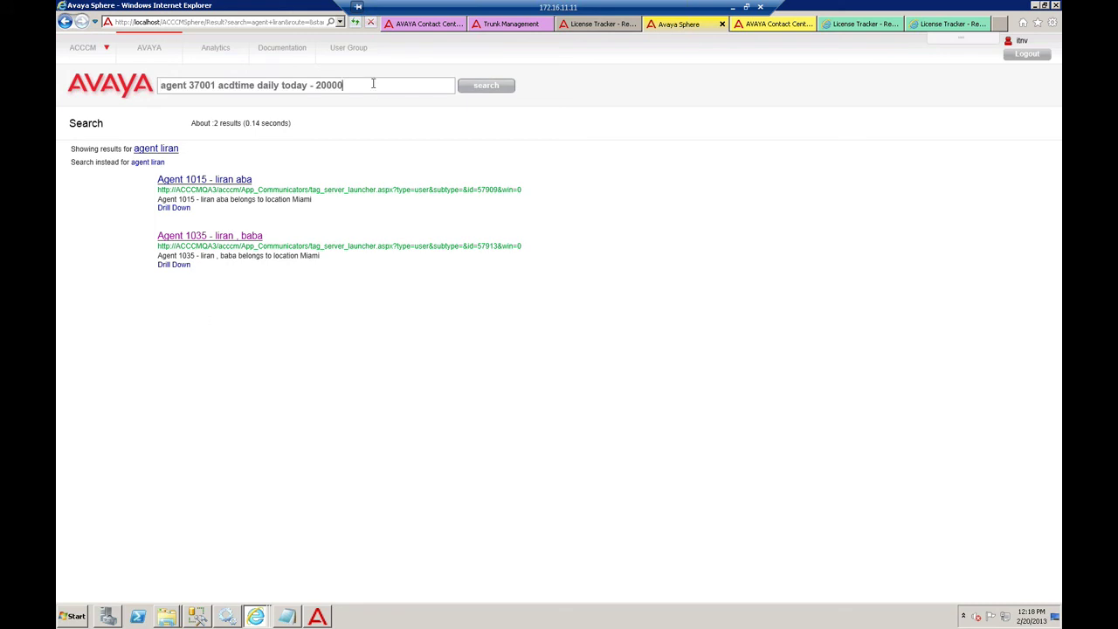
pyautogui.moveTo(372, 83); pyautogui.dragTo(188, 87)
pyautogui.click(368, 91)
# - Run 'agent 37001 acdtime daily today - 20000' in Analytics, getting four talk-time results for Skills 5 and 9
pyautogui.click(210, 49)
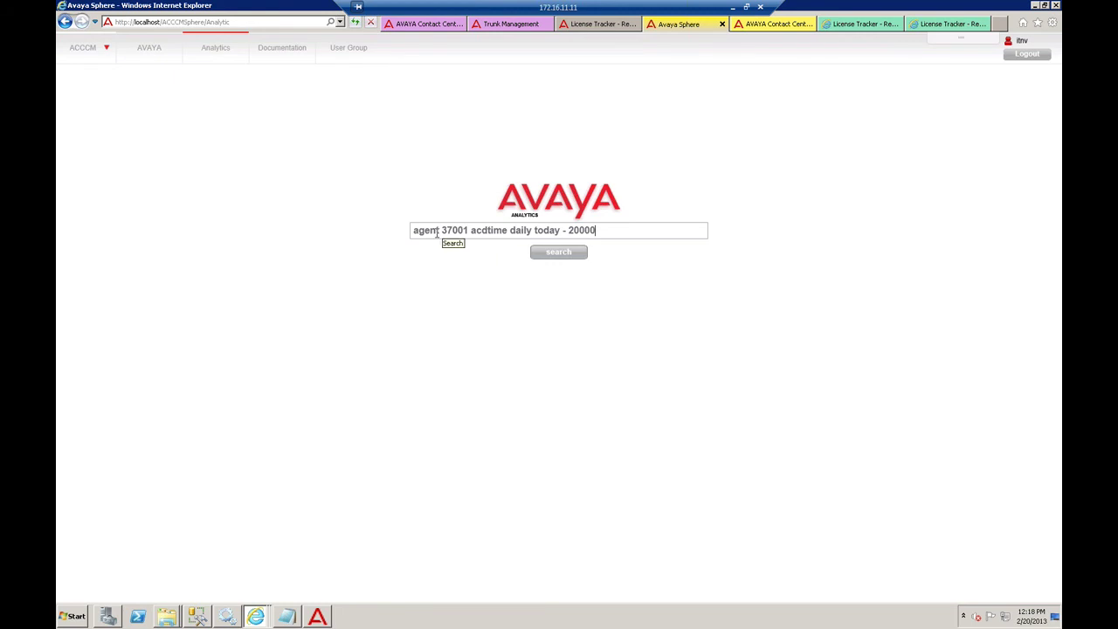
pyautogui.click(494, 230)
pyautogui.click(527, 230)
pyautogui.click(573, 230)
pyautogui.moveTo(563, 231); pyautogui.dragTo(610, 231)
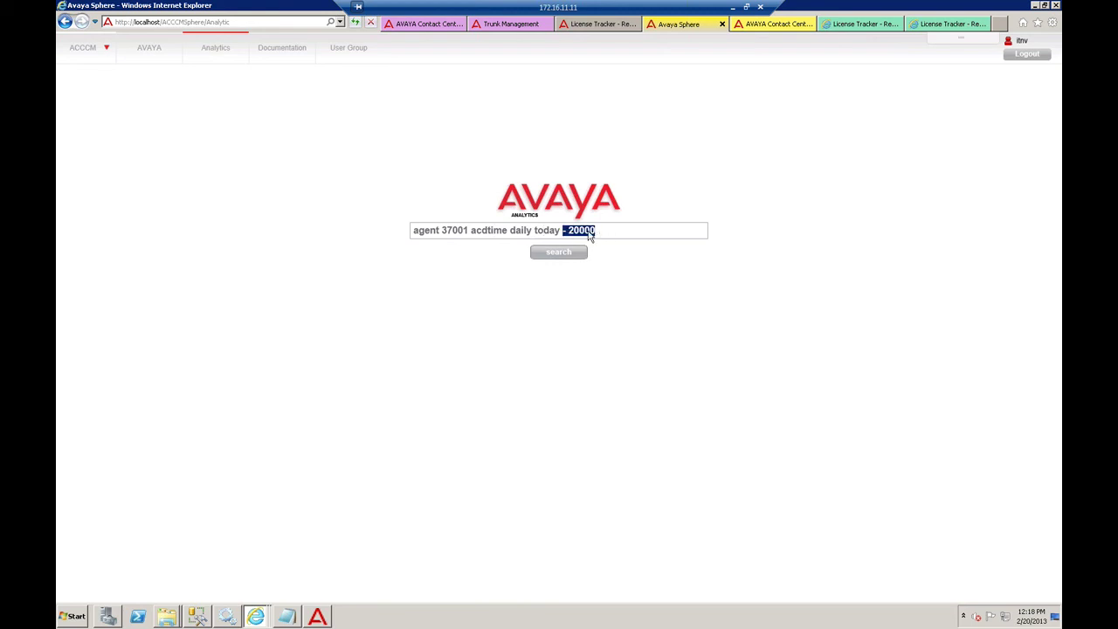
pyautogui.click(434, 233)
pyautogui.click(450, 232)
pyautogui.click(555, 255)
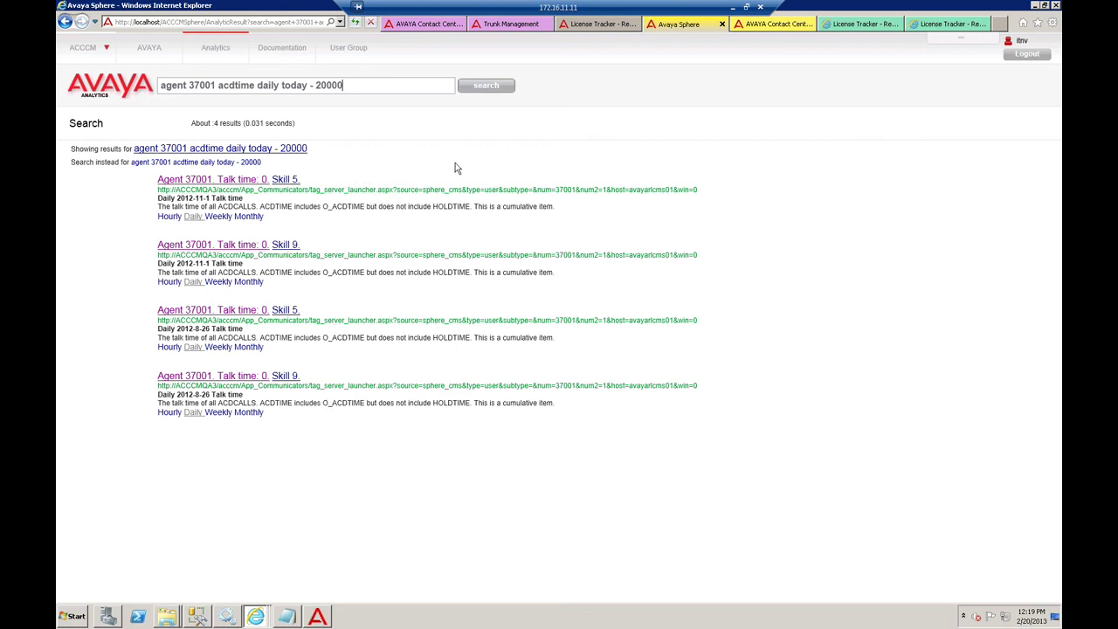
# - Load the itnvcms connection from Control Manager's CFG > CMS connection settings
pyautogui.click(413, 24)
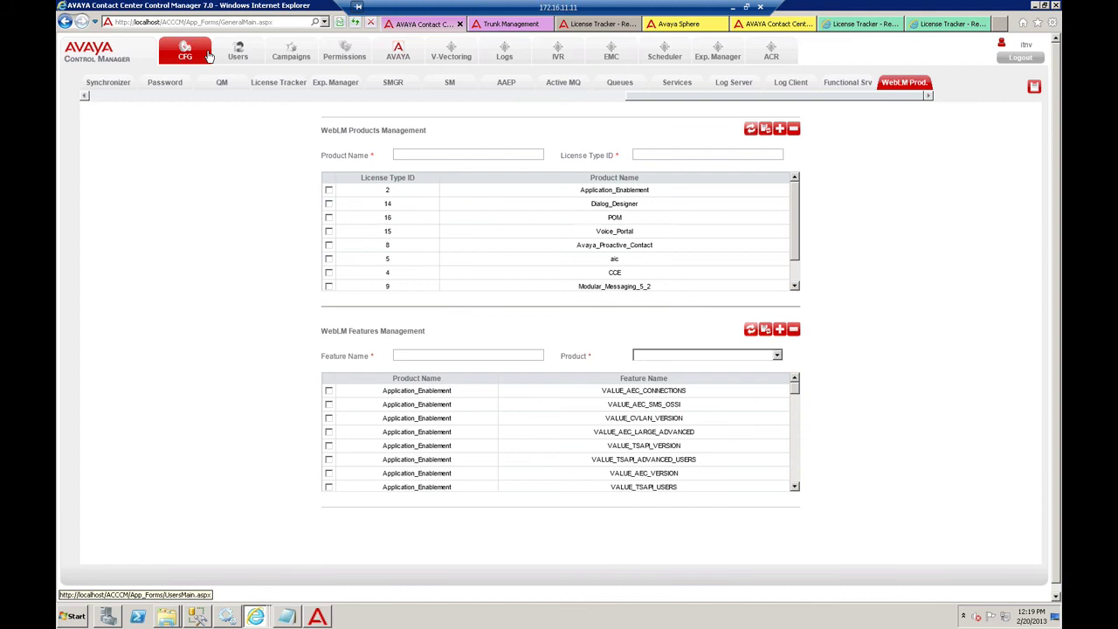
pyautogui.click(186, 53)
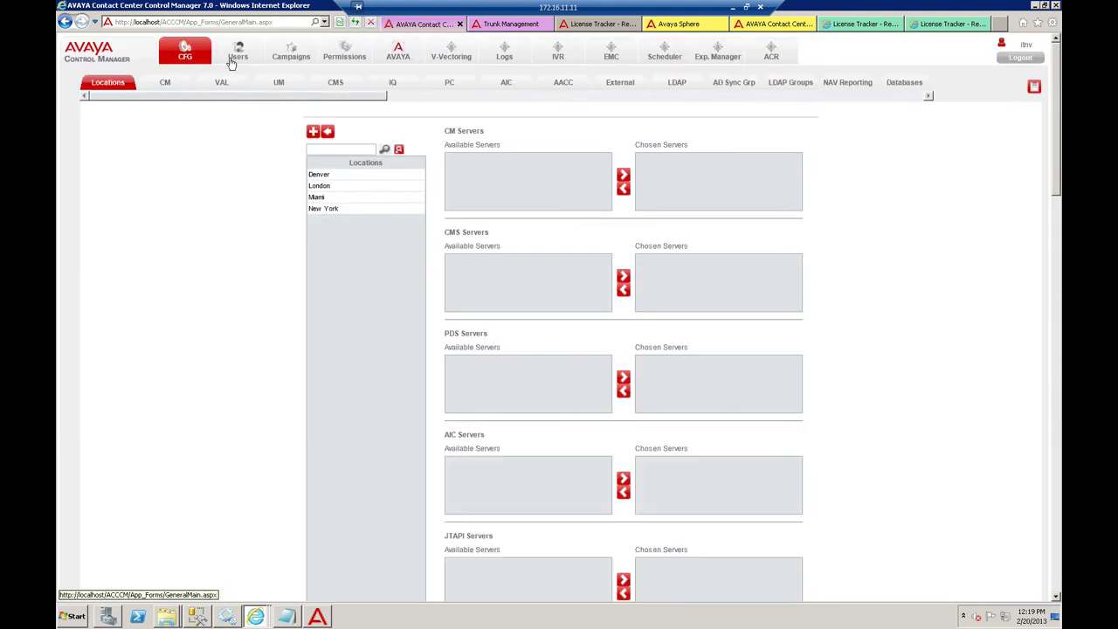
pyautogui.click(336, 83)
pyautogui.click(428, 342)
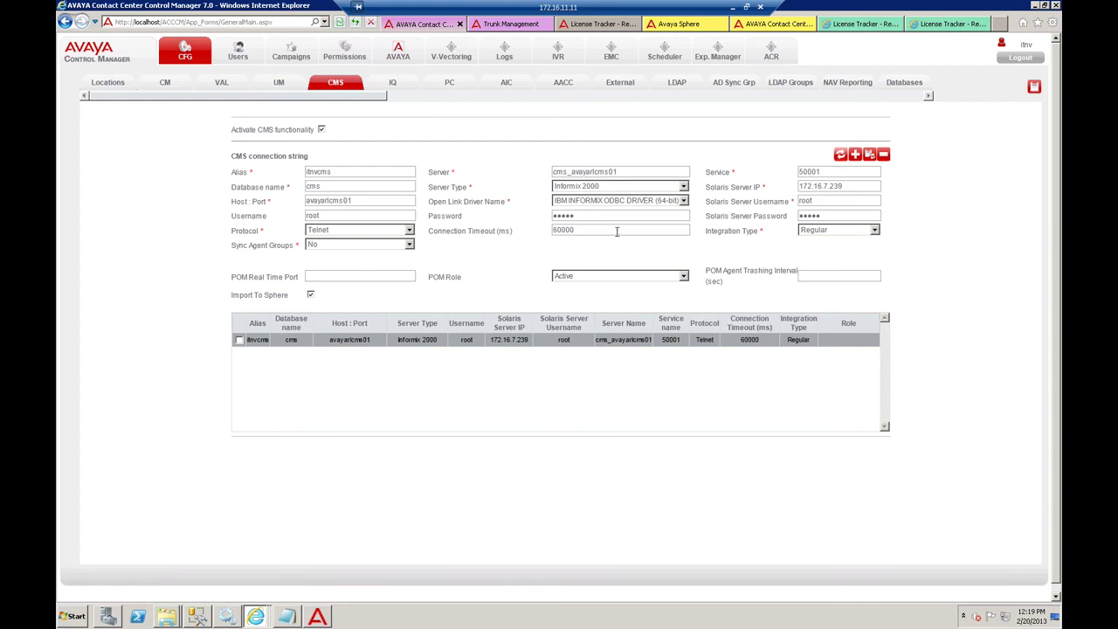
# - Review itnvcms's server name cms_avayarlcms01, database cms, and the CMS and Solaris password fields
pyautogui.click(613, 174)
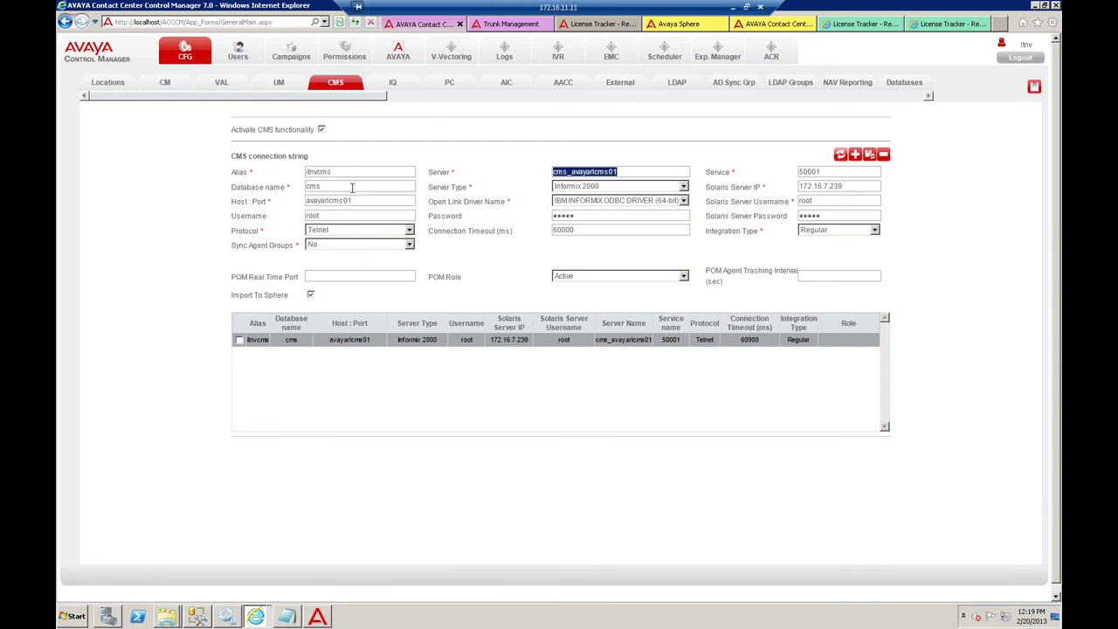
pyautogui.doubleClick(325, 191)
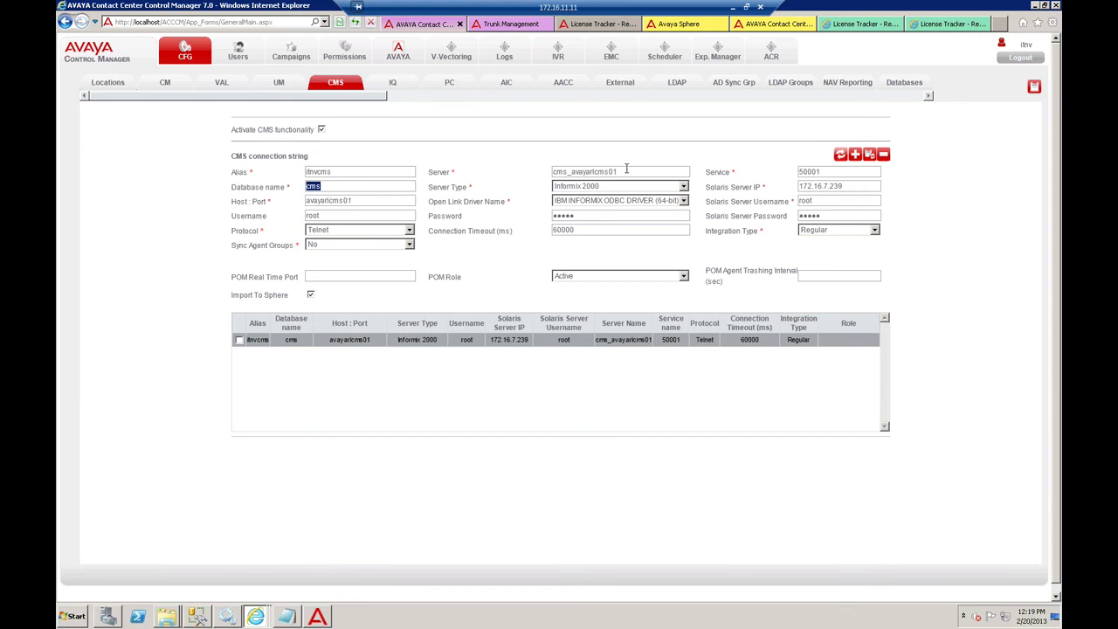
pyautogui.click(330, 189)
pyautogui.moveTo(330, 188); pyautogui.dragTo(263, 192)
pyautogui.moveTo(619, 173); pyautogui.dragTo(392, 174)
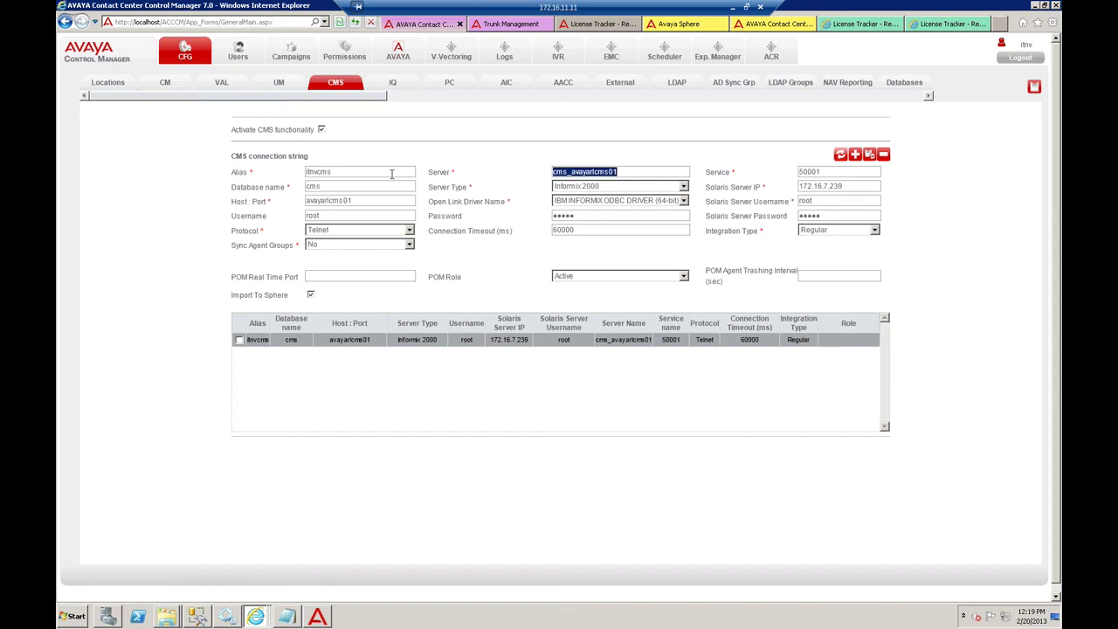
pyautogui.click(627, 218)
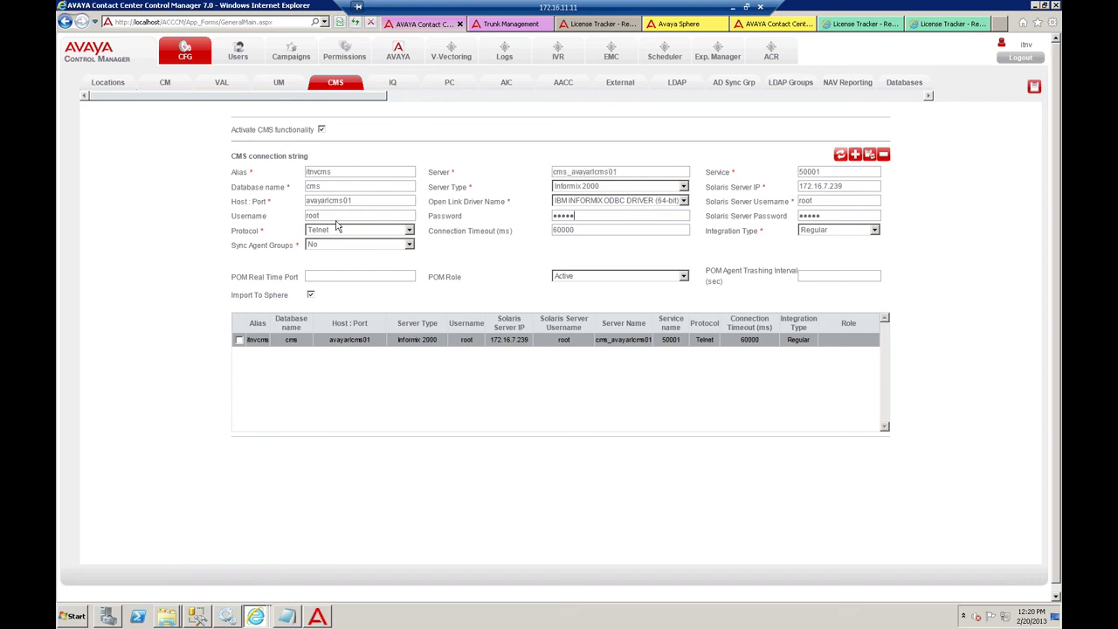
pyautogui.click(822, 216)
pyautogui.click(688, 26)
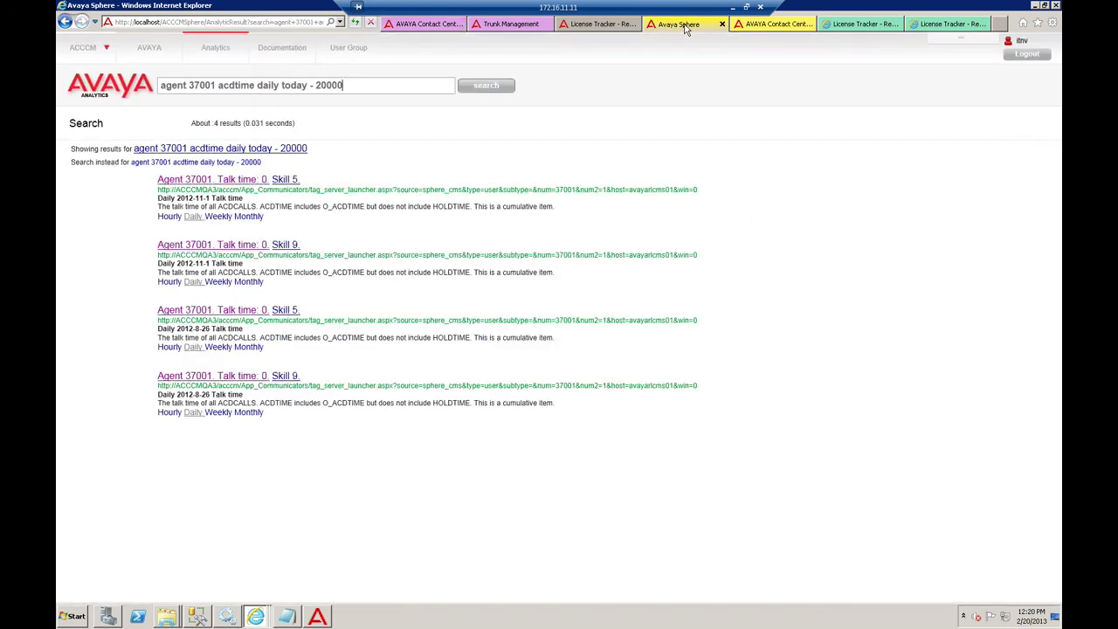
pyautogui.moveTo(372, 88); pyautogui.dragTo(161, 89)
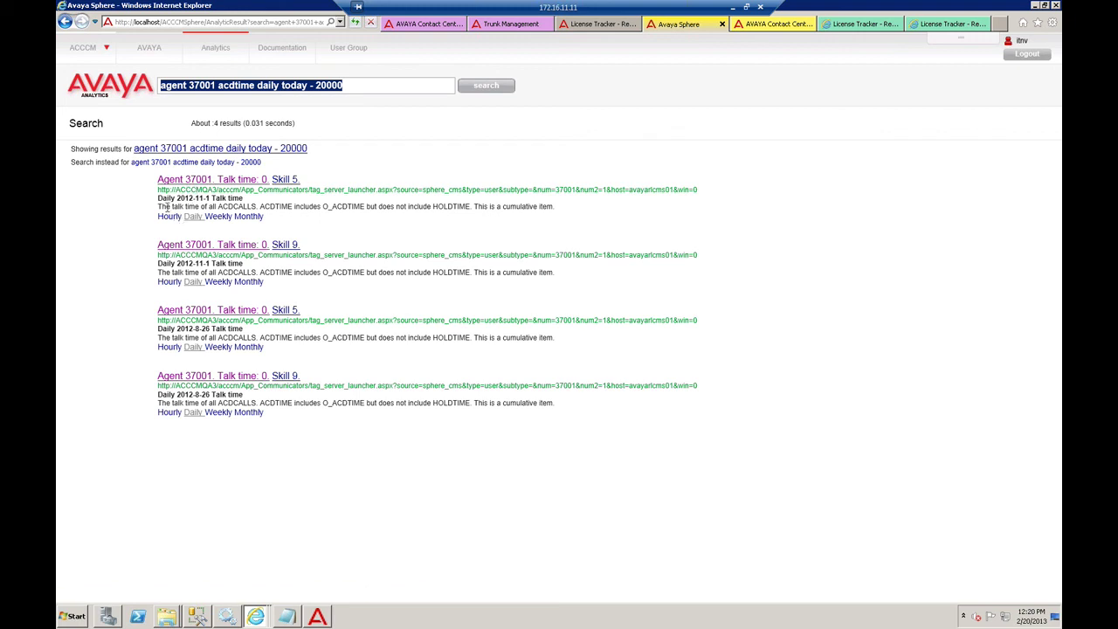
pyautogui.moveTo(158, 207); pyautogui.dragTo(210, 207)
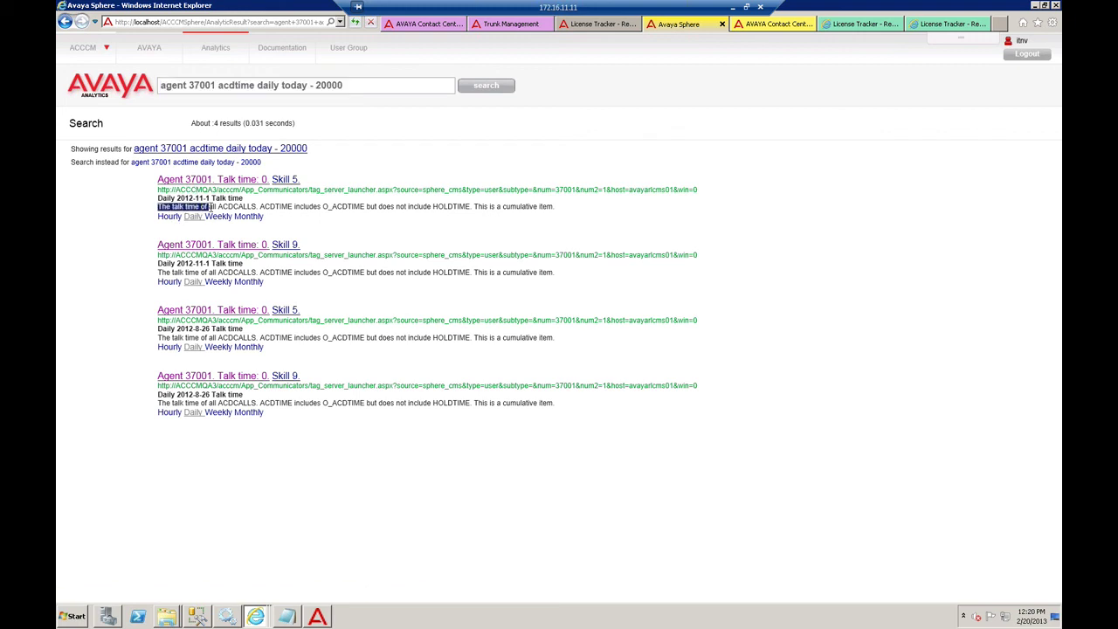
pyautogui.click(235, 206)
pyautogui.click(379, 85)
pyautogui.click(415, 27)
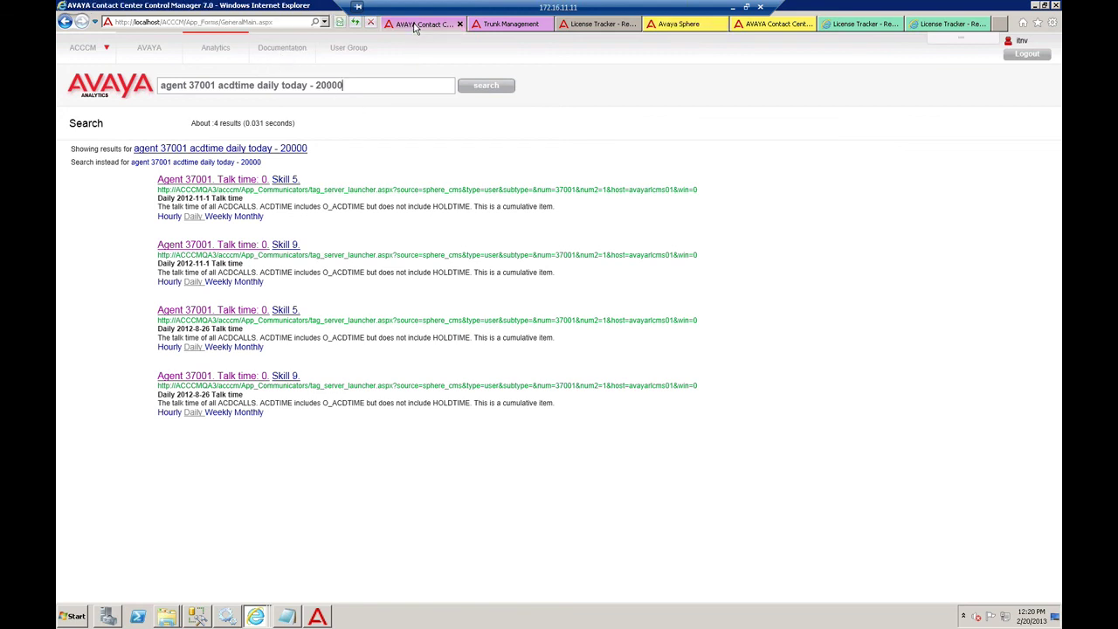